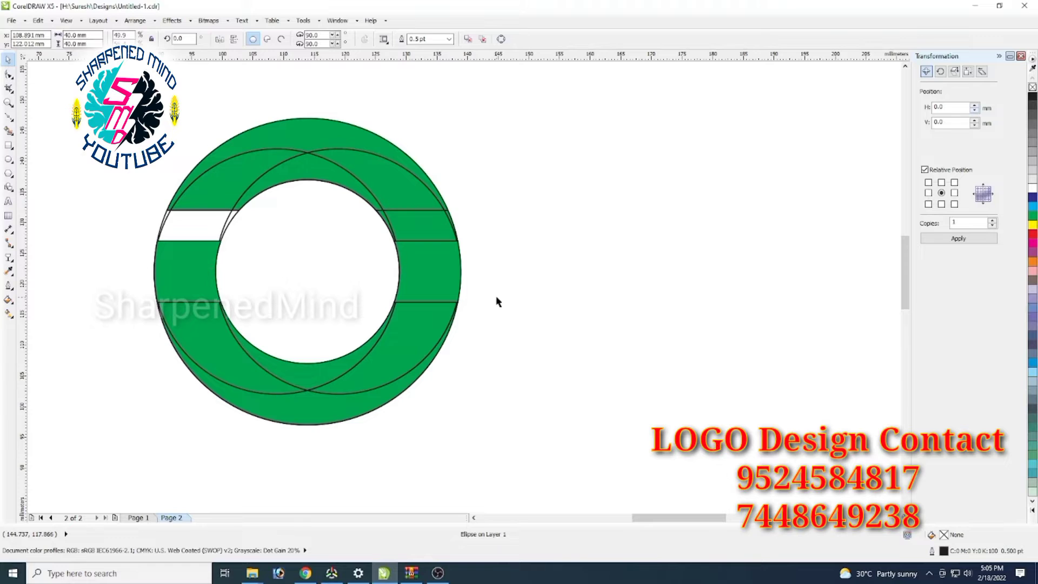
# Delete the thin upper rectangle outline that crosses the green ring.
pyautogui.click(496, 298)
pyautogui.click(563, 293)
pyautogui.click(475, 219)
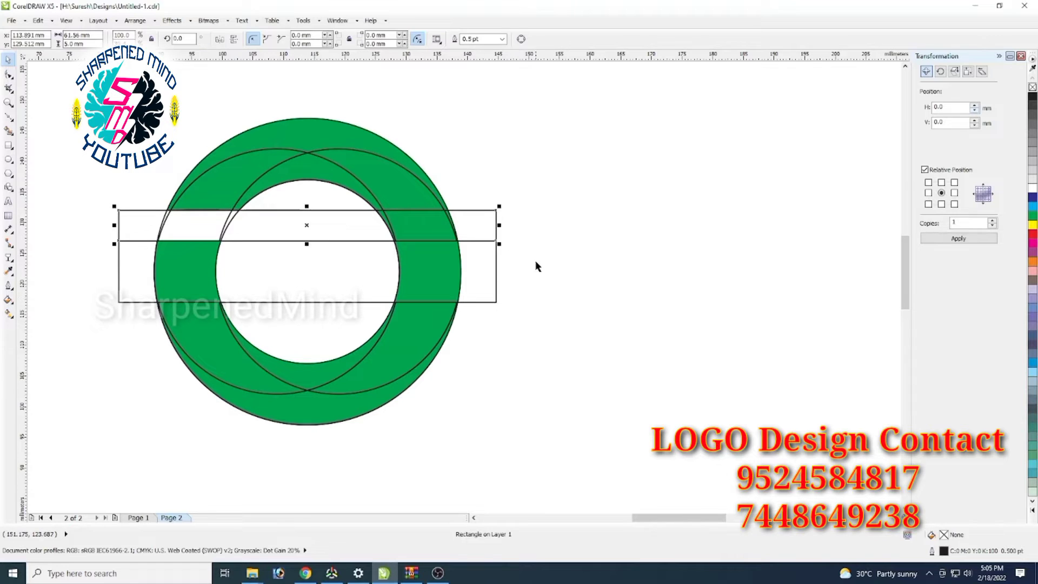
pyautogui.press('Delete')
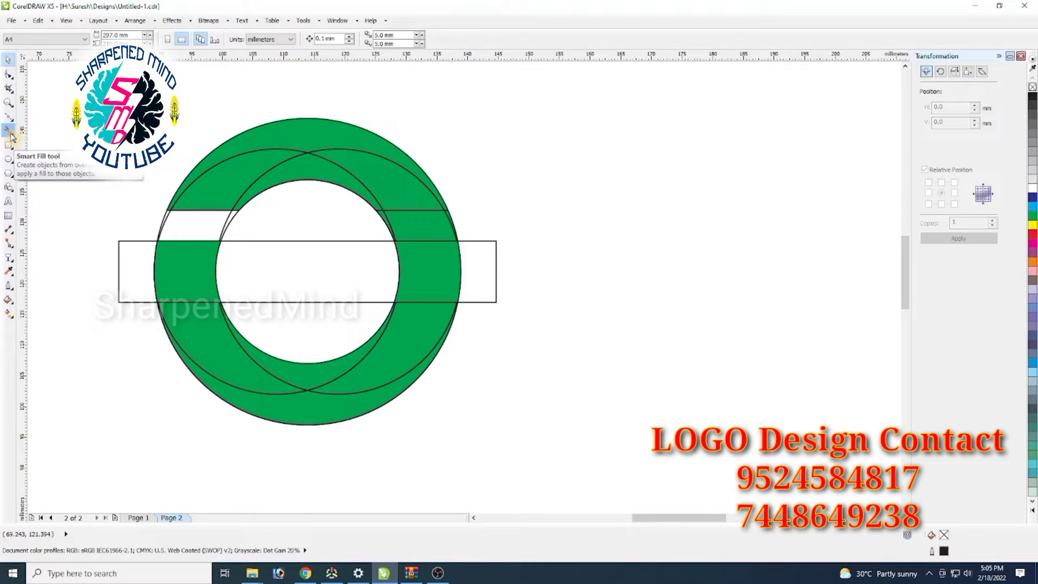
# Smart-fill the horizontal band inside the inner circle with green and delete the remaining rectangle outline.
pyautogui.click(9, 131)
pyautogui.click(291, 296)
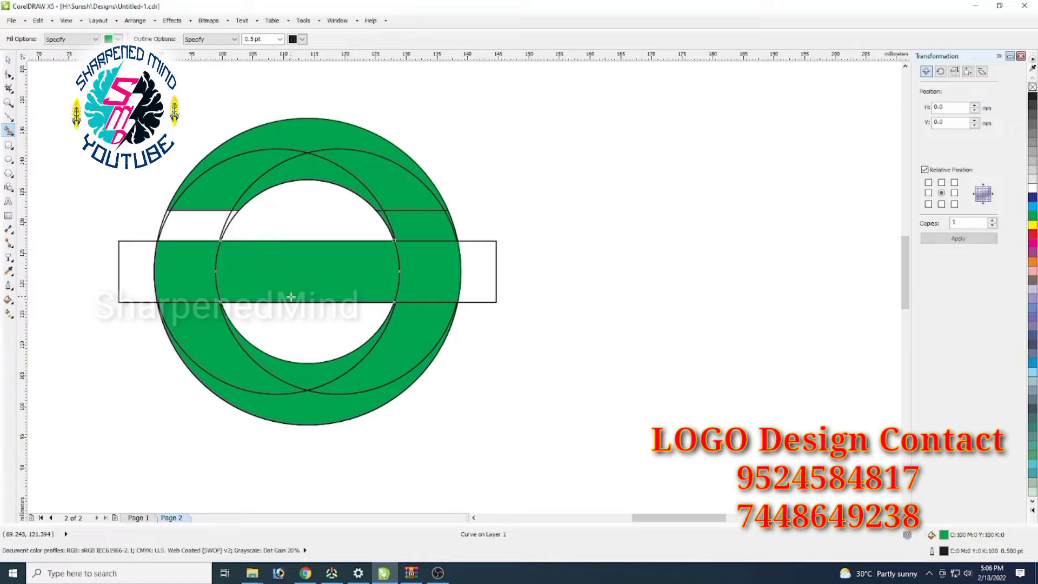
pyautogui.click(8, 59)
pyautogui.press('Delete')
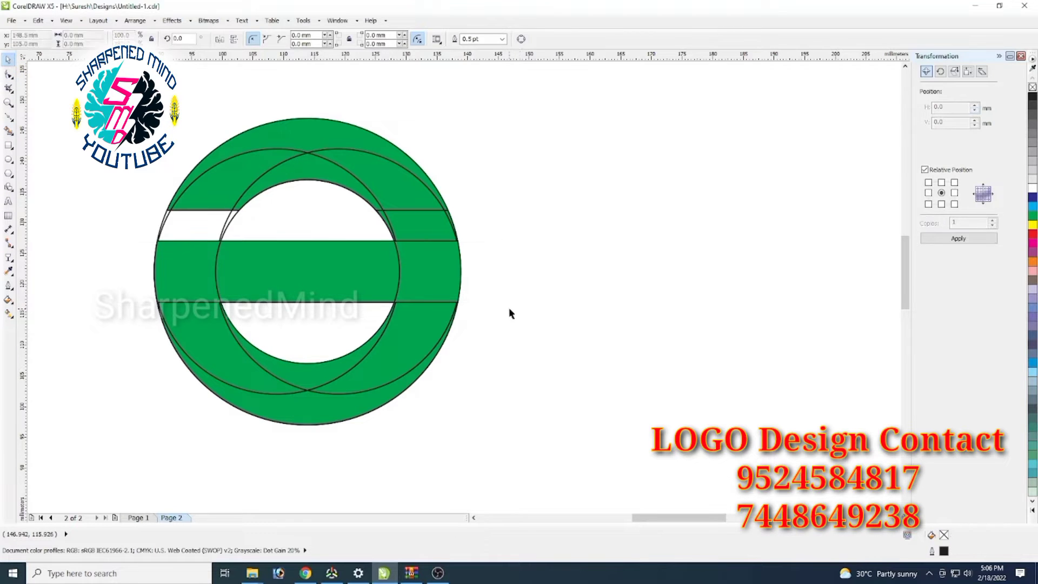
# Weld the upper-left arc, the adjoining inner upper arc and the thin sliver at its right end into one shape.
pyautogui.click(210, 195)
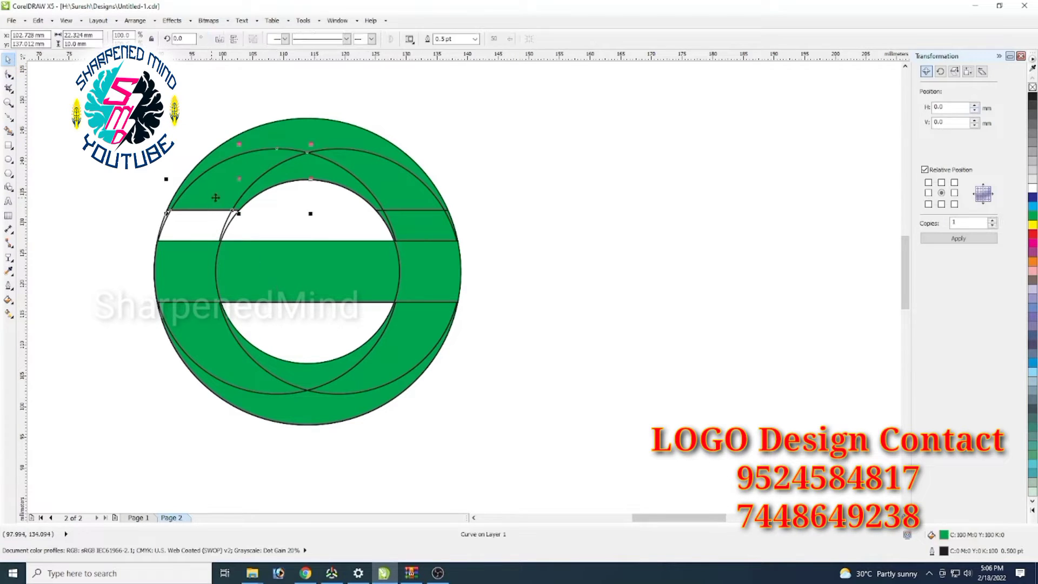
pyautogui.keyDown('shift'); pyautogui.click(339, 181); pyautogui.keyUp('shift')
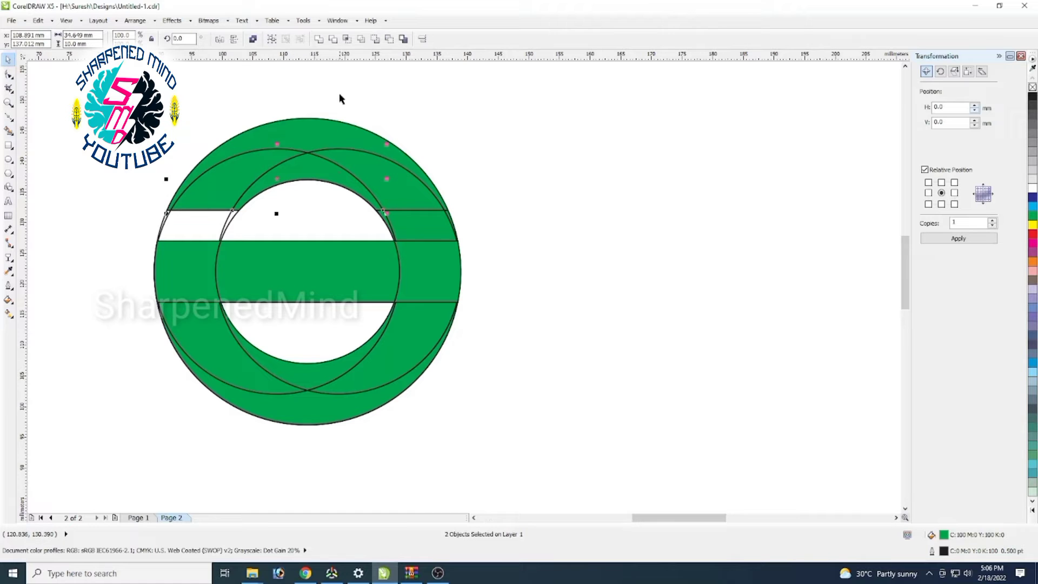
pyautogui.click(320, 39)
pyautogui.scroll(5, 381, 233)
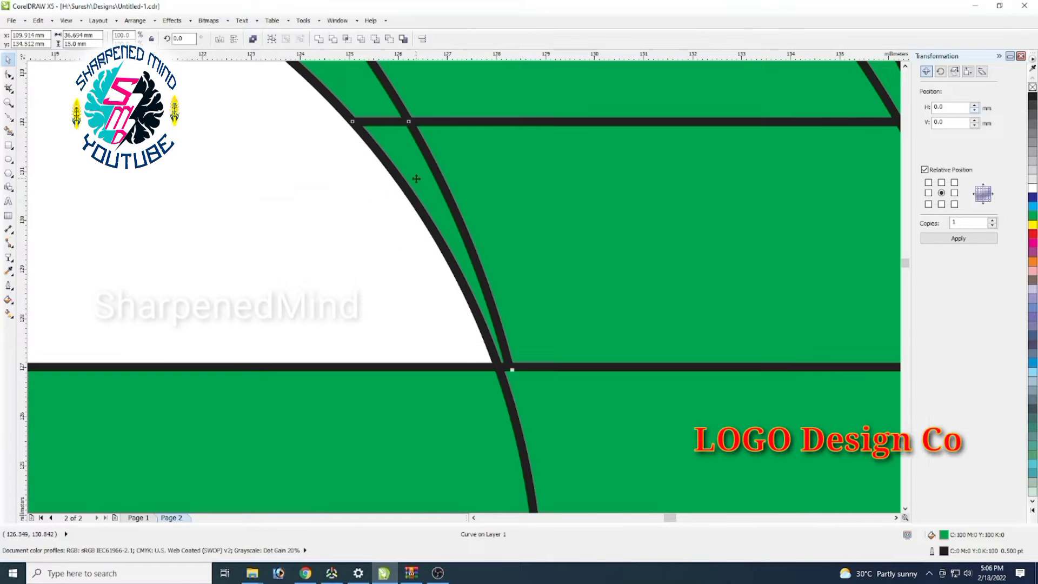
pyautogui.click(319, 39)
pyautogui.scroll(-4, 461, 353)
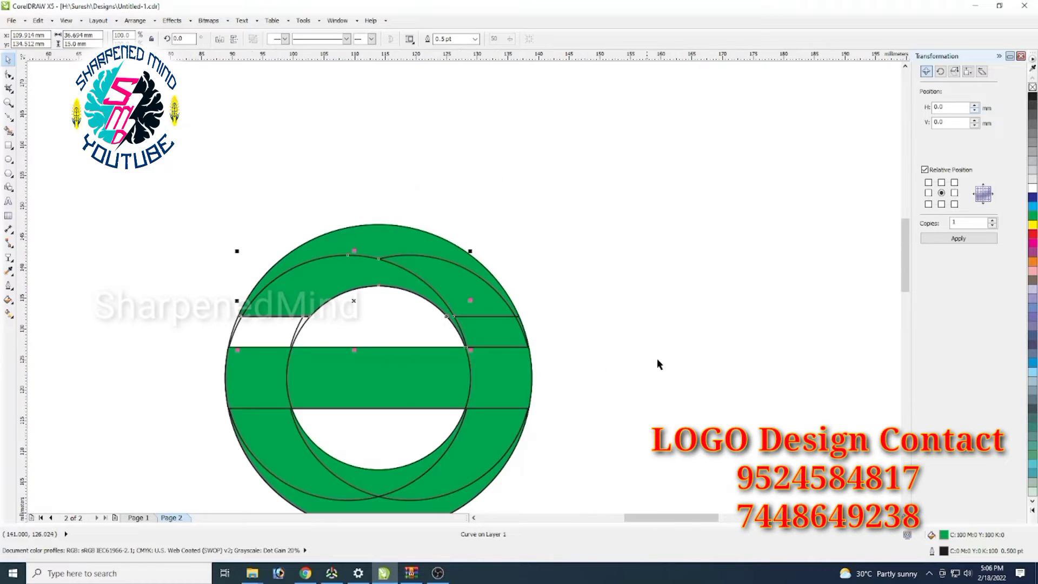
pyautogui.click(657, 358)
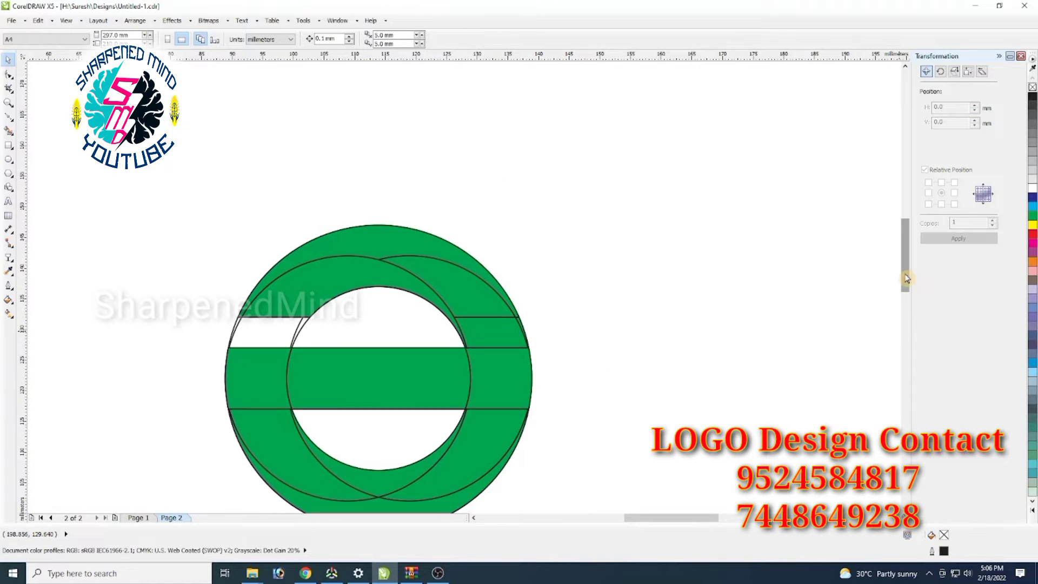
pyautogui.moveTo(906, 280); pyautogui.dragTo(906, 299)
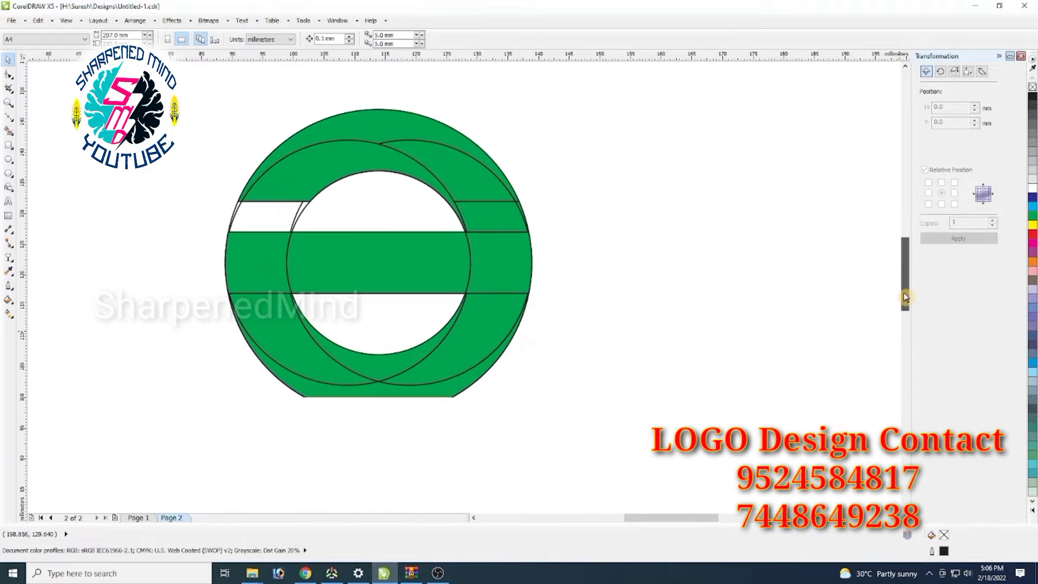
# Delete the unfilled construction circles that cross the white gap on the left of the letter.
pyautogui.click(299, 220)
pyautogui.click(314, 225)
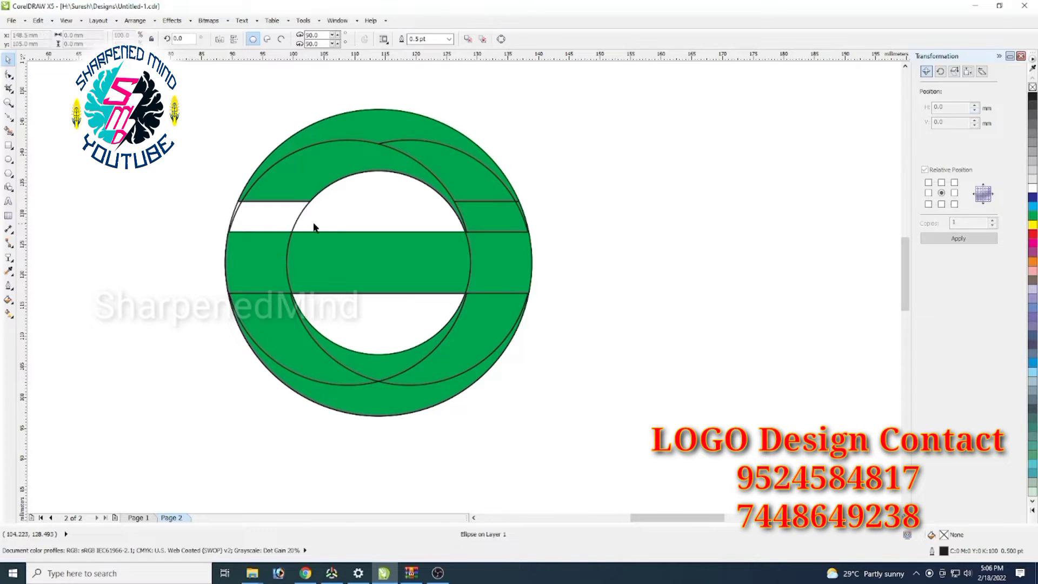
pyautogui.click(298, 219)
pyautogui.press('Delete')
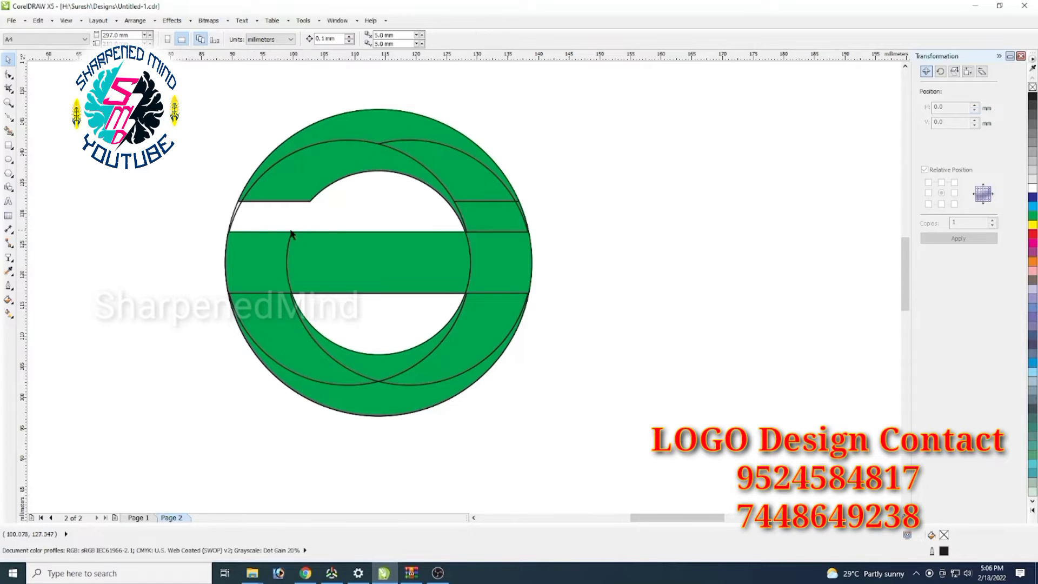
pyautogui.click(235, 214)
pyautogui.press('Delete')
pyautogui.click(233, 215)
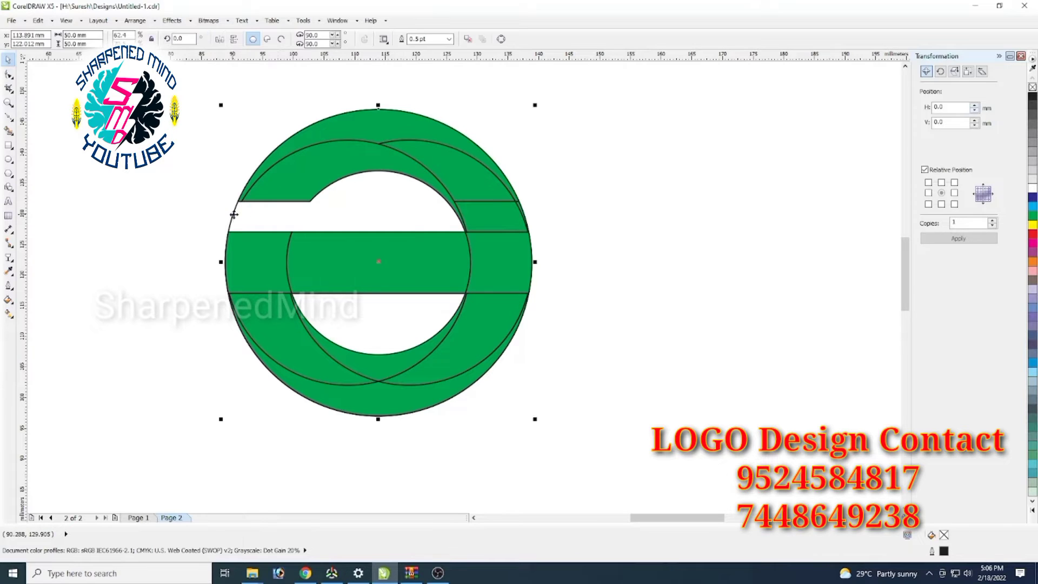
pyautogui.press('Delete')
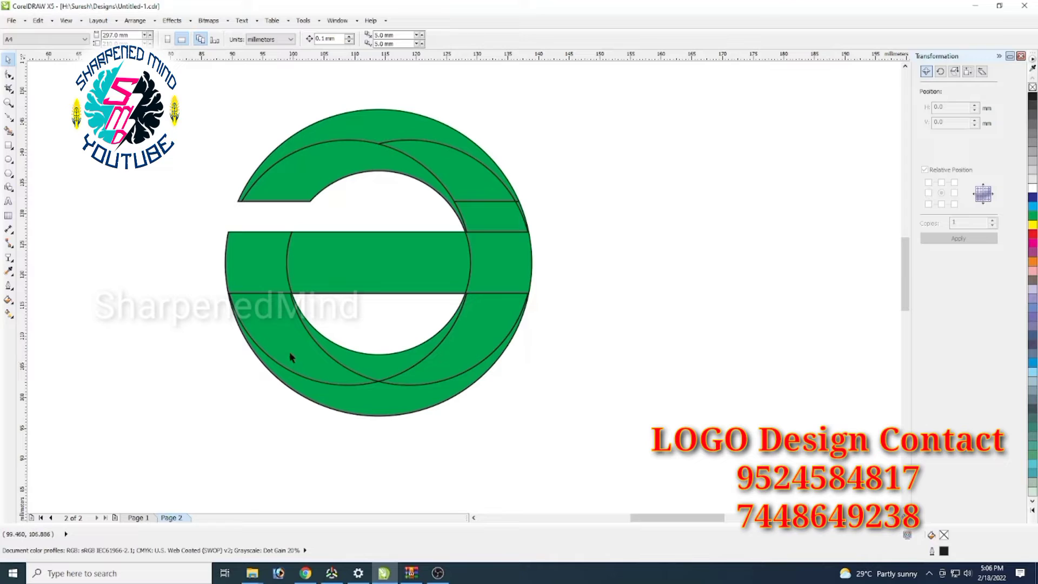
# Weld the lower inner arc, the lower-left arc, the left band piece and the horizontal bar into one shape.
pyautogui.click(394, 365)
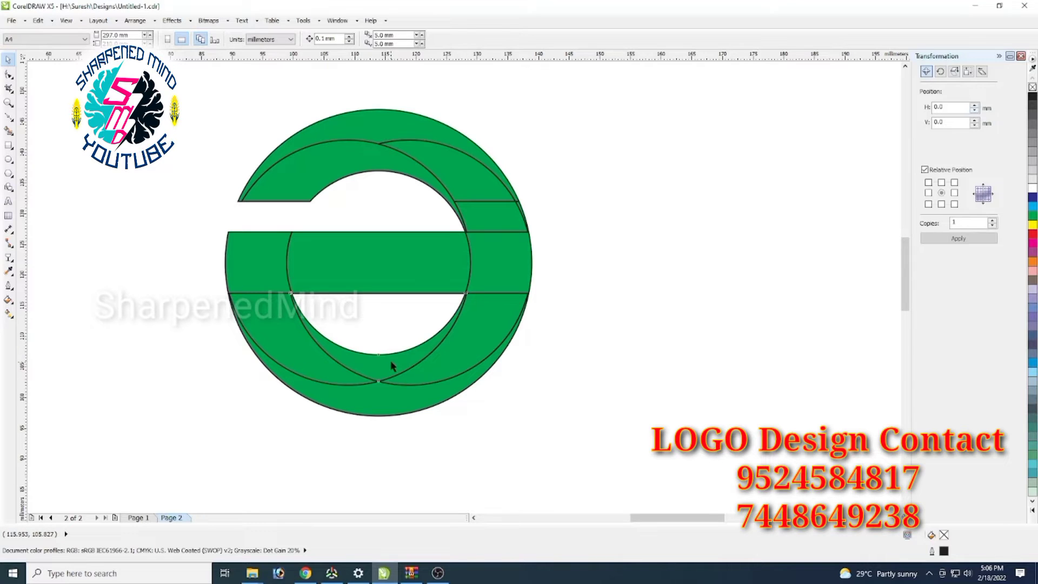
pyautogui.keyDown('shift'); pyautogui.click(265, 332); pyautogui.keyUp('shift')
pyautogui.keyDown('shift'); pyautogui.click(257, 285); pyautogui.keyUp('shift')
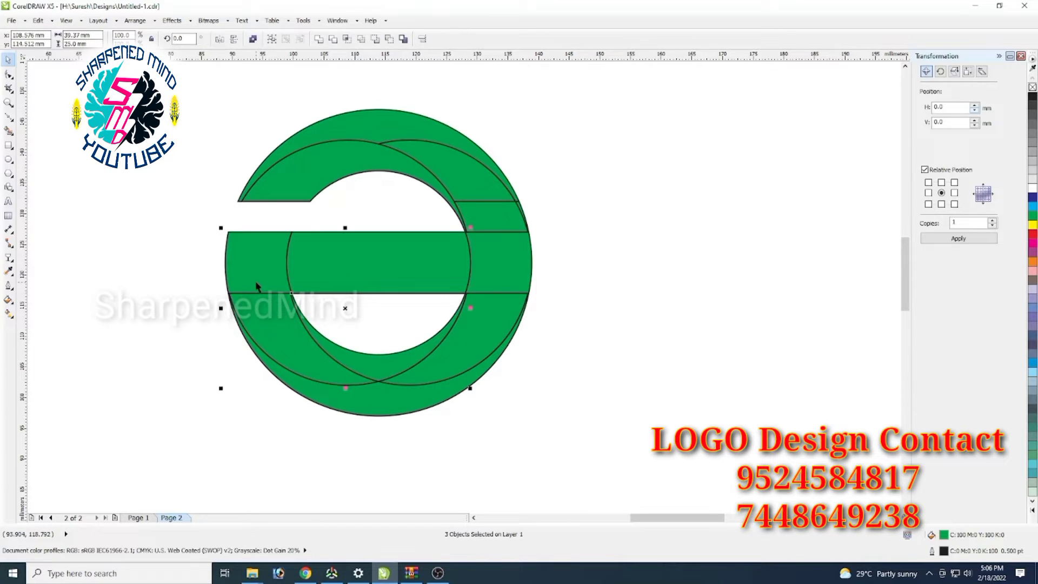
pyautogui.keyDown('shift'); pyautogui.click(311, 271); pyautogui.keyUp('shift')
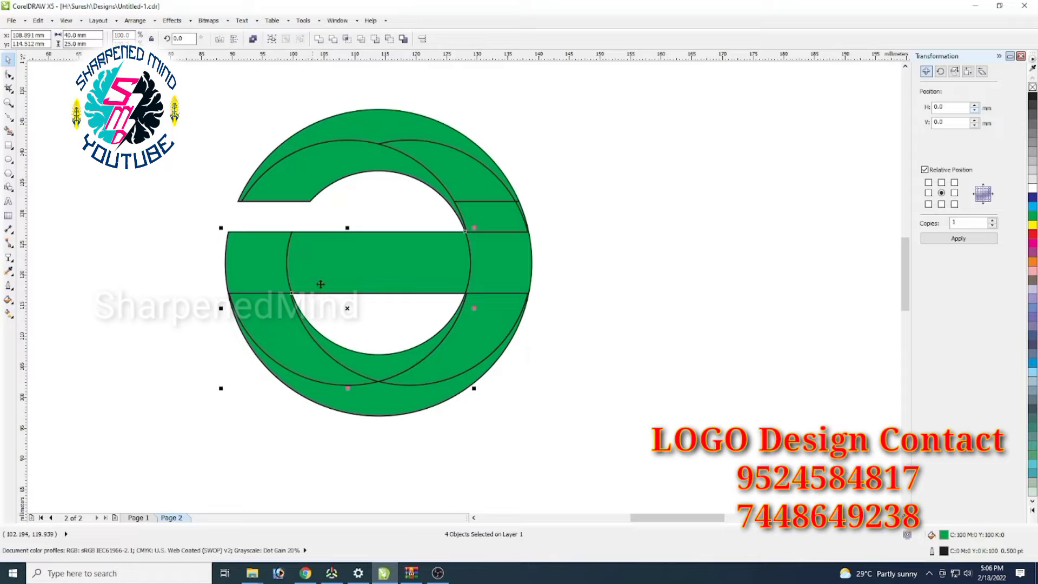
pyautogui.click(319, 42)
pyautogui.click(695, 324)
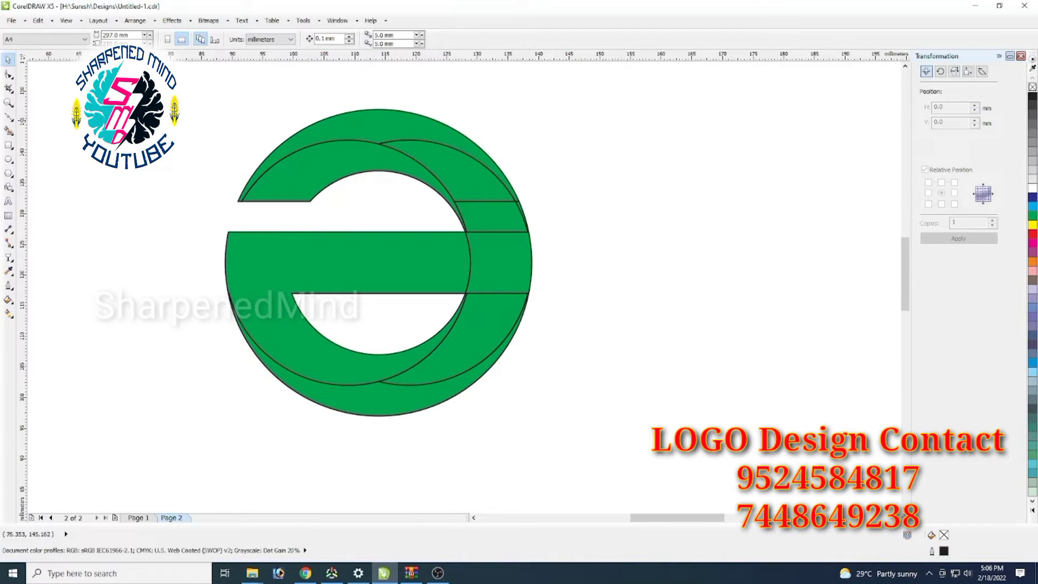
# Place one copy of the whole letter 50 mm to the right and mirror it horizontally and vertically to form an upright e.
pyautogui.moveTo(154, 87); pyautogui.dragTo(593, 432)
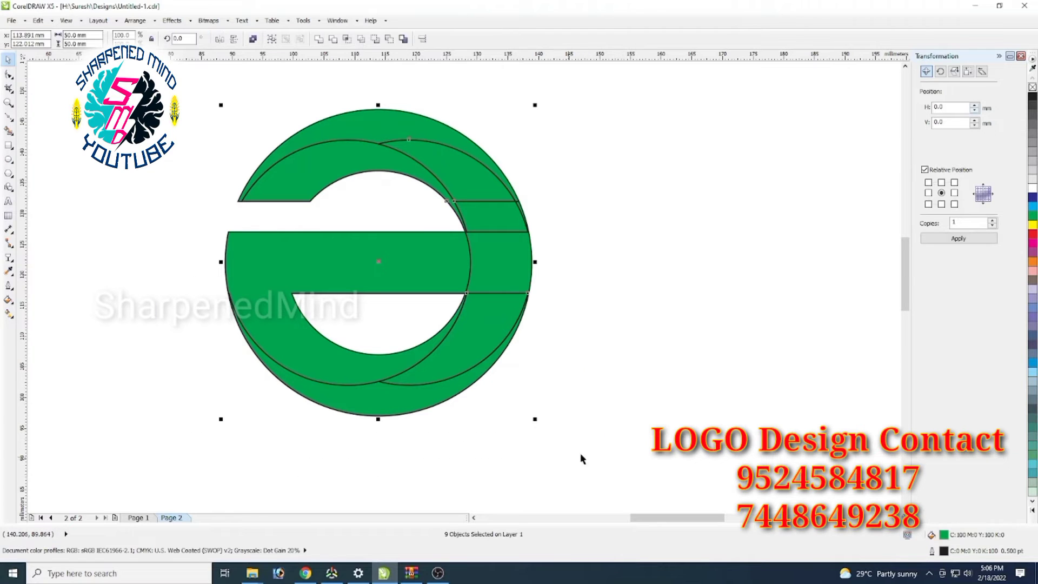
pyautogui.click(955, 193)
pyautogui.click(959, 238)
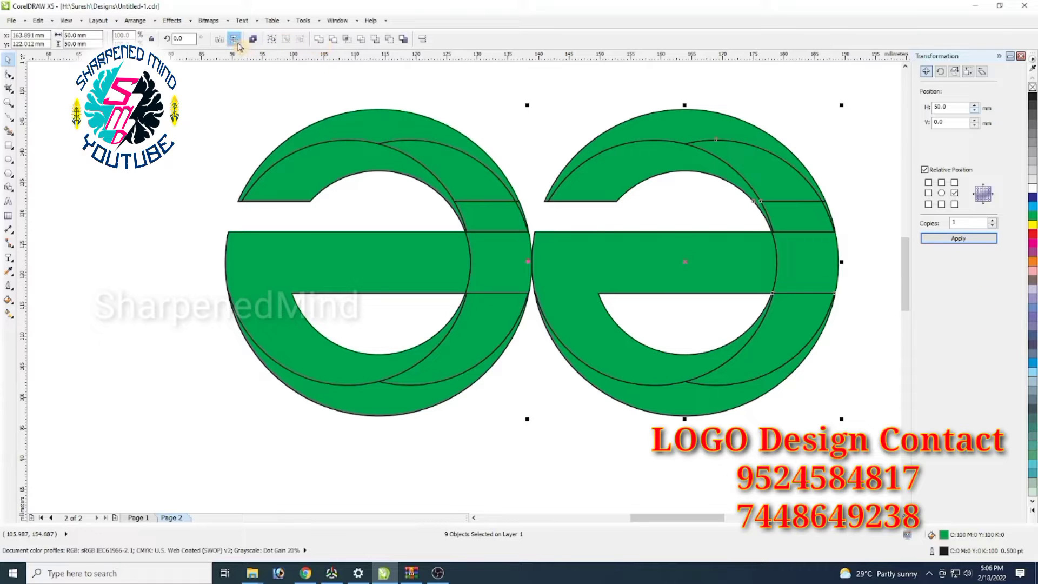
pyautogui.click(220, 43)
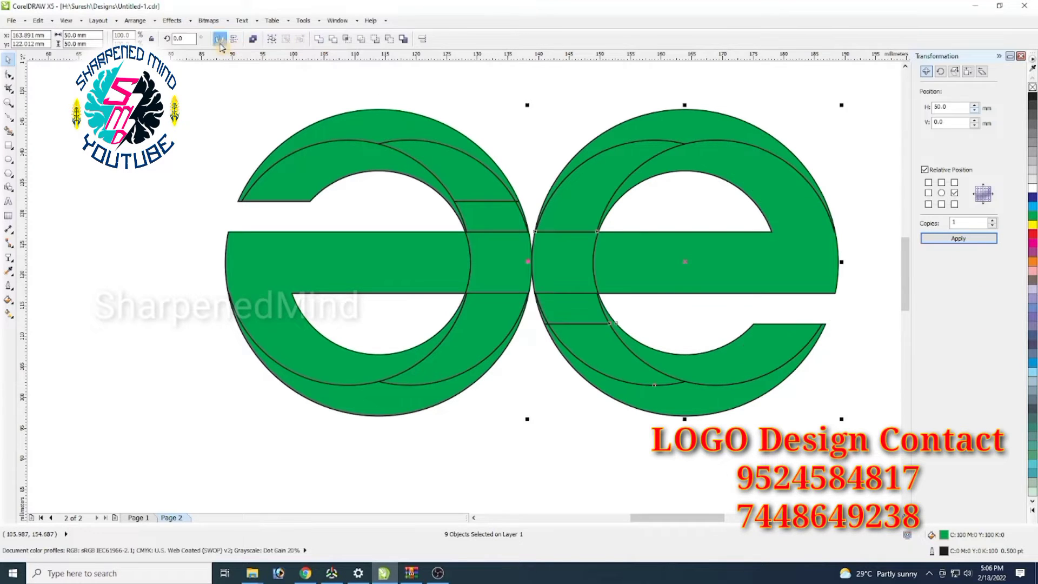
# Move the mirrored copy horizontally left so it overlaps the original letter, and group its objects.
pyautogui.moveTo(578, 264); pyautogui.dragTo(421, 264)
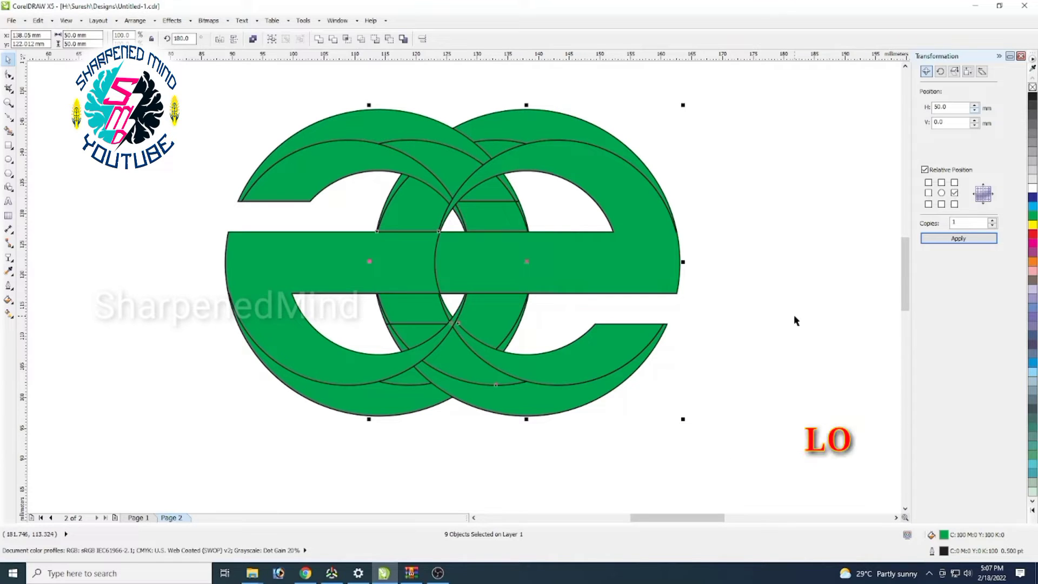
pyautogui.hotkey('ctrl', 'g')
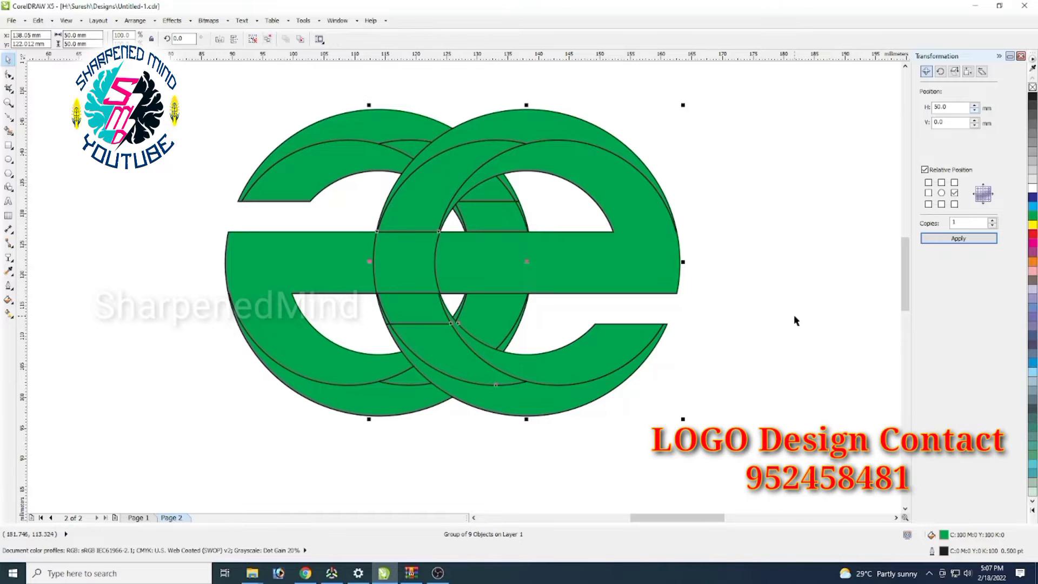
pyautogui.hotkey('shift', 'pagedown')
pyautogui.click(806, 324)
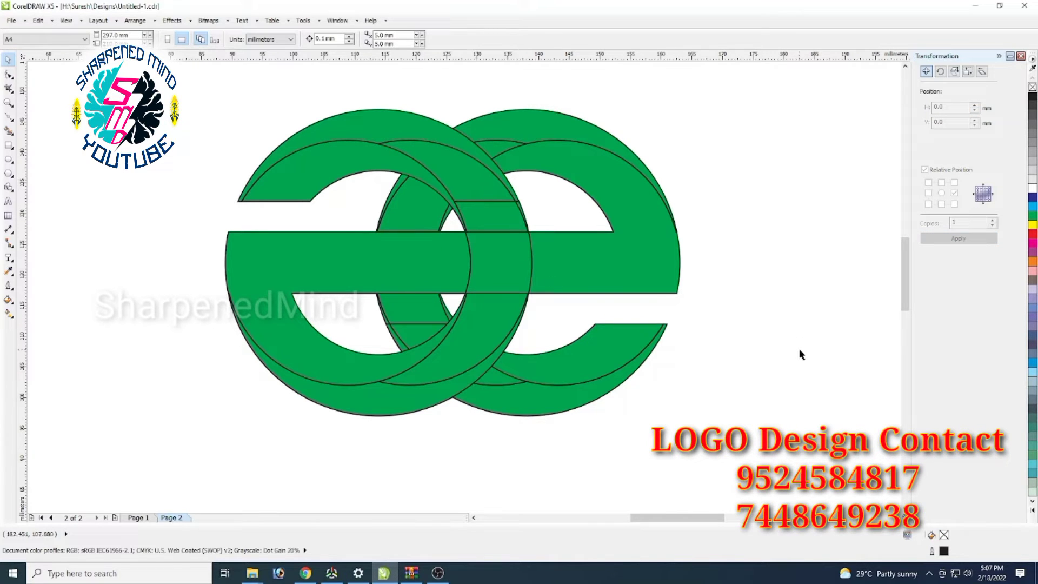
pyautogui.moveTo(193, 93); pyautogui.dragTo(535, 458)
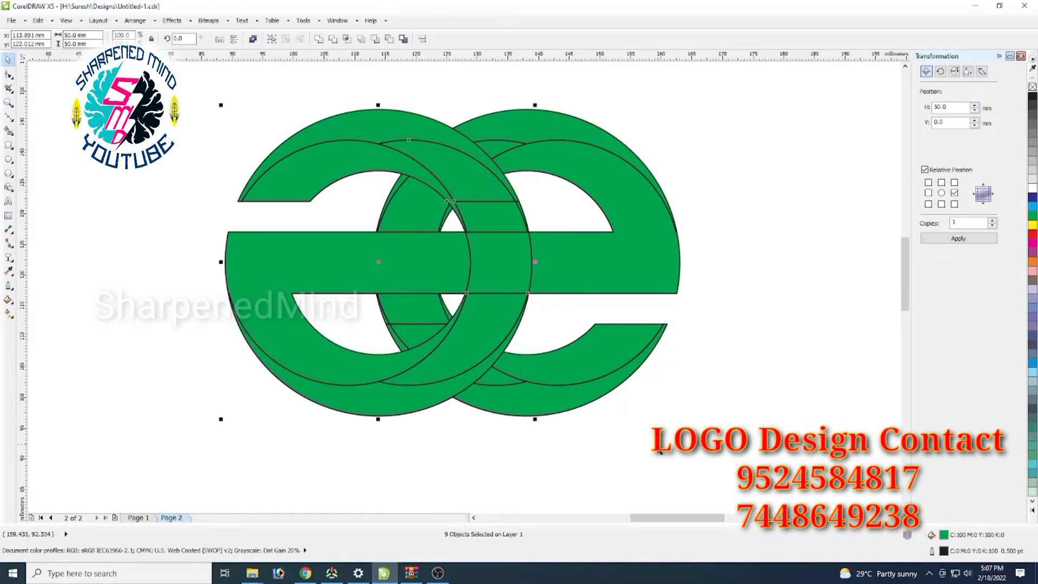
pyautogui.hotkey('shift', 'pagedown')
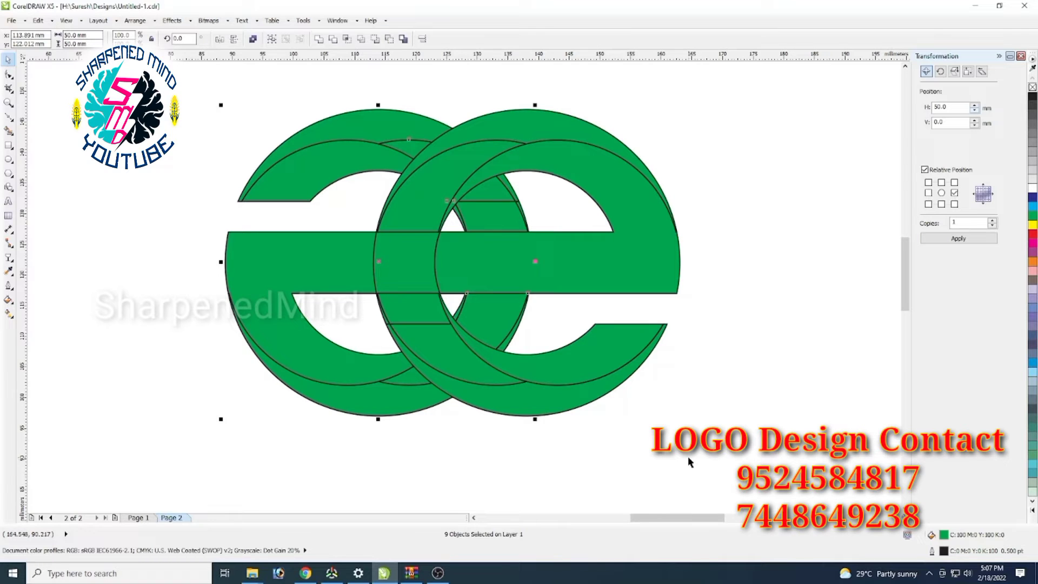
pyautogui.click(768, 449)
# Bring the original letter's lower-right arc and its bottom outer crescent to the front, over the mirrored copy.
pyautogui.click(504, 318)
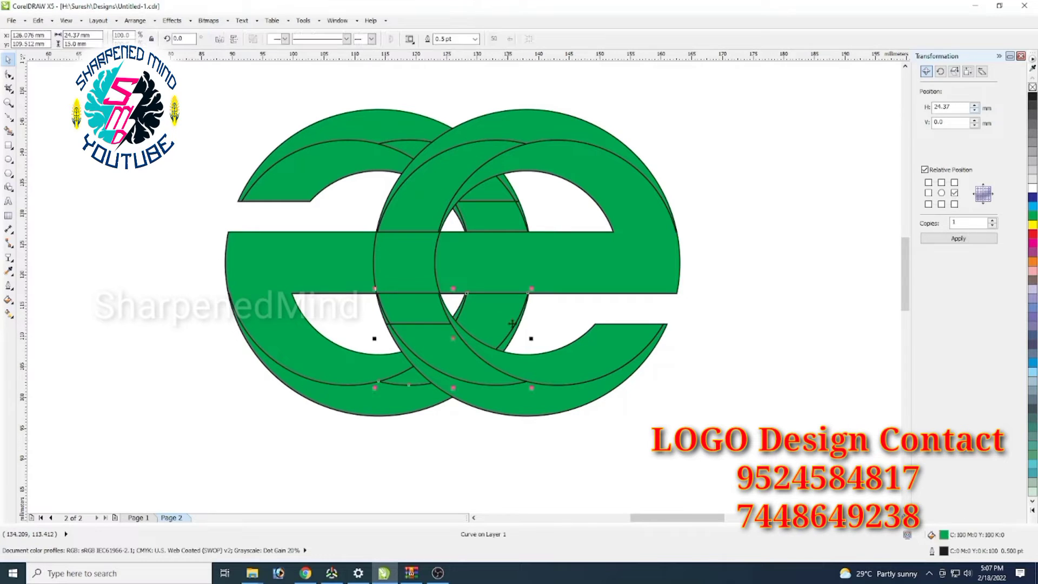
pyautogui.hotkey('shift', 'pageup')
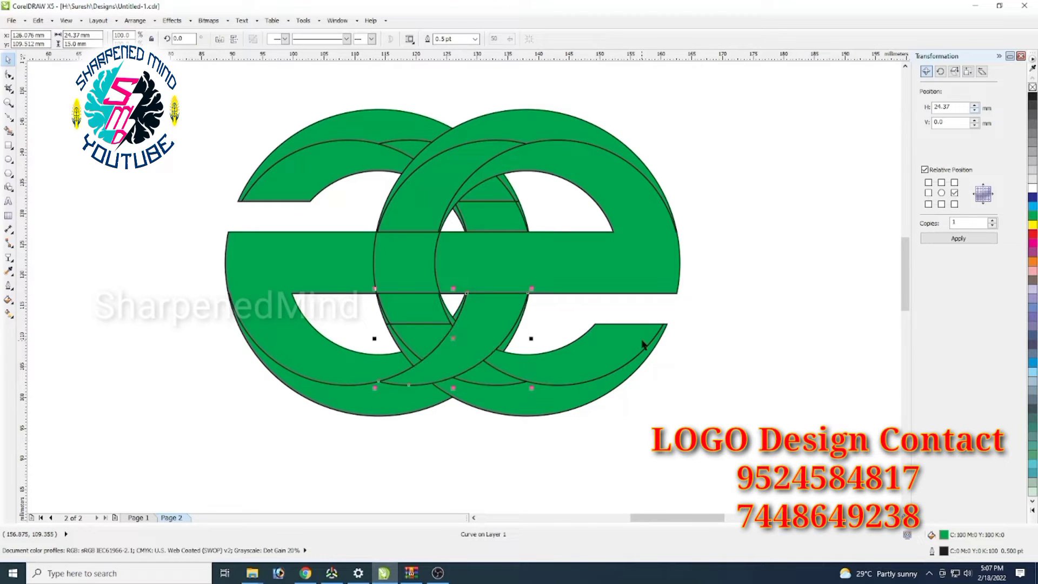
pyautogui.click(782, 388)
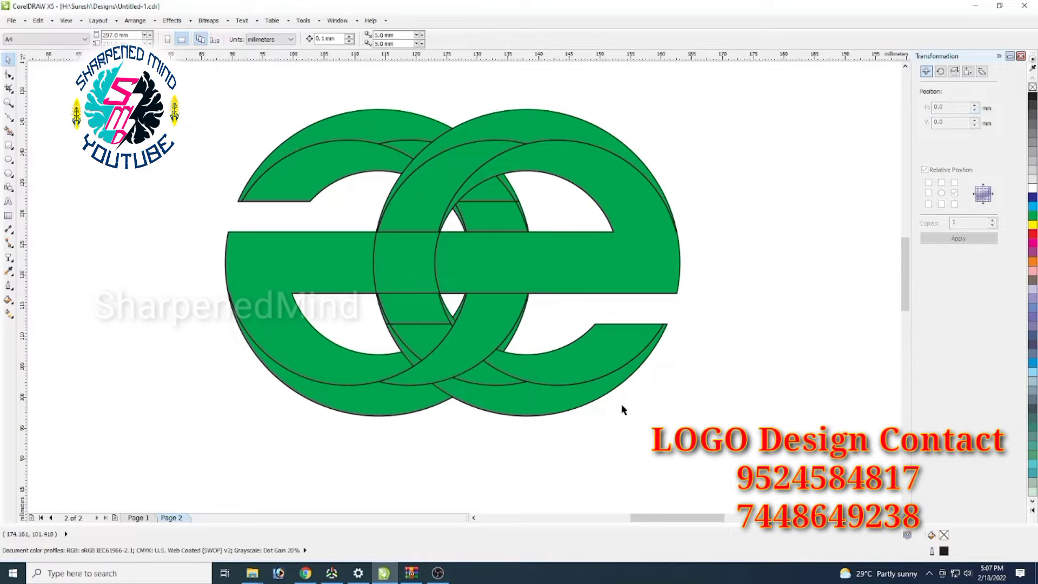
pyautogui.click(412, 405)
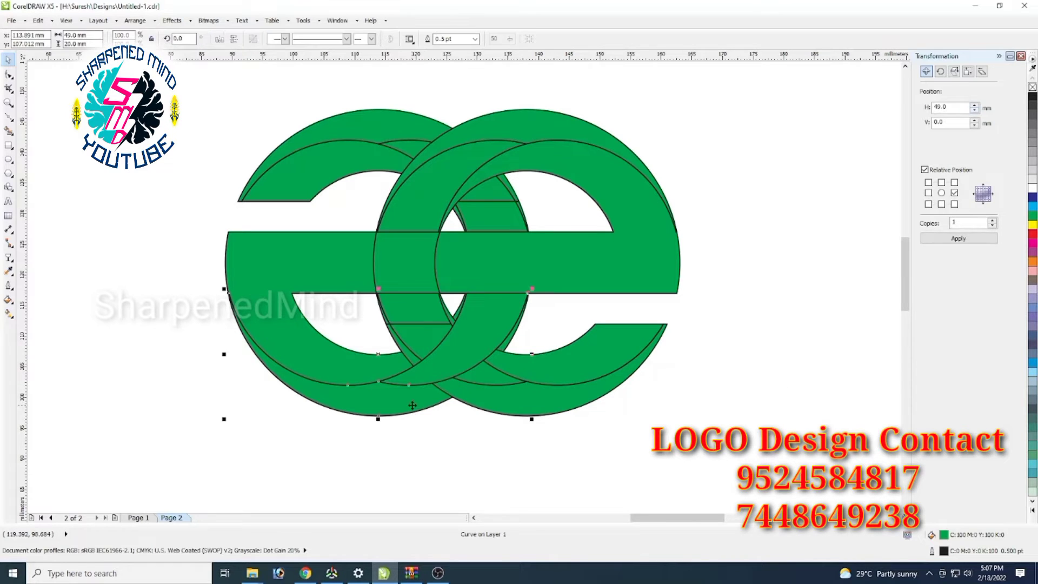
pyautogui.hotkey('shift', 'pageup')
pyautogui.click(495, 462)
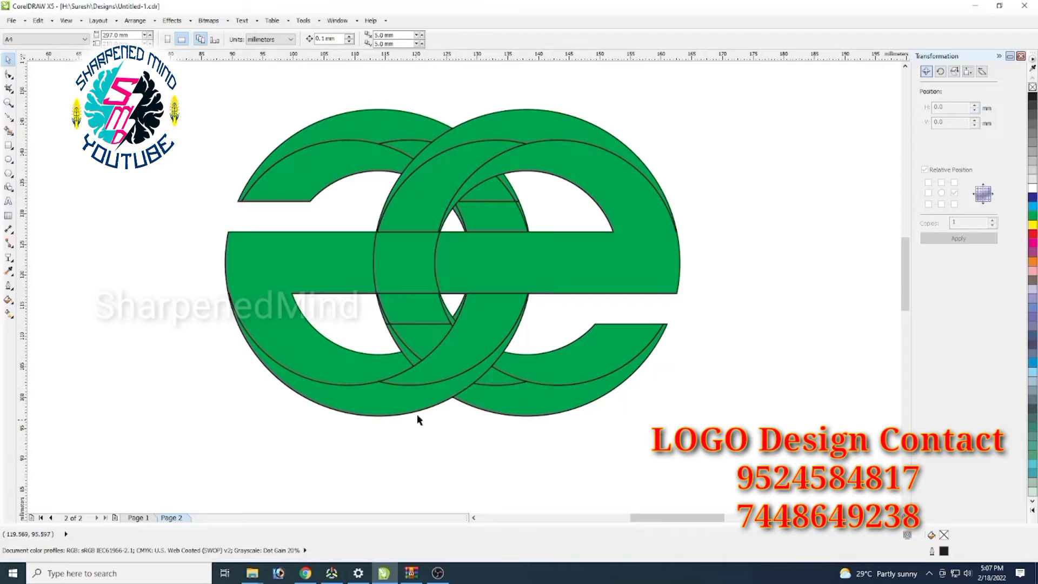
pyautogui.click(448, 372)
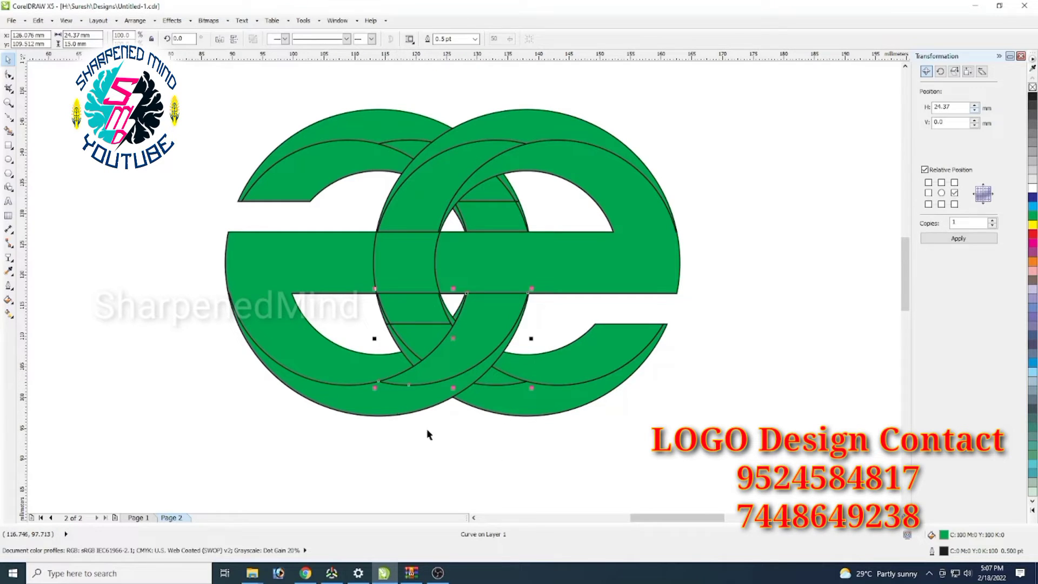
pyautogui.click(450, 451)
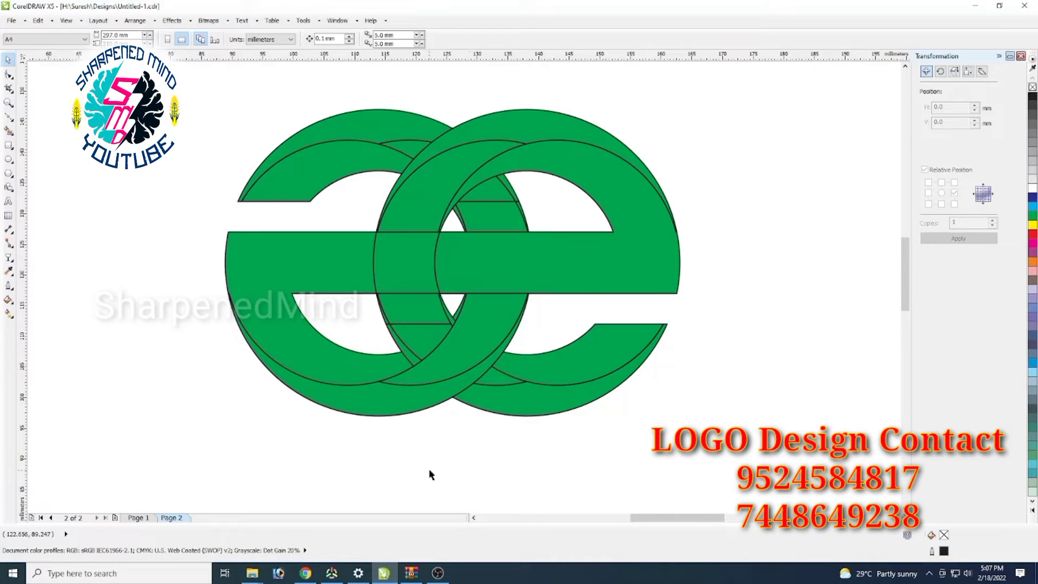
pyautogui.click(411, 361)
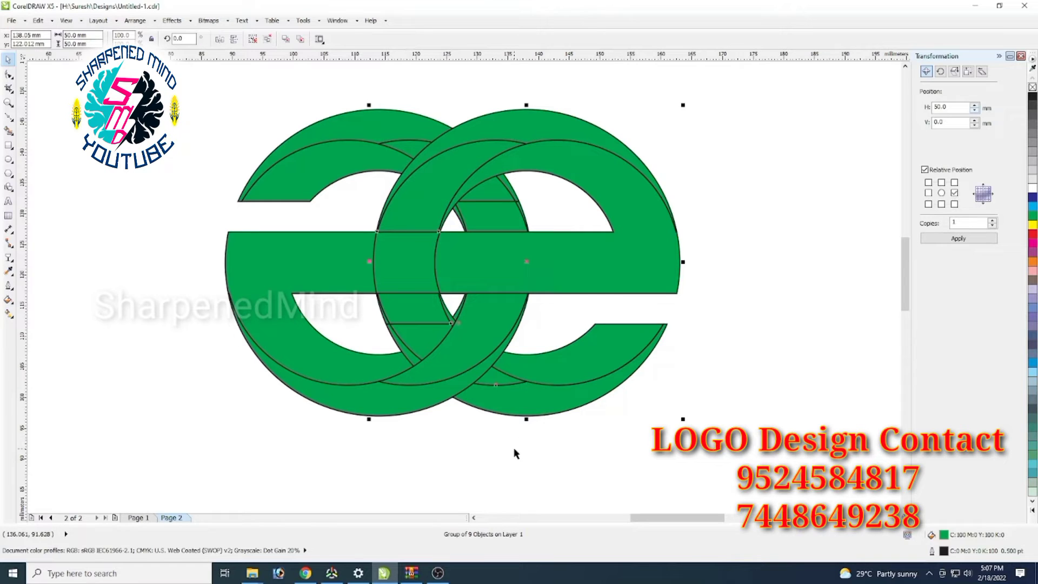
pyautogui.click(381, 437)
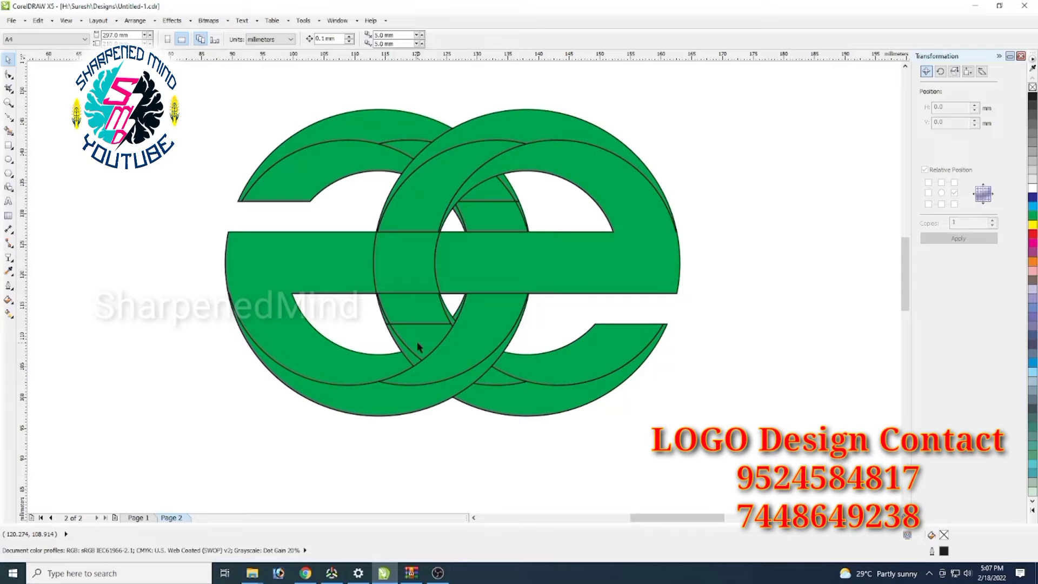
# Bring the original letter's band piece where it crosses the upright e's horizontal bar to the front.
pyautogui.click(501, 274)
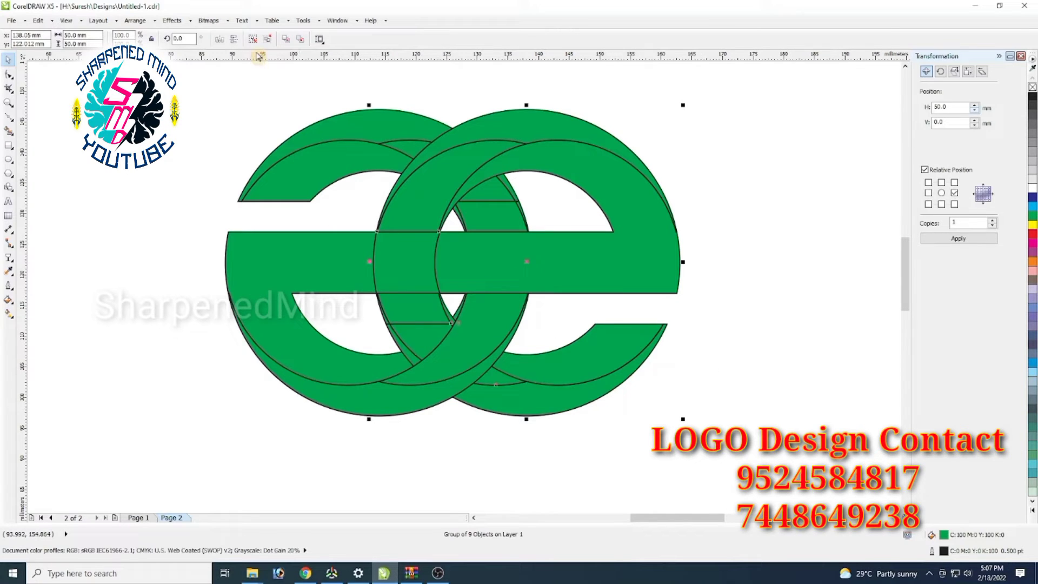
pyautogui.click(278, 186)
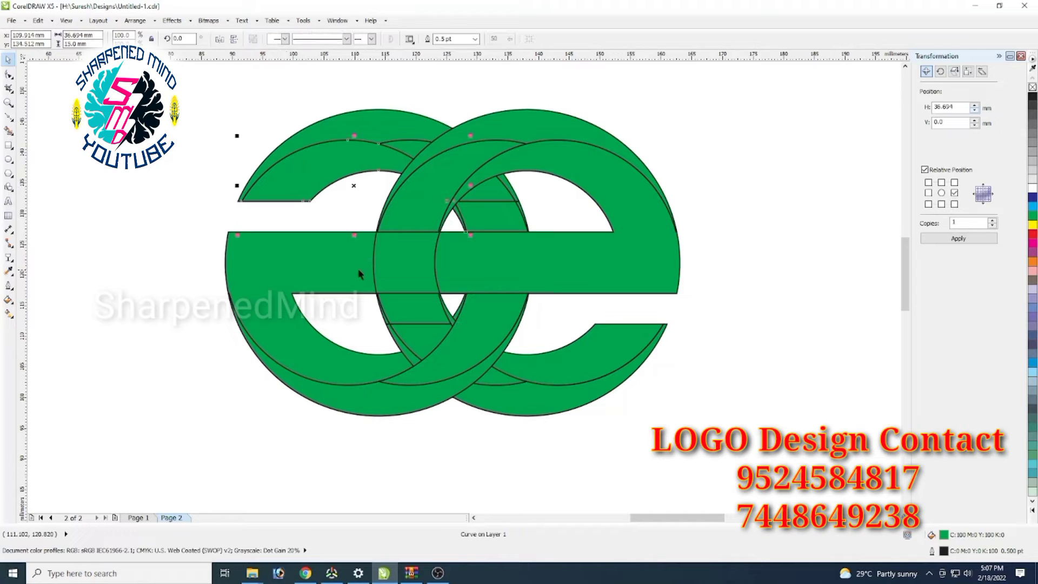
pyautogui.moveTo(560, 218); pyautogui.dragTo(445, 315)
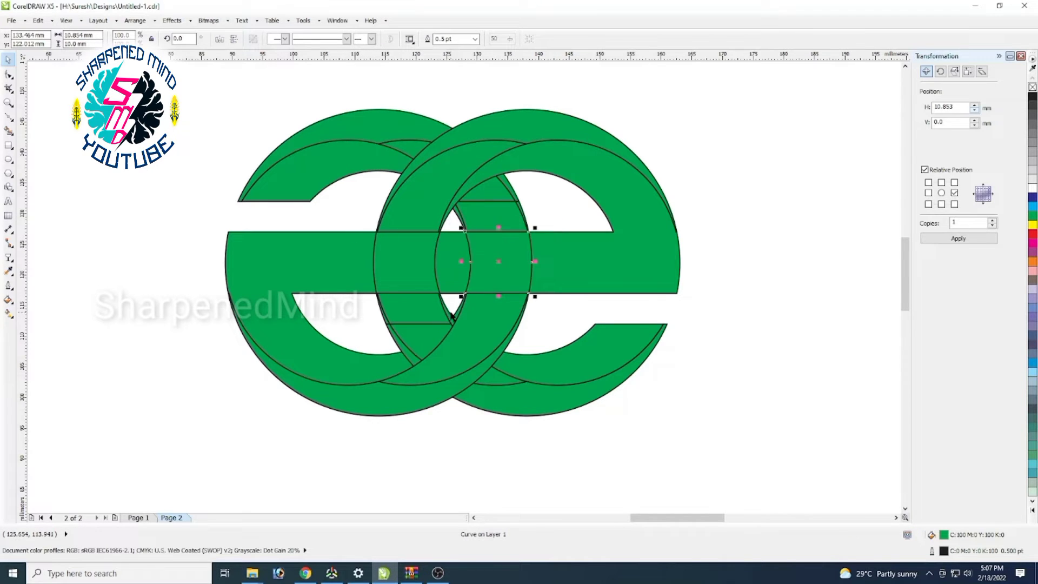
pyautogui.click(809, 383)
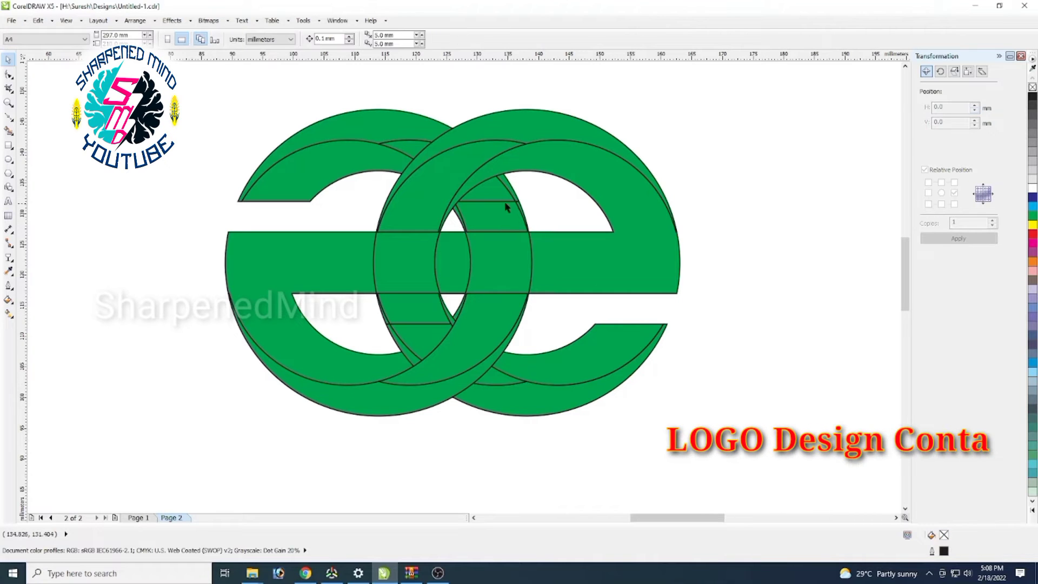
pyautogui.scroll(3, 487, 217)
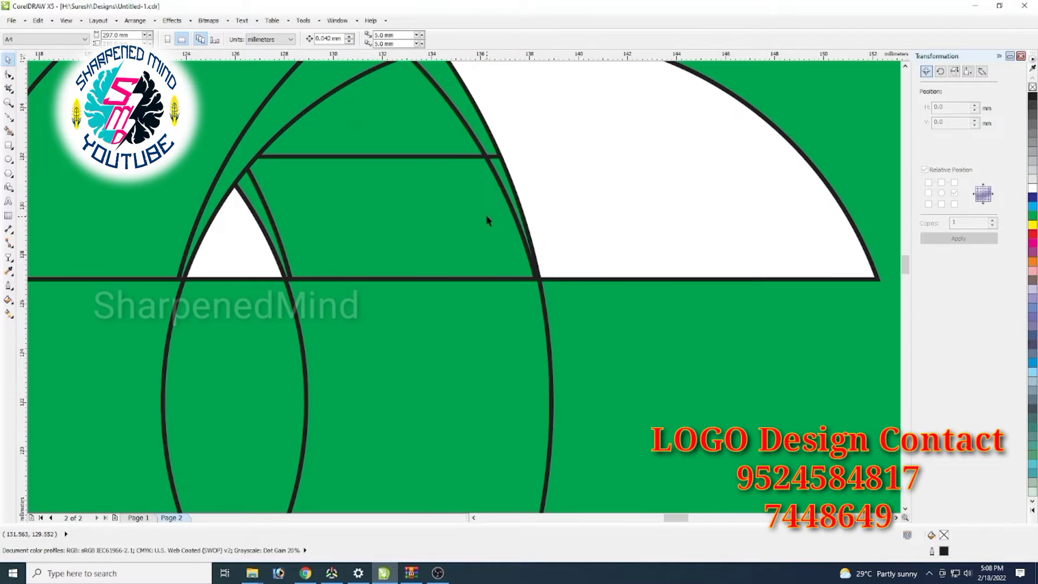
pyautogui.click(258, 213)
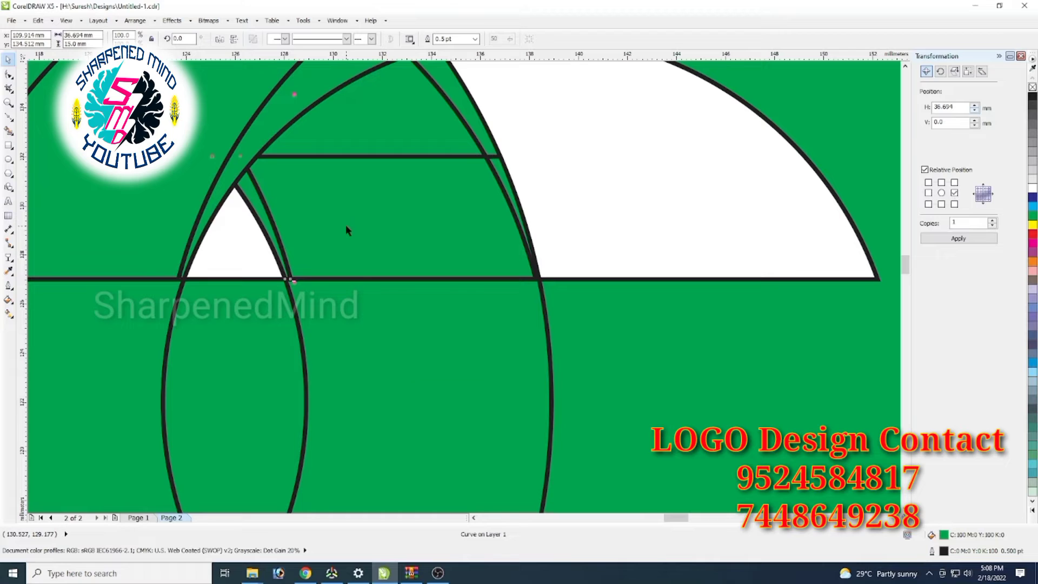
pyautogui.keyDown('shift'); pyautogui.click(346, 230); pyautogui.keyUp('shift')
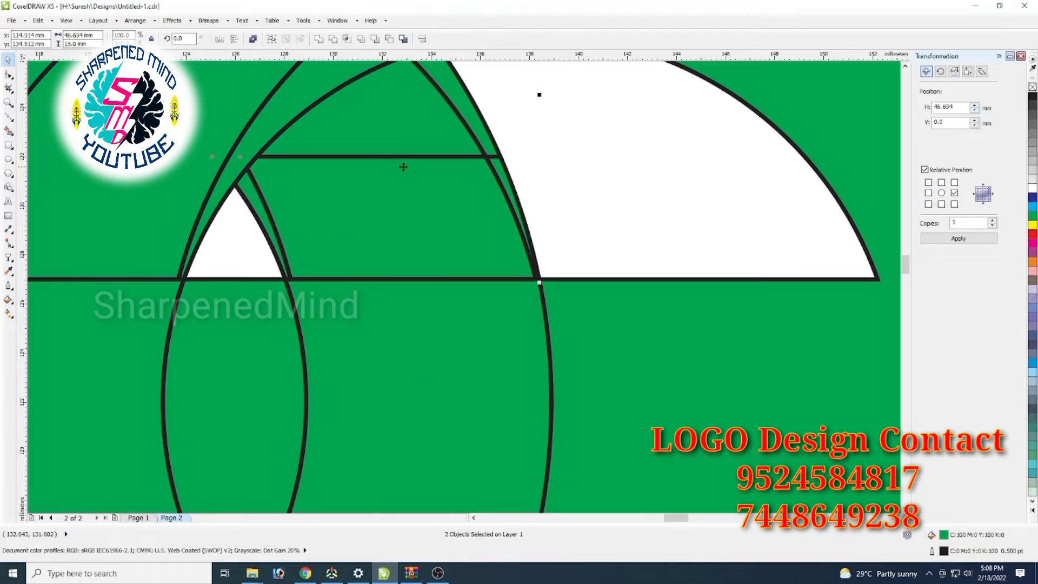
pyautogui.scroll(-1, 385, 238)
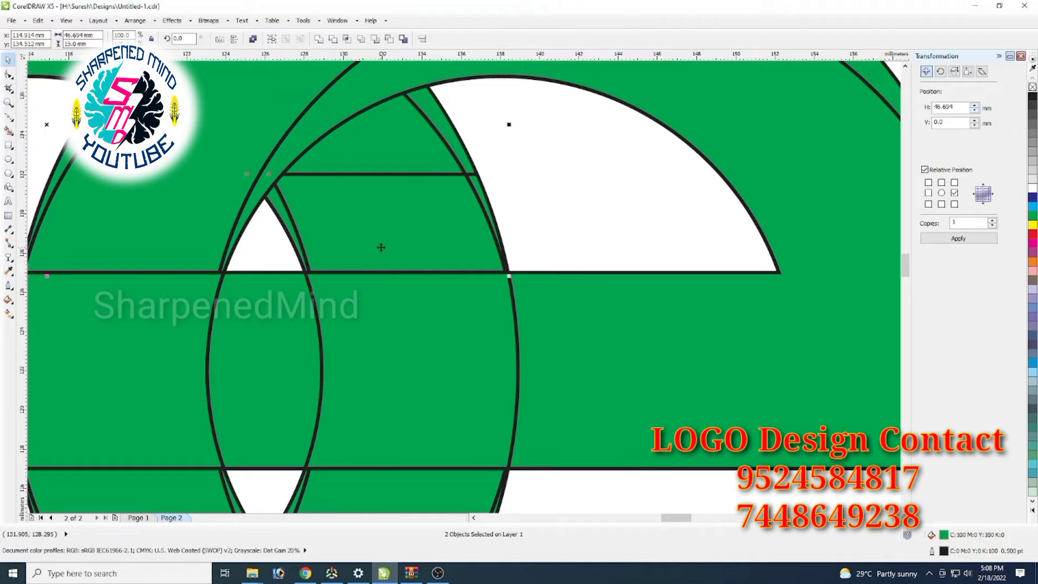
pyautogui.scroll(-1, 381, 246)
pyautogui.click(798, 254)
# Smart-fill in green the original letter's band segments above, across and below the horizontal bar, including the thin outer sliver above it.
pyautogui.scroll(2, 332, 266)
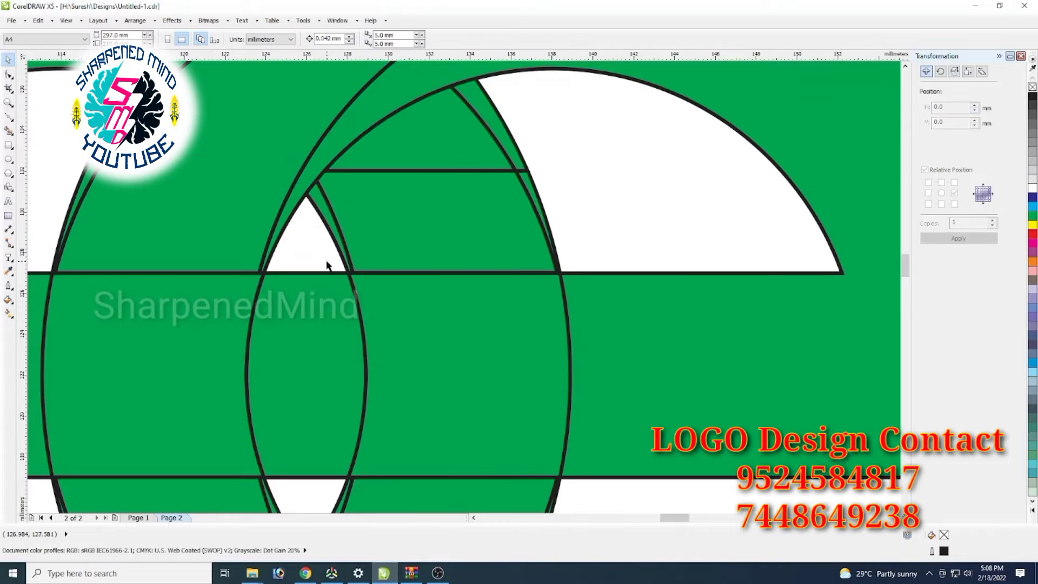
pyautogui.click(9, 130)
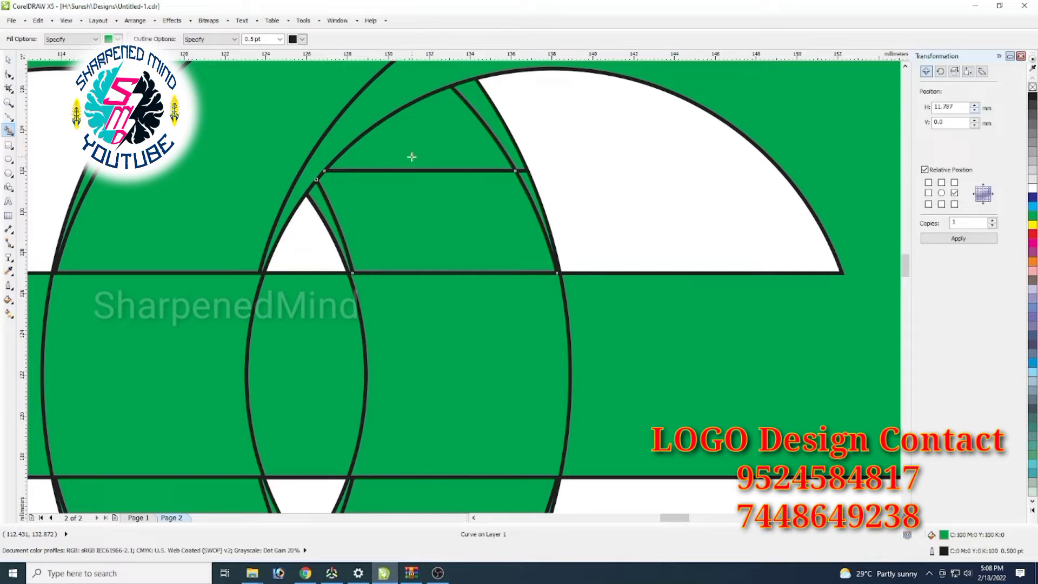
pyautogui.click(492, 118)
pyautogui.click(532, 194)
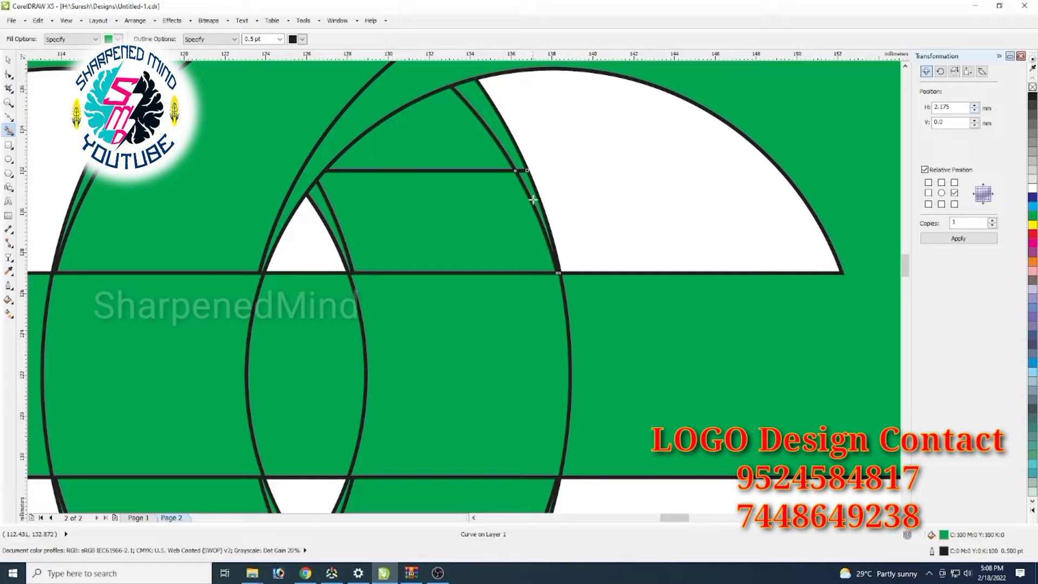
pyautogui.click(525, 331)
pyautogui.scroll(-1, 482, 387)
pyautogui.click(462, 463)
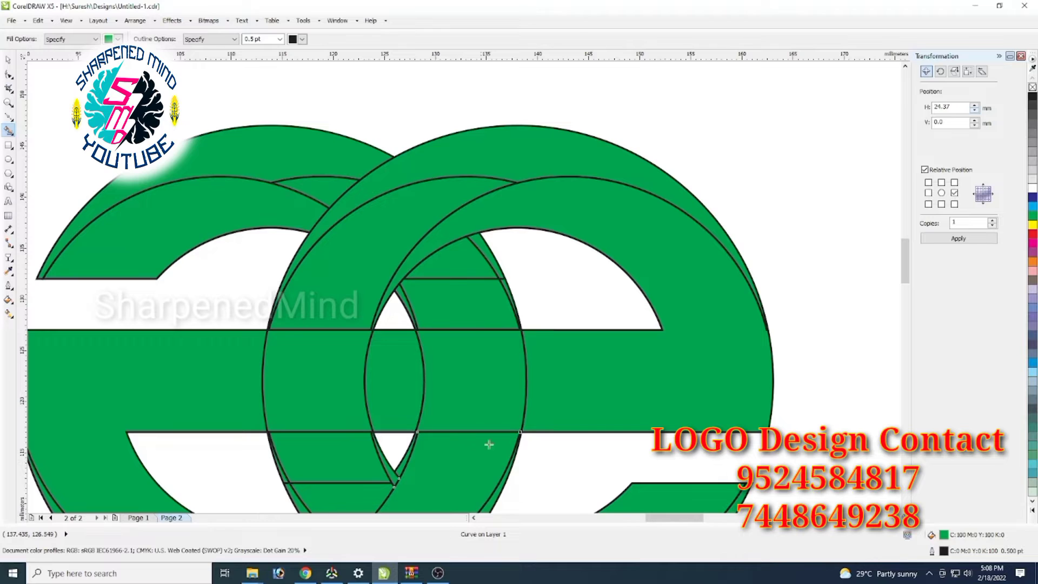
# Weld the large band segments above, across and below the horizontal bar into one continuous shape.
pyautogui.scroll(-1, 521, 420)
pyautogui.scroll(1, 428, 488)
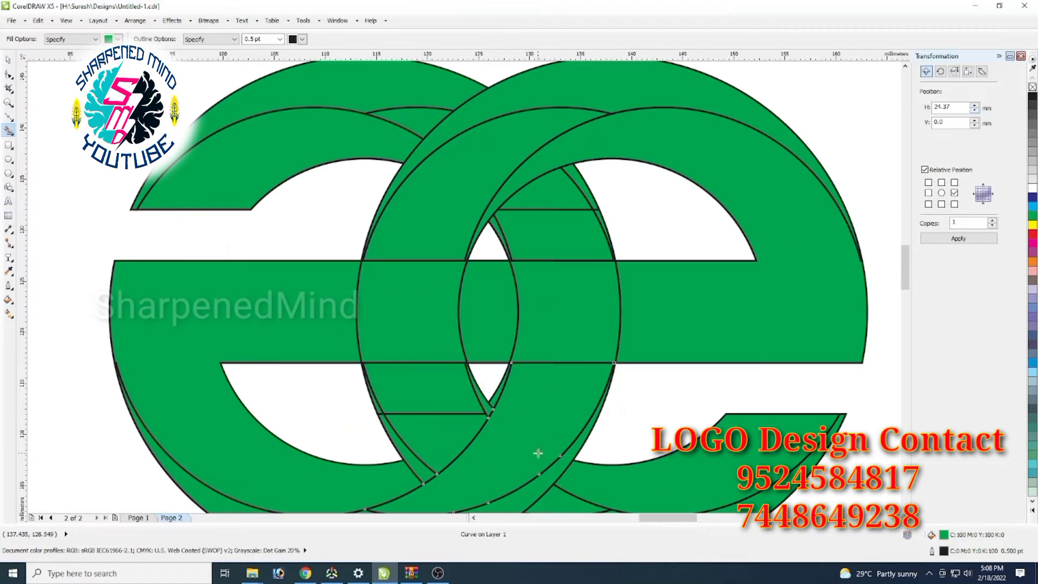
pyautogui.scroll(-1, 538, 453)
pyautogui.scroll(1, 514, 441)
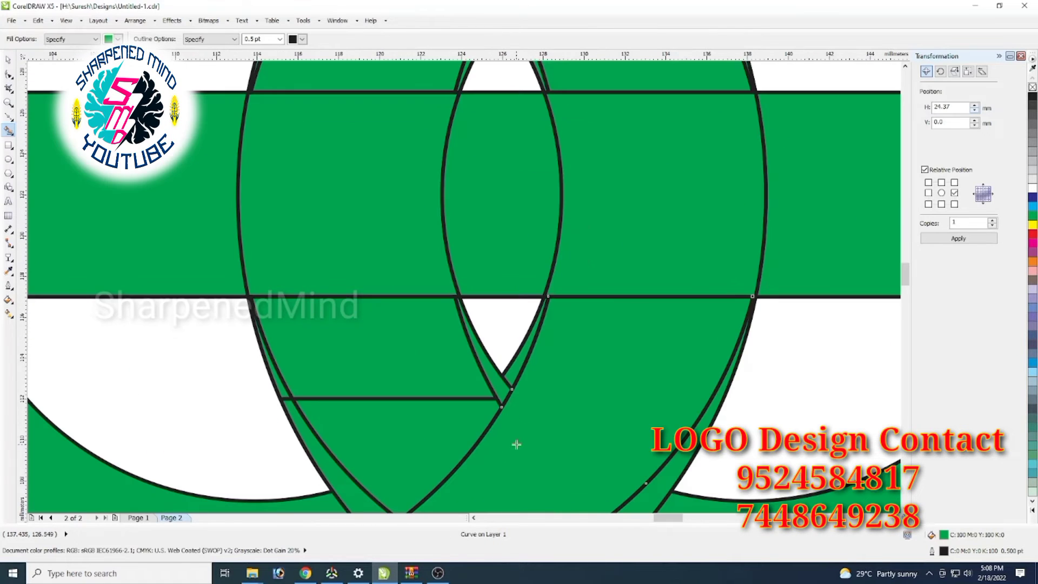
pyautogui.scroll(-1, 516, 438)
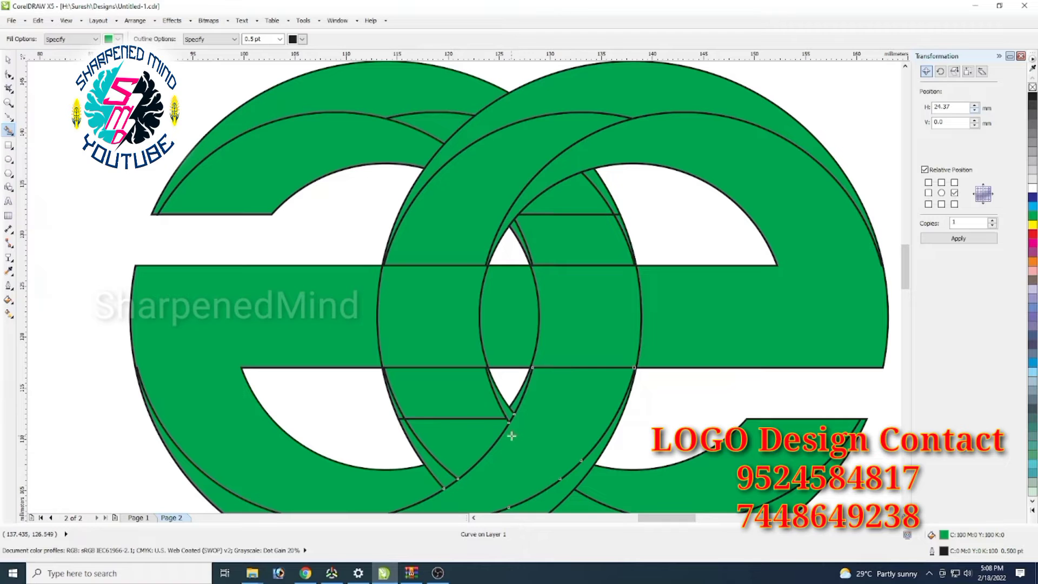
pyautogui.scroll(-1, 515, 434)
pyautogui.scroll(2, 503, 448)
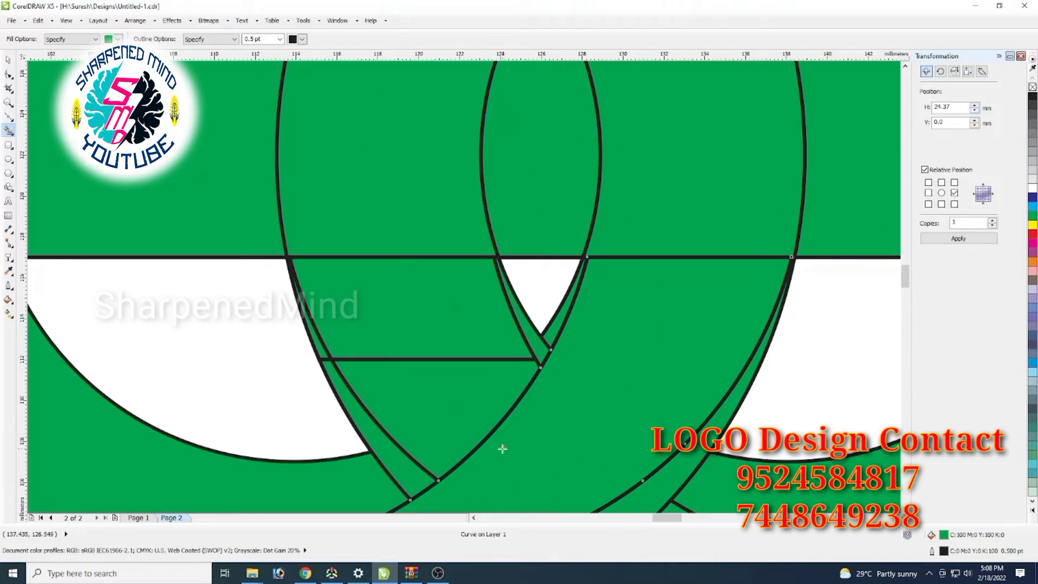
pyautogui.scroll(-1, 556, 433)
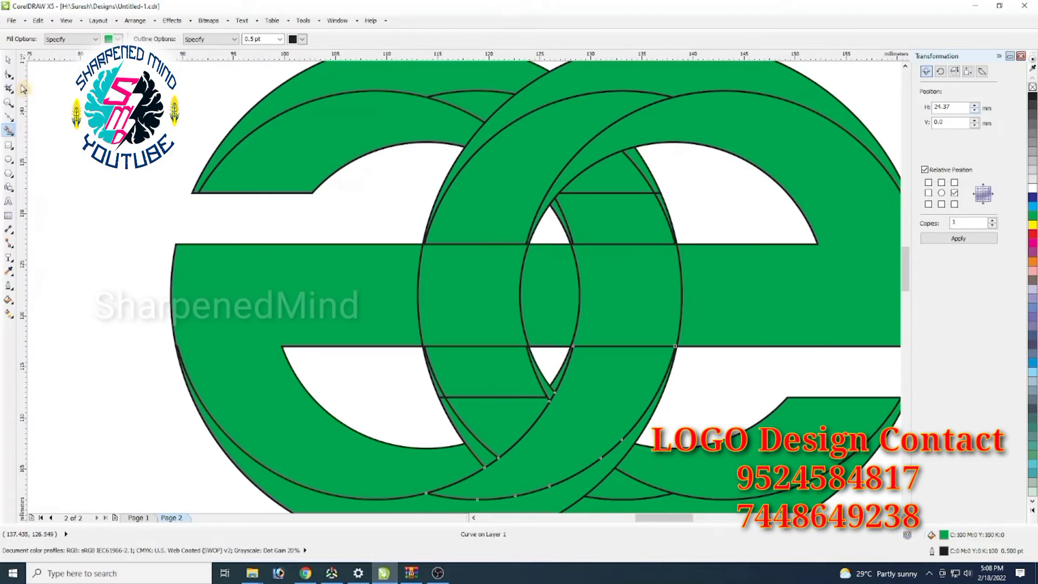
pyautogui.click(9, 61)
pyautogui.scroll(-1, 556, 331)
pyautogui.scroll(1, 538, 338)
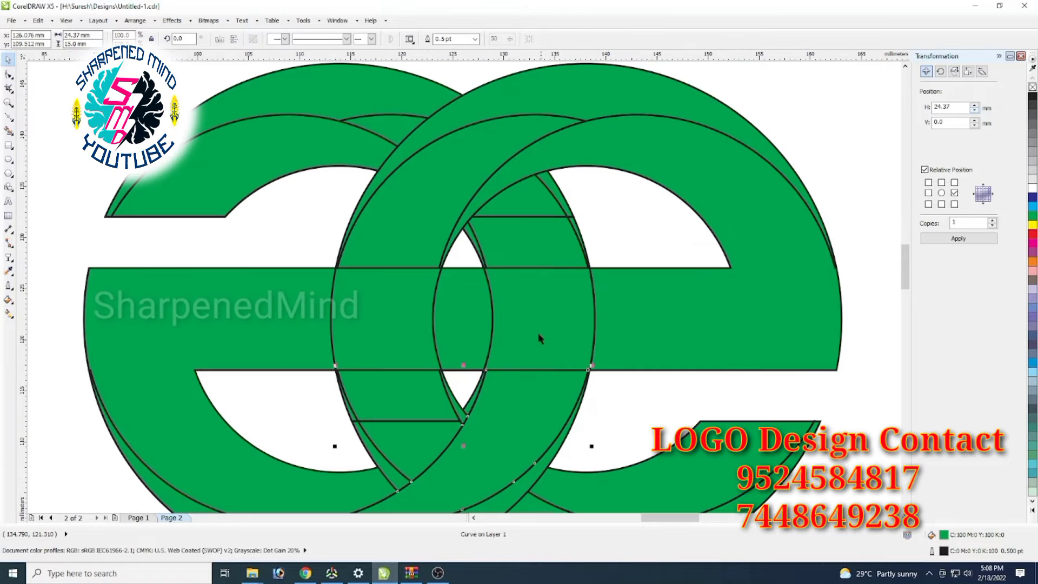
pyautogui.keyDown('shift'); pyautogui.click(542, 340); pyautogui.keyUp('shift')
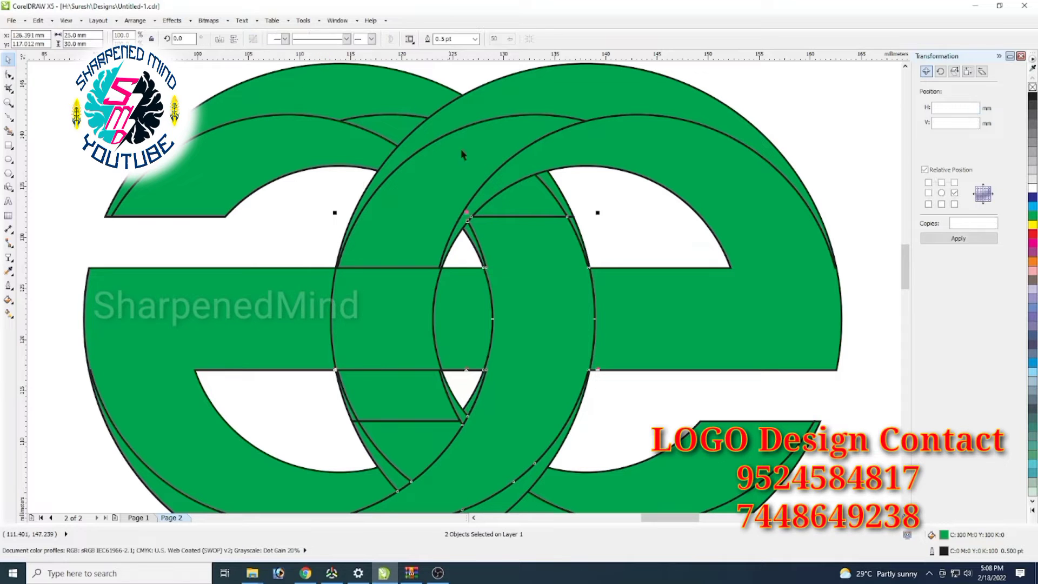
# Weld the band's upper tip segment and the thin sliver along its inner edge onto the continuous band.
pyautogui.scroll(-1, 557, 265)
pyautogui.scroll(3, 533, 254)
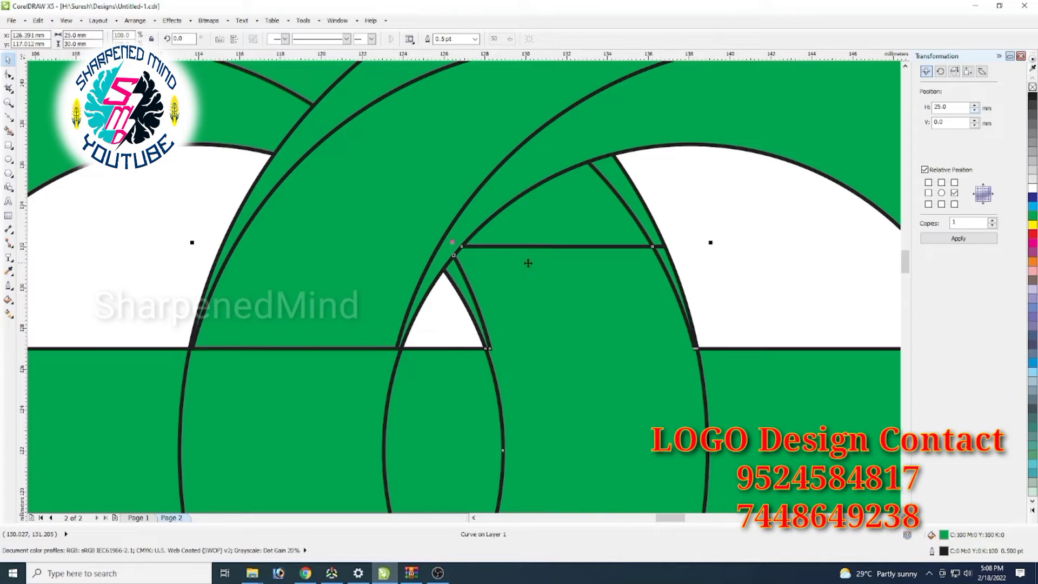
pyautogui.click(577, 221)
pyautogui.keyDown('shift'); pyautogui.click(649, 303); pyautogui.keyUp('shift')
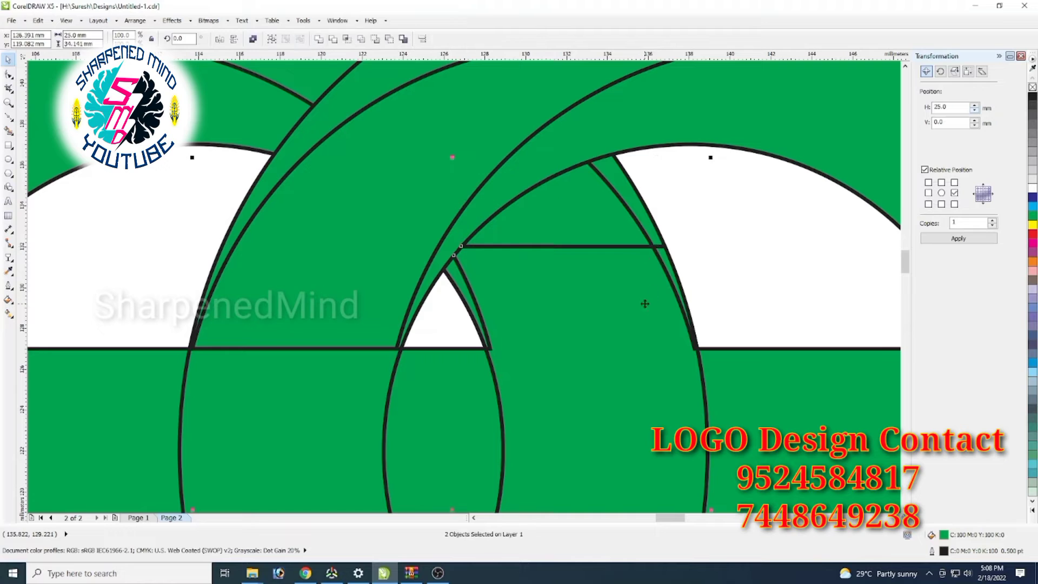
pyautogui.click(319, 41)
pyautogui.click(754, 238)
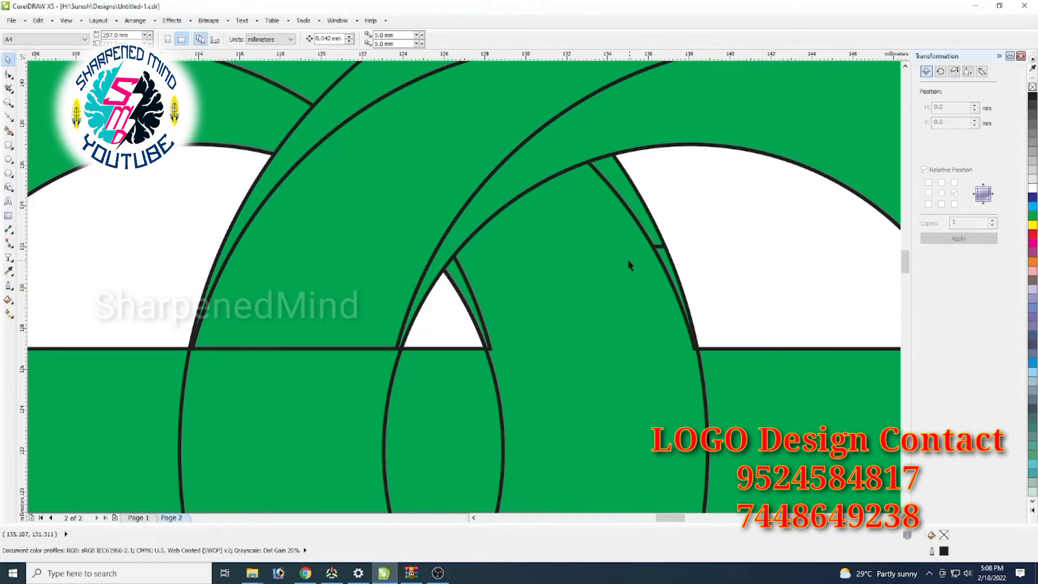
pyautogui.click(635, 243)
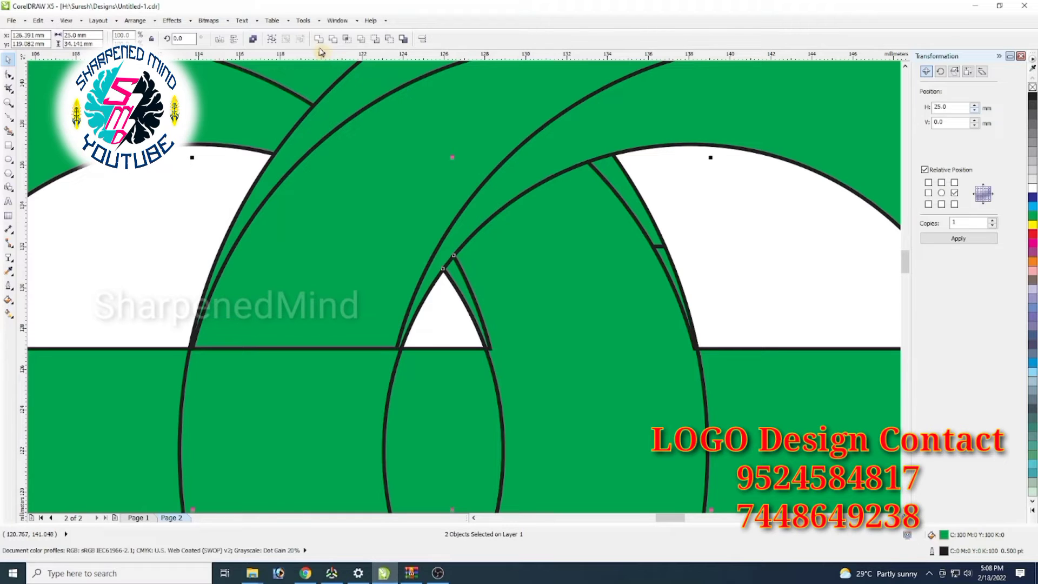
pyautogui.click(708, 238)
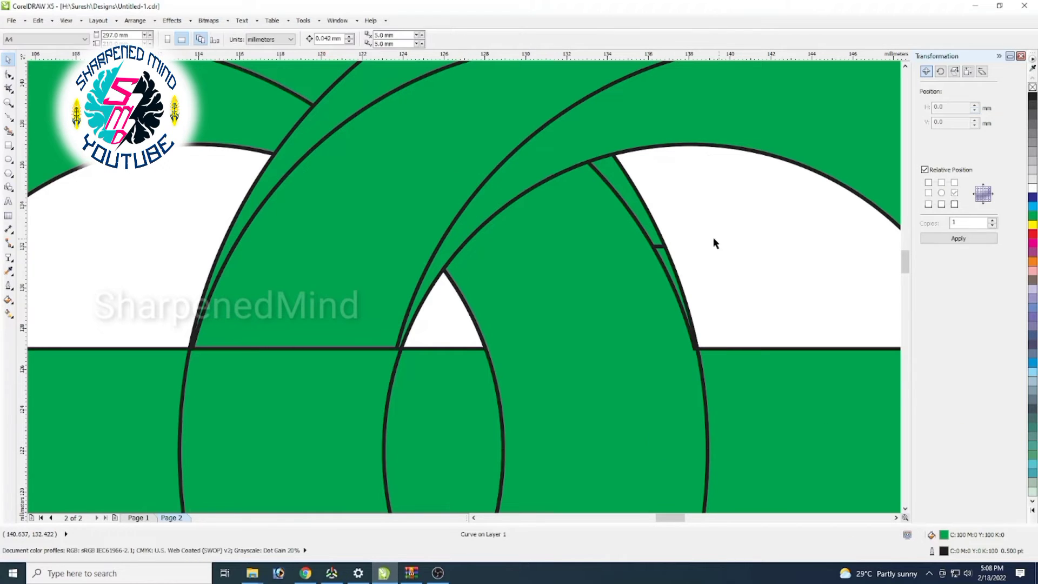
# Weld the two thin slivers along the band's outer edge above the horizontal bar onto the band.
pyautogui.click(625, 237)
pyautogui.keyDown('shift'); pyautogui.click(627, 196); pyautogui.keyUp('shift')
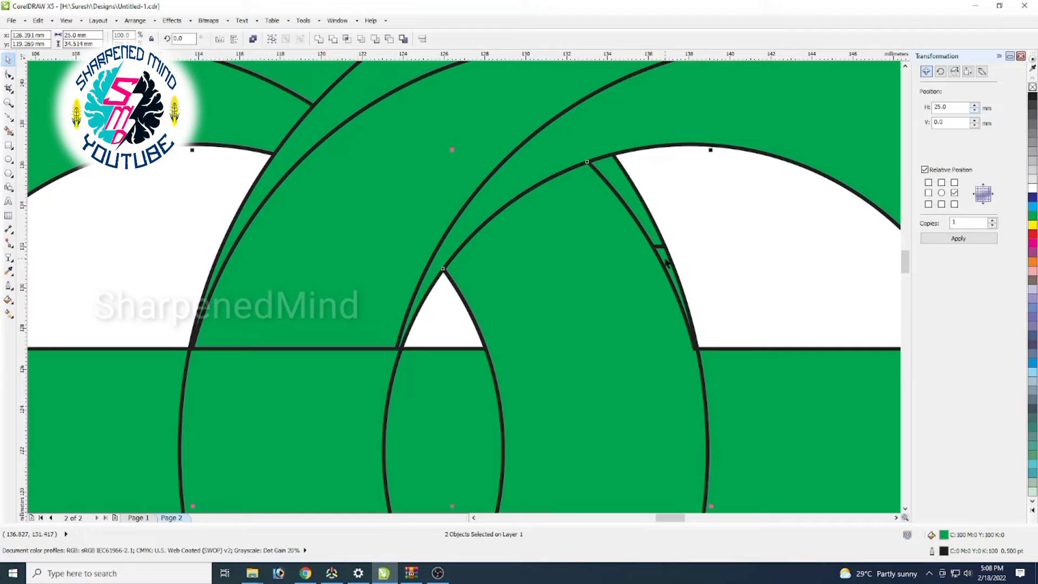
pyautogui.keyDown('shift'); pyautogui.click(669, 266); pyautogui.keyUp('shift')
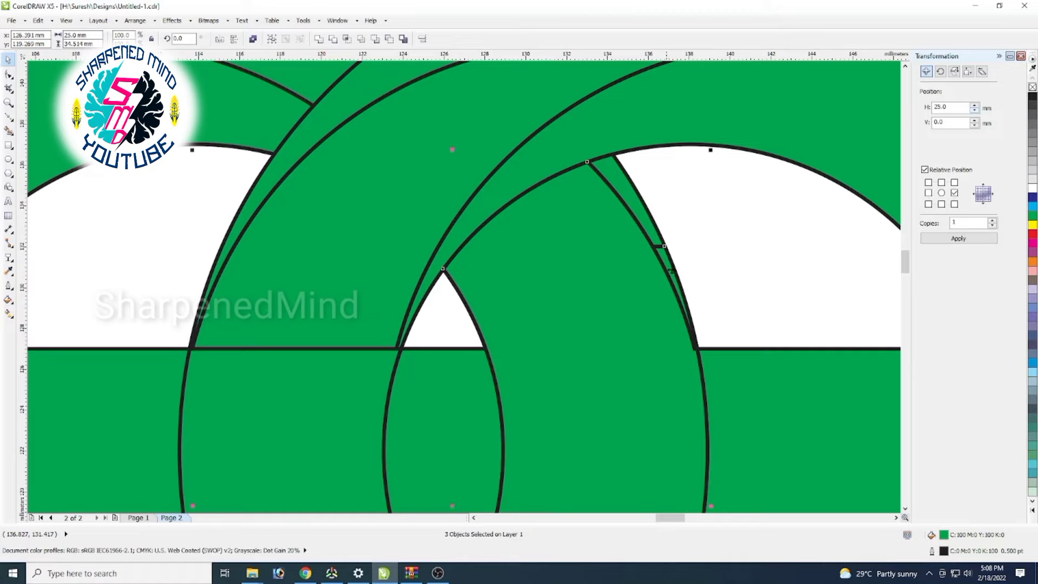
pyautogui.click(319, 39)
pyautogui.scroll(-2, 668, 407)
pyautogui.scroll(-1, 676, 398)
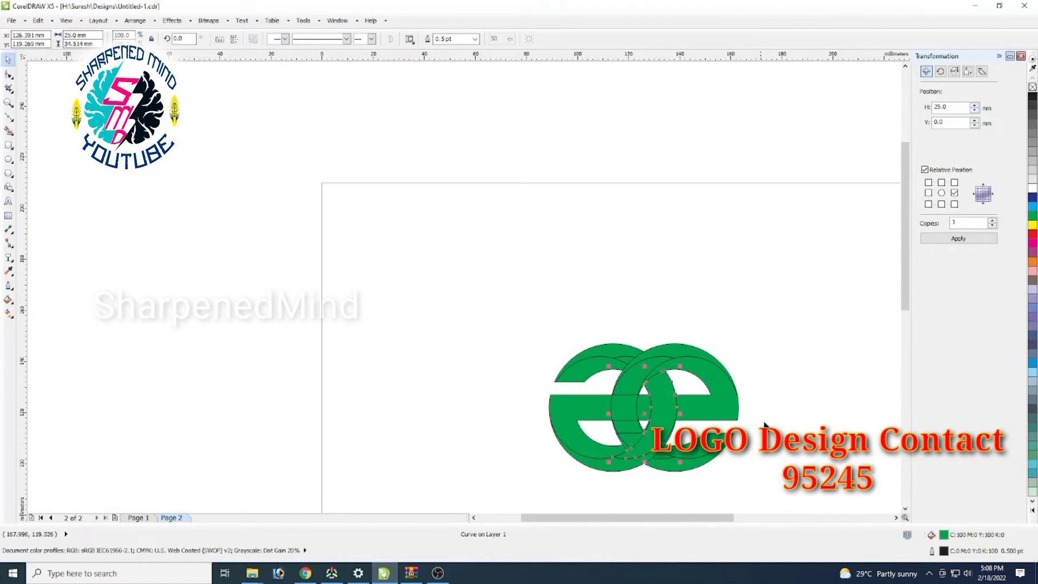
pyautogui.click(759, 480)
# Weld the original letter's upper-right outer arc piece to its top outer crescent.
pyautogui.scroll(1, 644, 469)
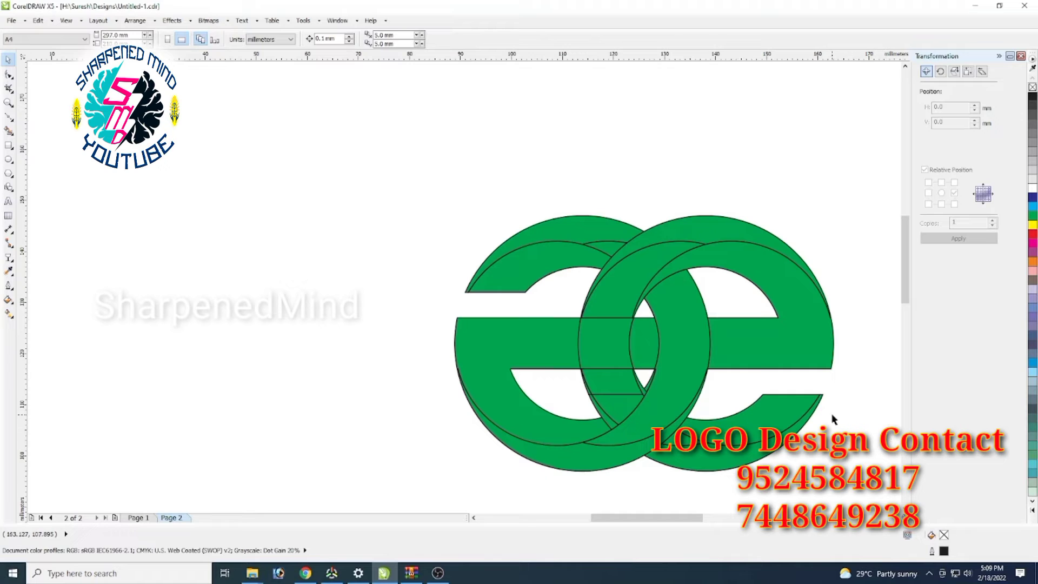
pyautogui.click(604, 237)
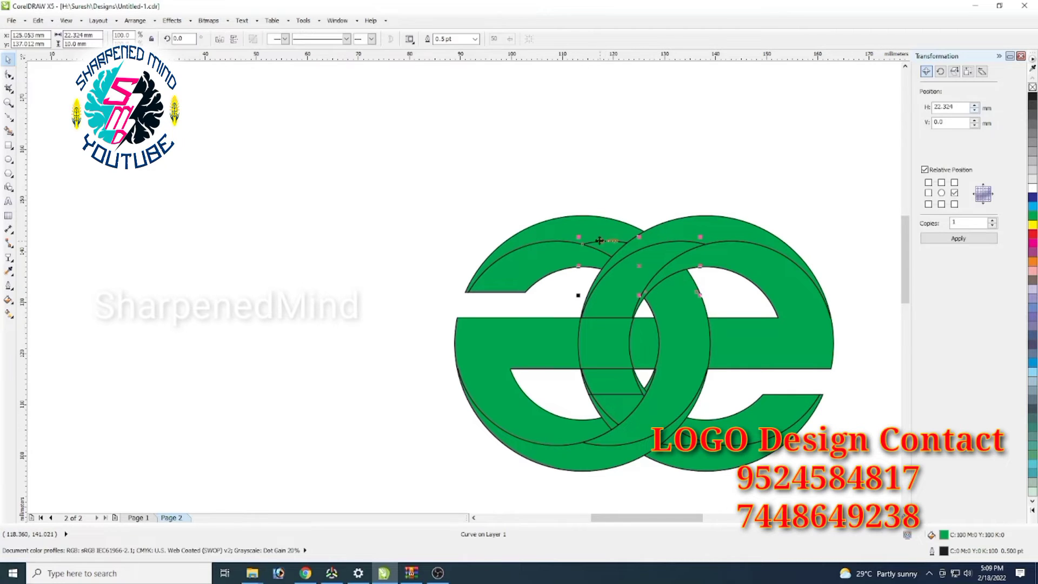
pyautogui.keyDown('shift'); pyautogui.click(559, 236); pyautogui.keyUp('shift')
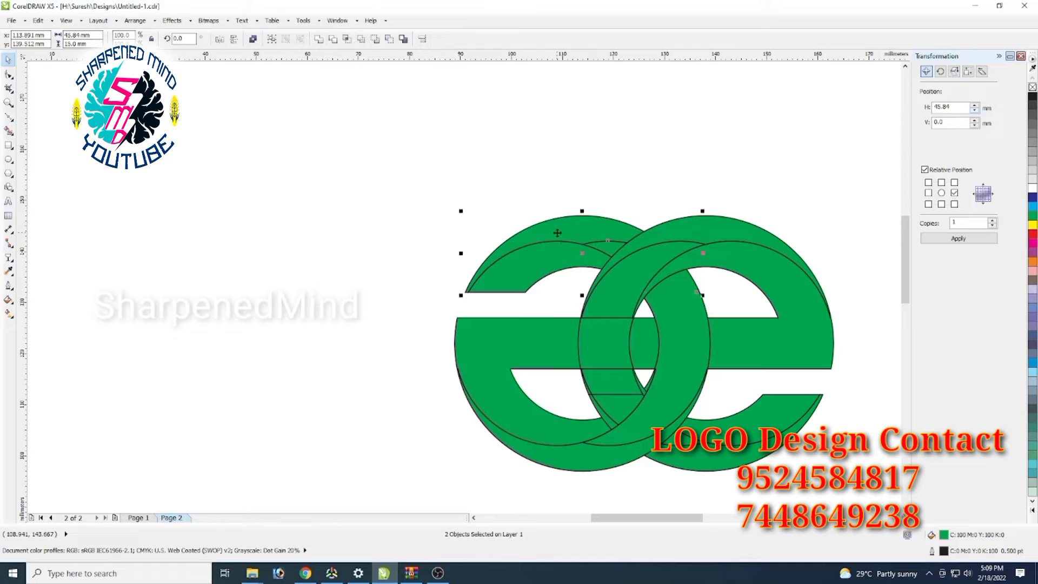
pyautogui.click(319, 40)
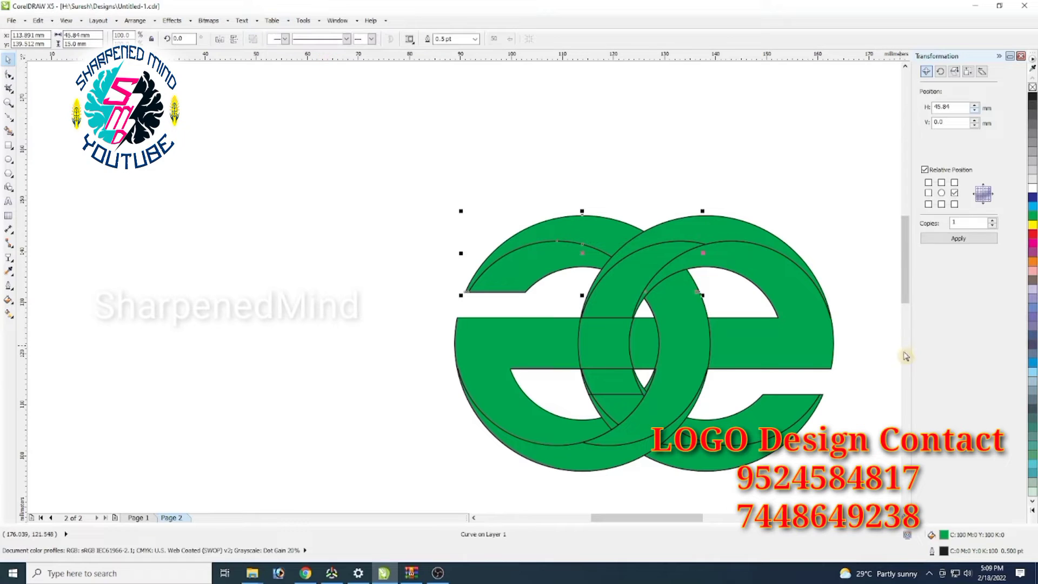
pyautogui.click(896, 403)
# Ungroup the mirrored upright e into its separate objects.
pyautogui.scroll(2, 703, 436)
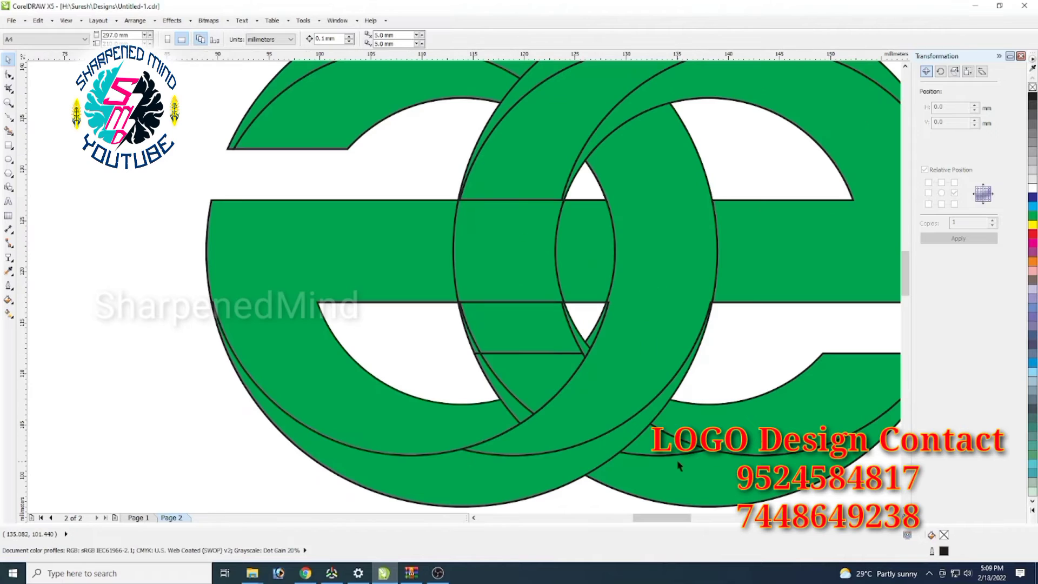
pyautogui.scroll(-2, 697, 460)
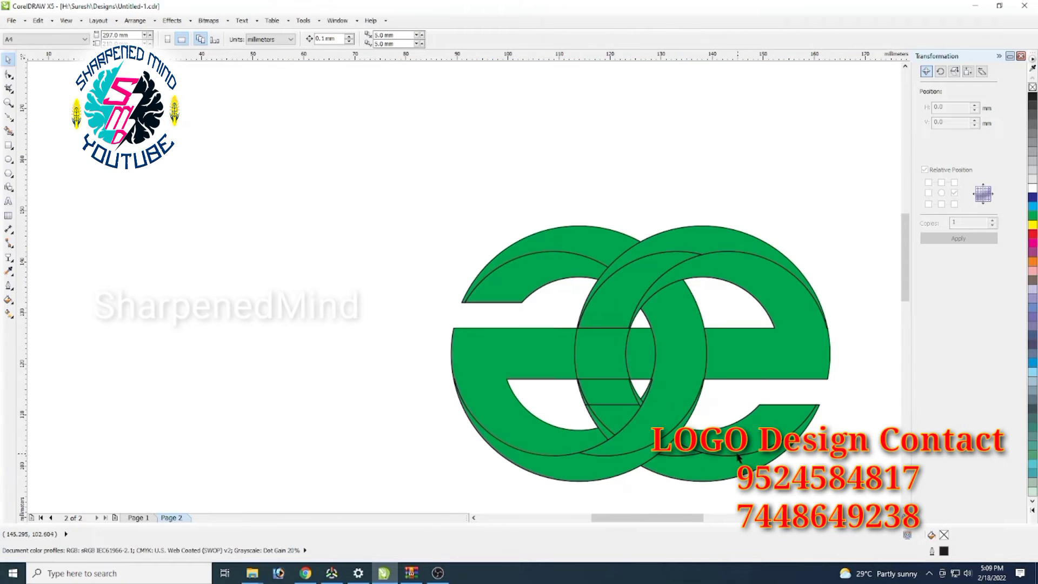
pyautogui.click(680, 455)
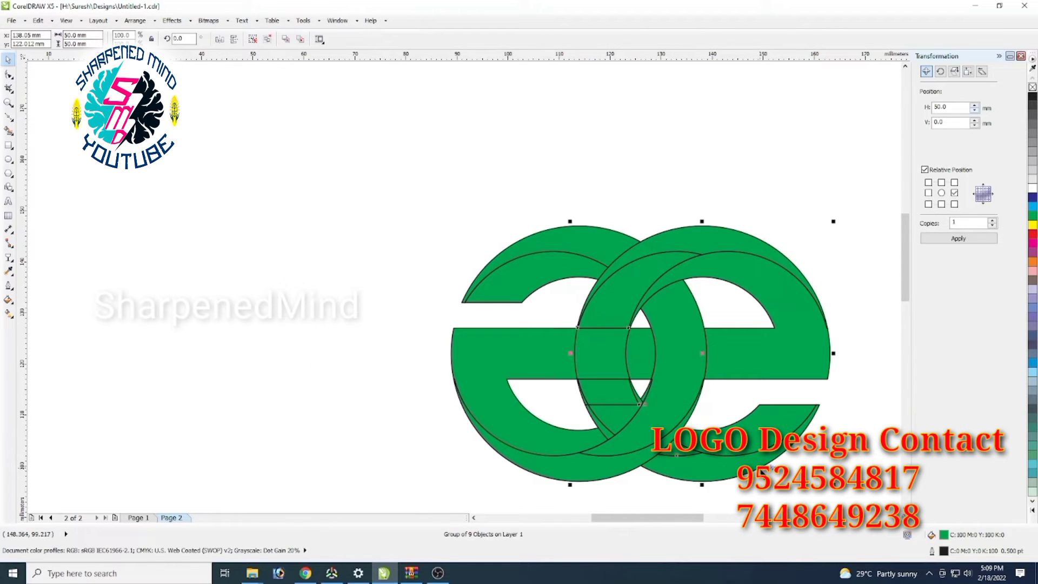
pyautogui.click(268, 39)
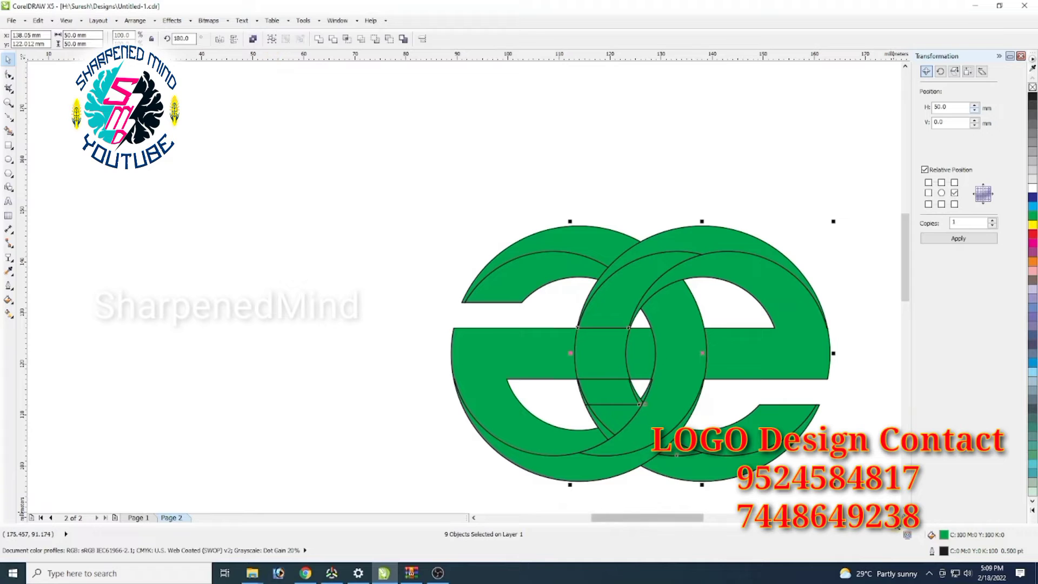
# Weld the upright e's upper-left band segment onto its top outer crescent.
pyautogui.click(897, 518)
pyautogui.moveTo(904, 293); pyautogui.dragTo(905, 305)
pyautogui.click(805, 413)
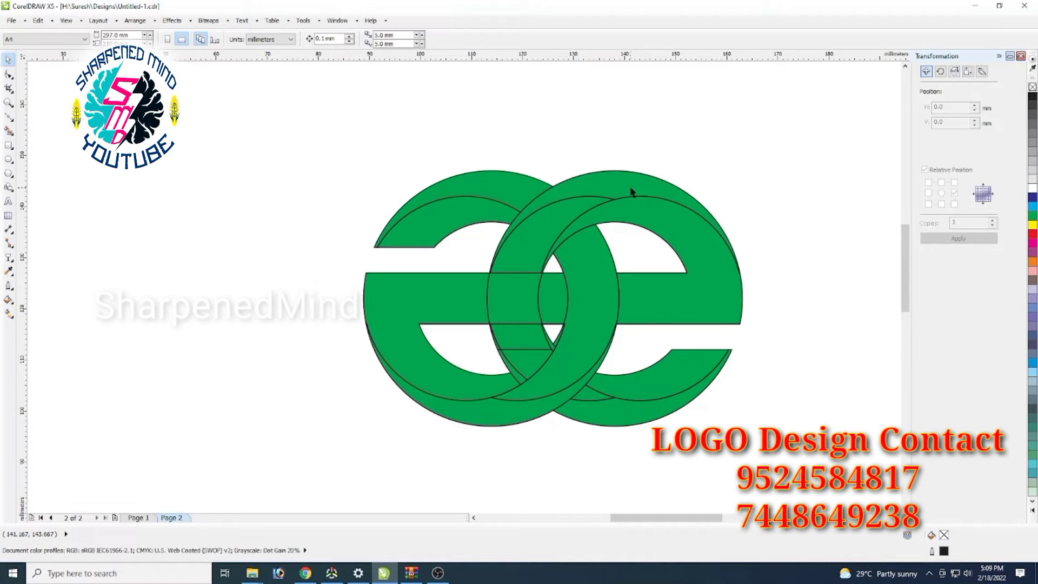
pyautogui.click(620, 200)
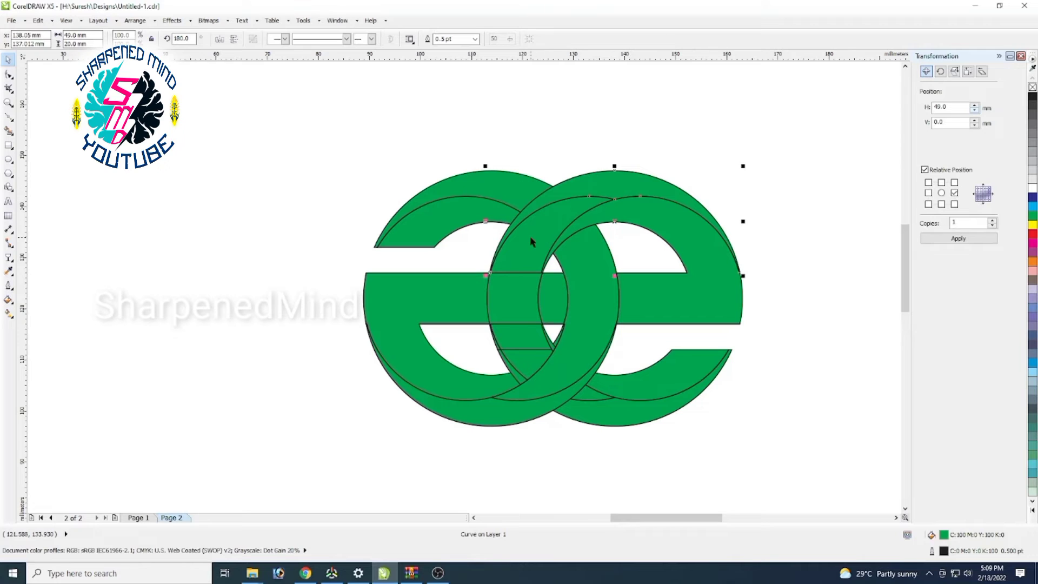
pyautogui.click(825, 256)
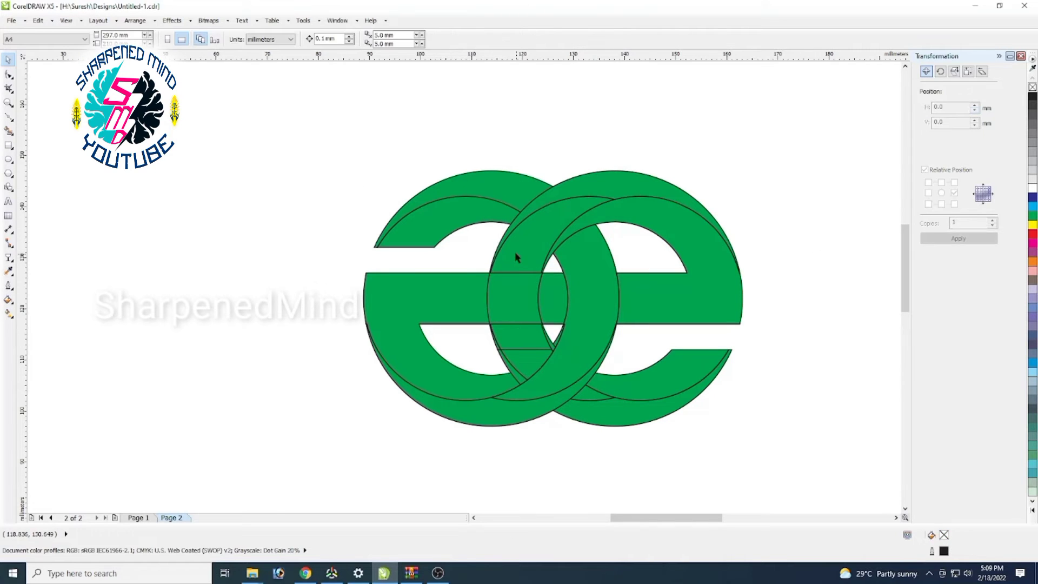
pyautogui.click(516, 257)
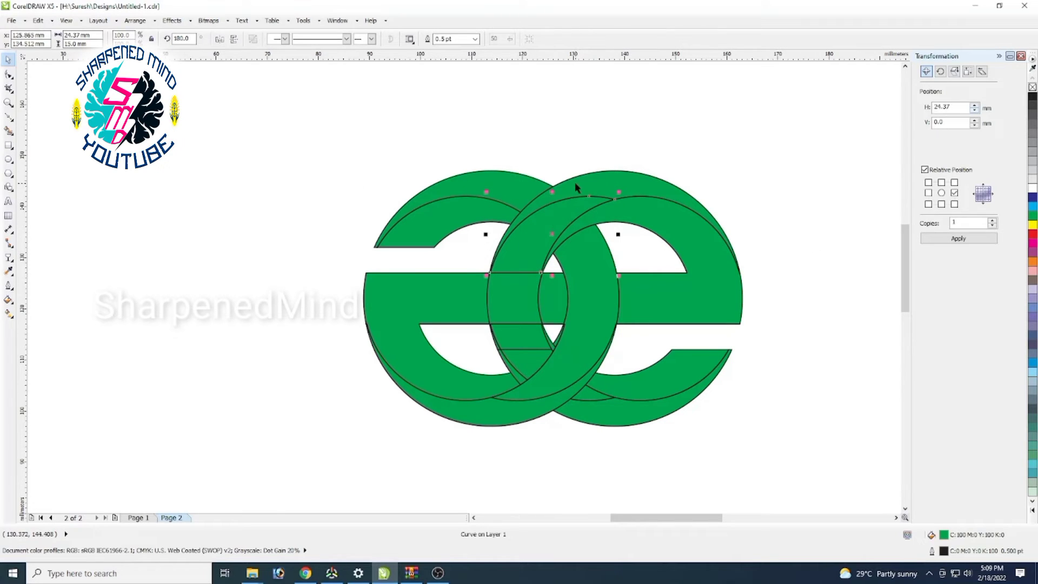
pyautogui.keyDown('shift'); pyautogui.click(709, 265); pyautogui.keyUp('shift')
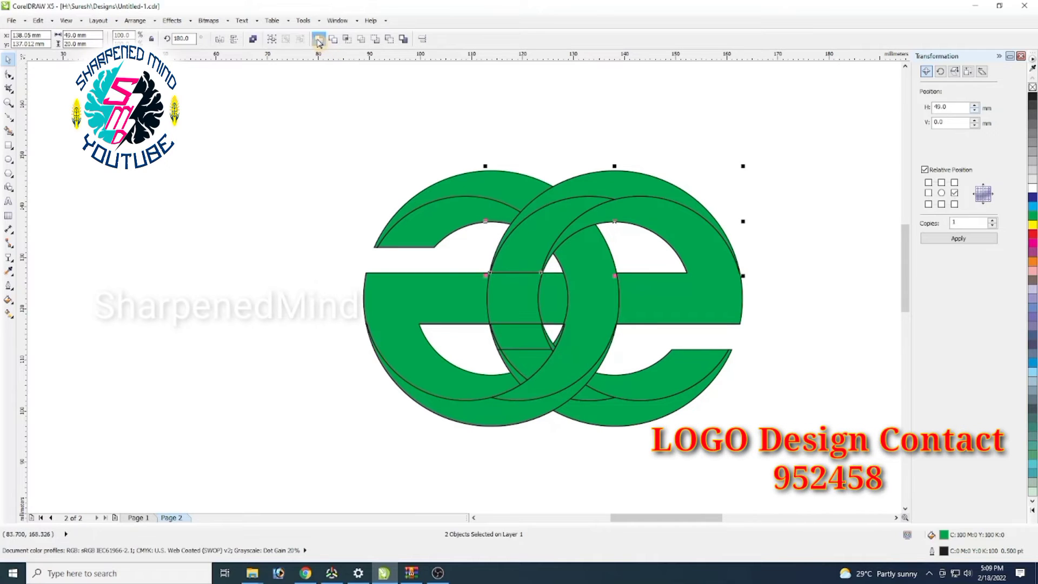
pyautogui.click(829, 329)
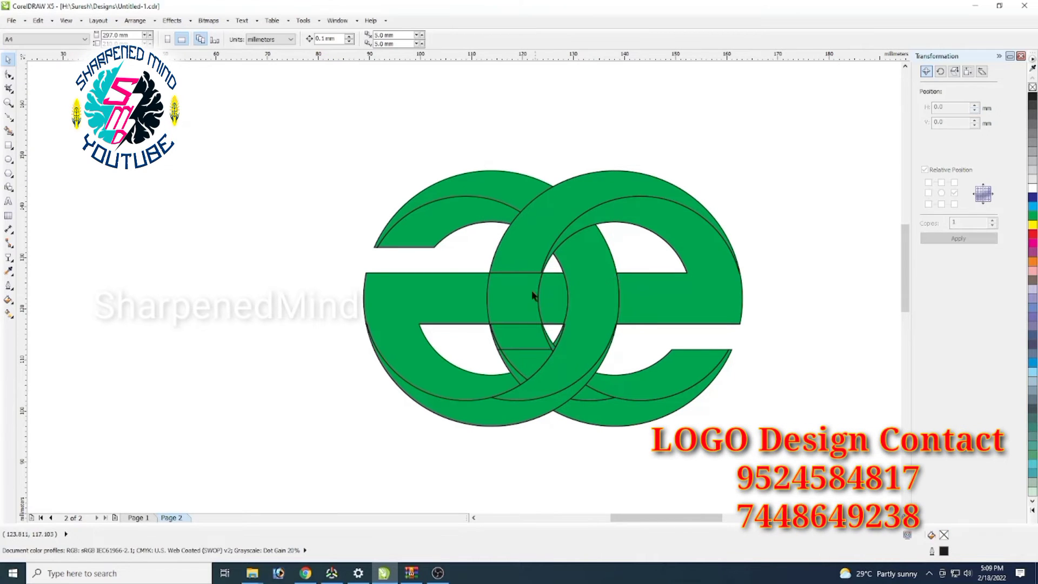
# Weld the crescent band with the segments that continue it across the horizontal bar and down toward the lower overlap.
pyautogui.click(523, 259)
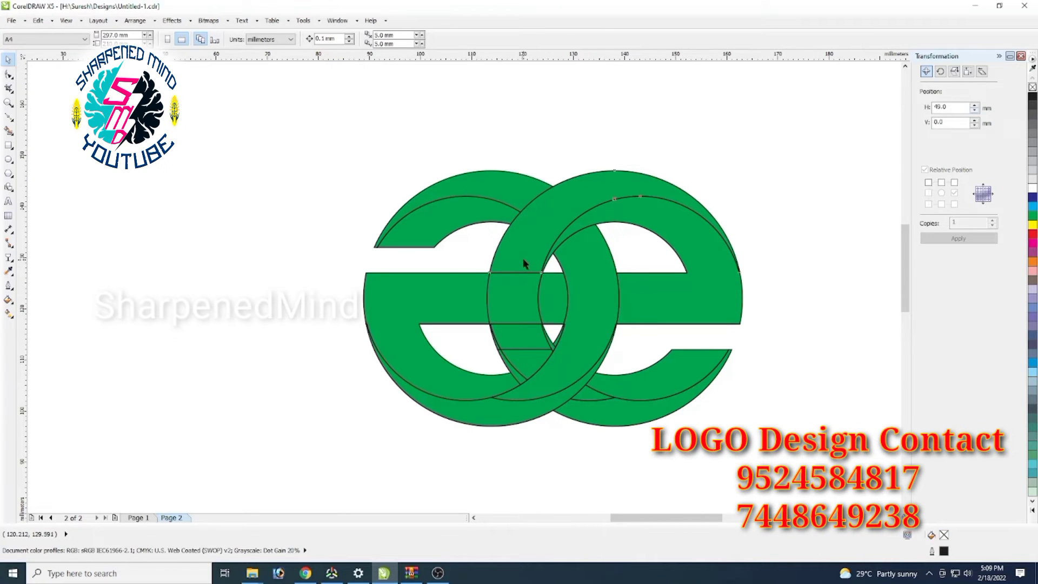
pyautogui.keyDown('shift'); pyautogui.click(510, 309); pyautogui.keyUp('shift')
pyautogui.keyDown('shift'); pyautogui.click(515, 333); pyautogui.keyUp('shift')
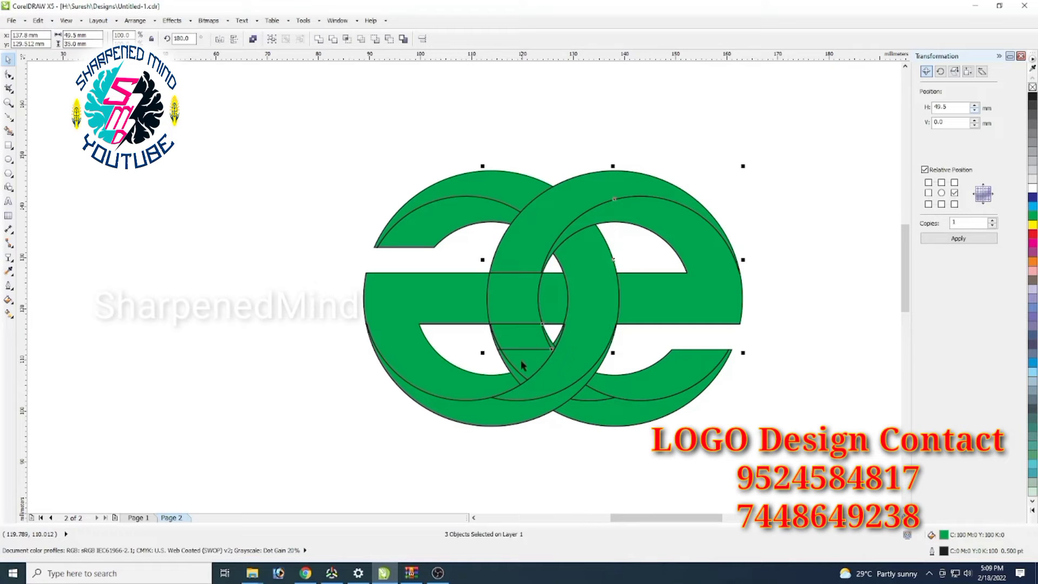
pyautogui.click(319, 39)
pyautogui.click(809, 391)
# Try removing the outline from the upright e's welded band, and restore it.
pyautogui.scroll(2, 602, 422)
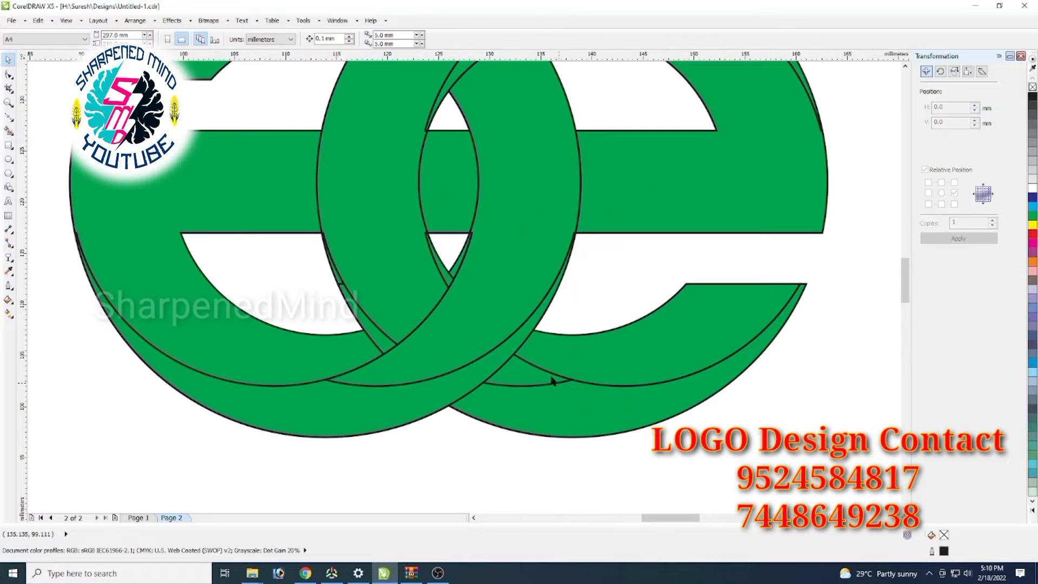
pyautogui.click(528, 373)
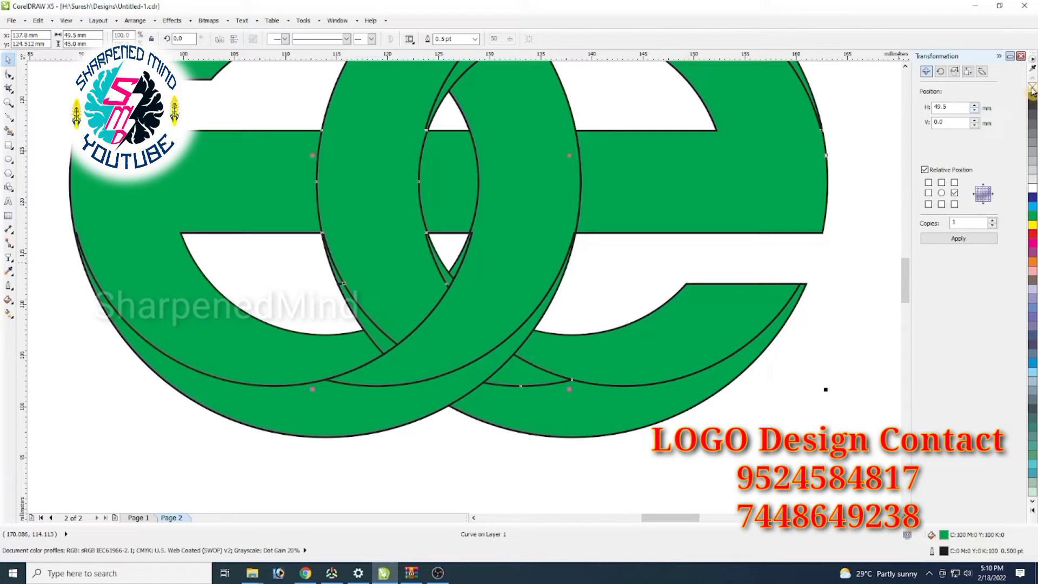
pyautogui.scroll(-2, 603, 437)
pyautogui.click(777, 411)
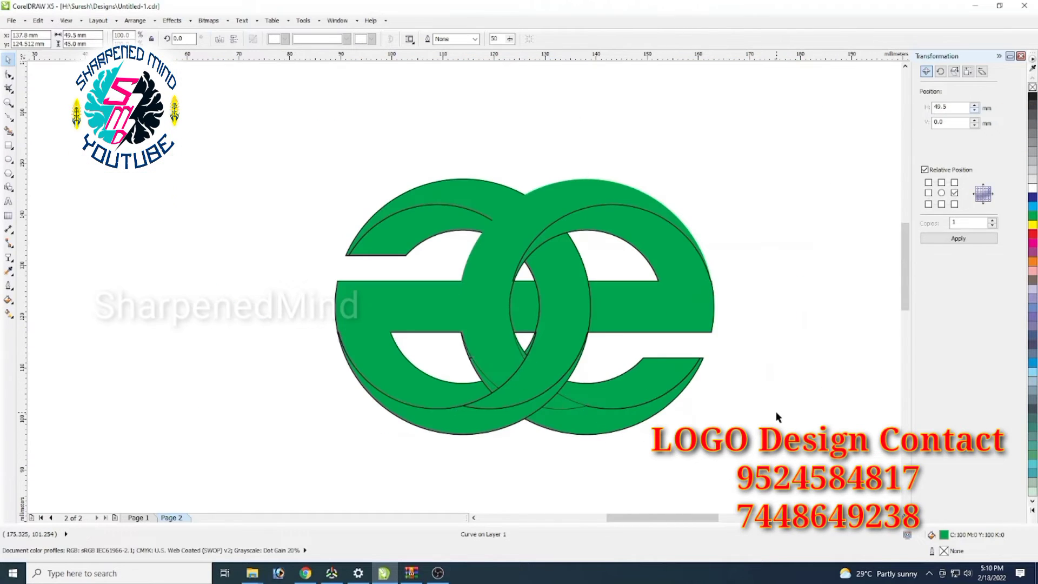
pyautogui.scroll(2, 578, 355)
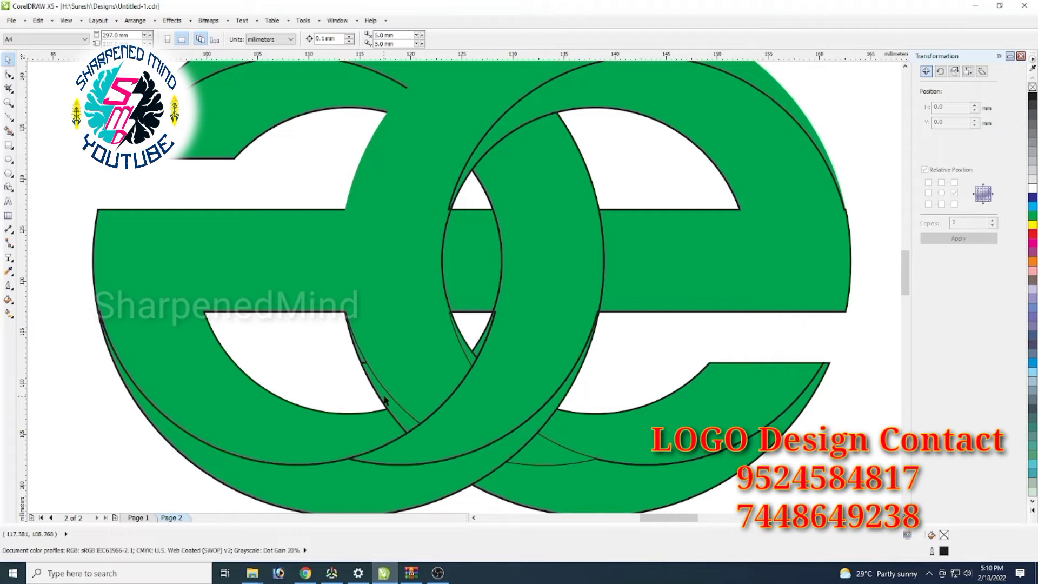
pyautogui.scroll(2, 384, 400)
pyautogui.click(409, 428)
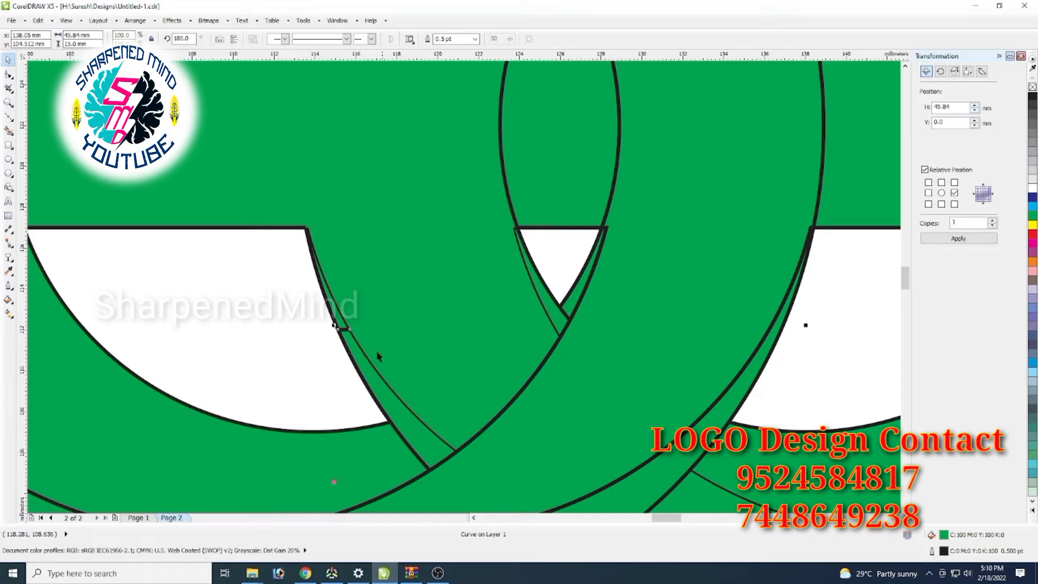
pyautogui.click(356, 271)
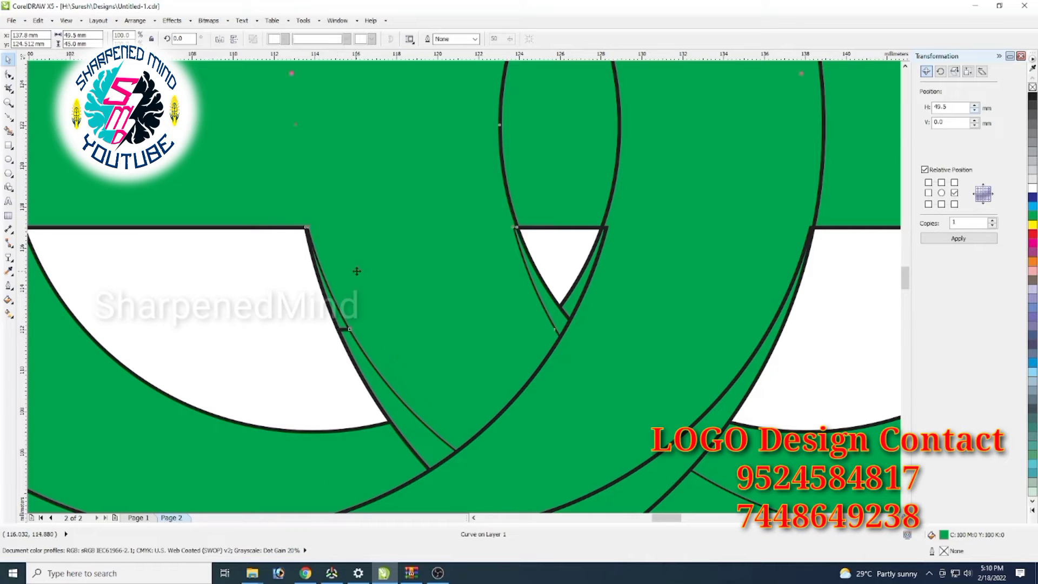
pyautogui.hotkey('shift', 'pageup')
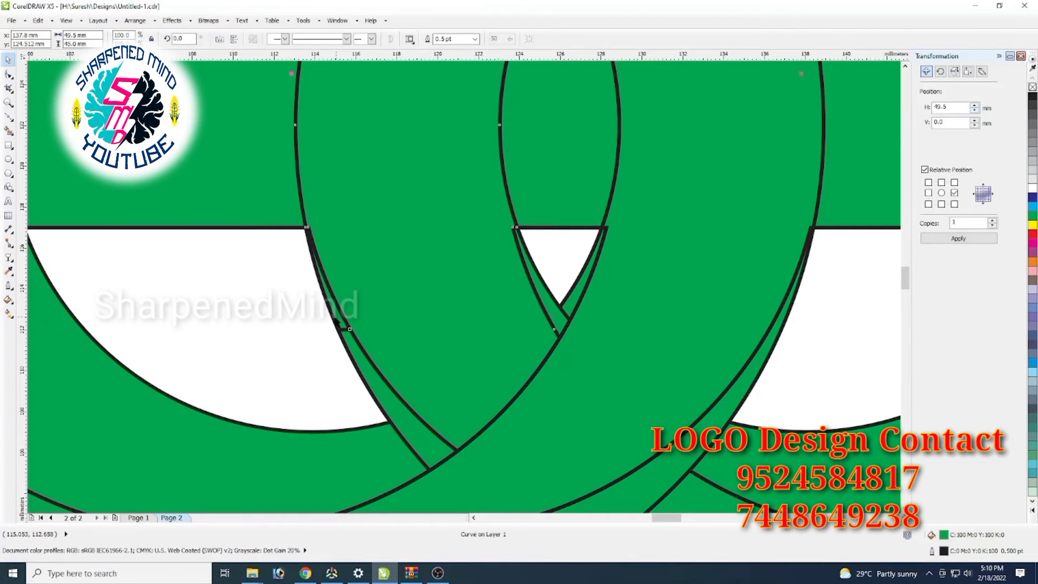
# Try welding the band with the slivers beside the lower openings, and undo the weld.
pyautogui.keyDown('shift'); pyautogui.click(412, 315); pyautogui.keyUp('shift')
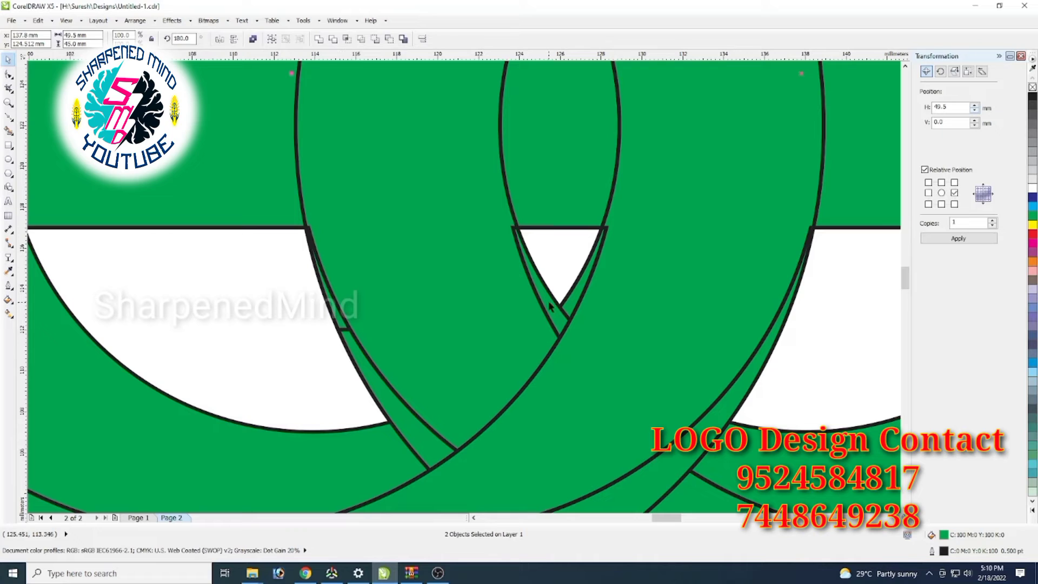
pyautogui.click(319, 40)
pyautogui.scroll(-2, 495, 378)
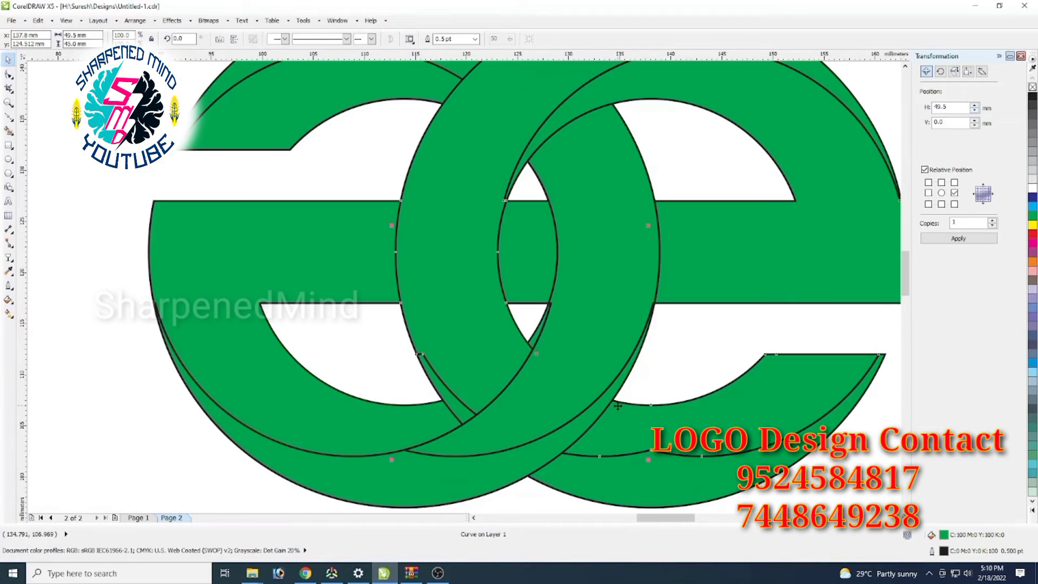
pyautogui.hotkey('ctrl', 'z')
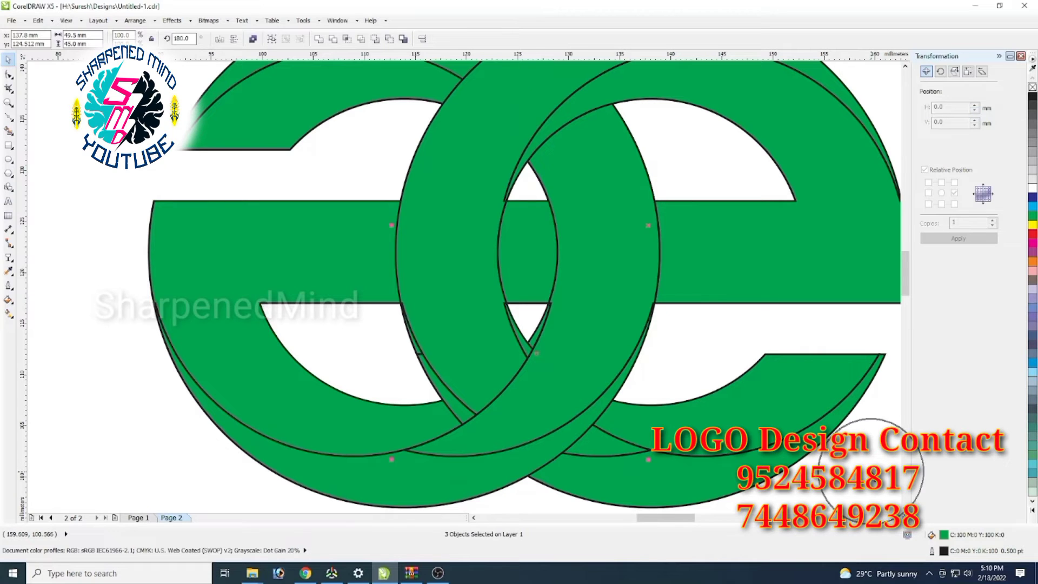
pyautogui.hotkey('ctrl', 'shift', 'z')
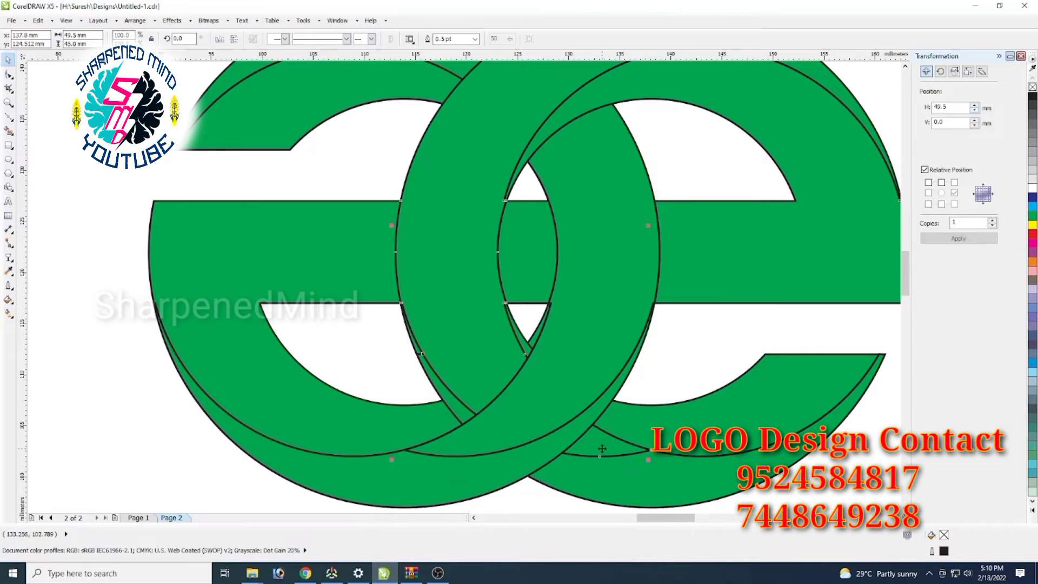
# Weld the two thin pieces along the band's lower-left outer edge onto the band.
pyautogui.scroll(2, 414, 350)
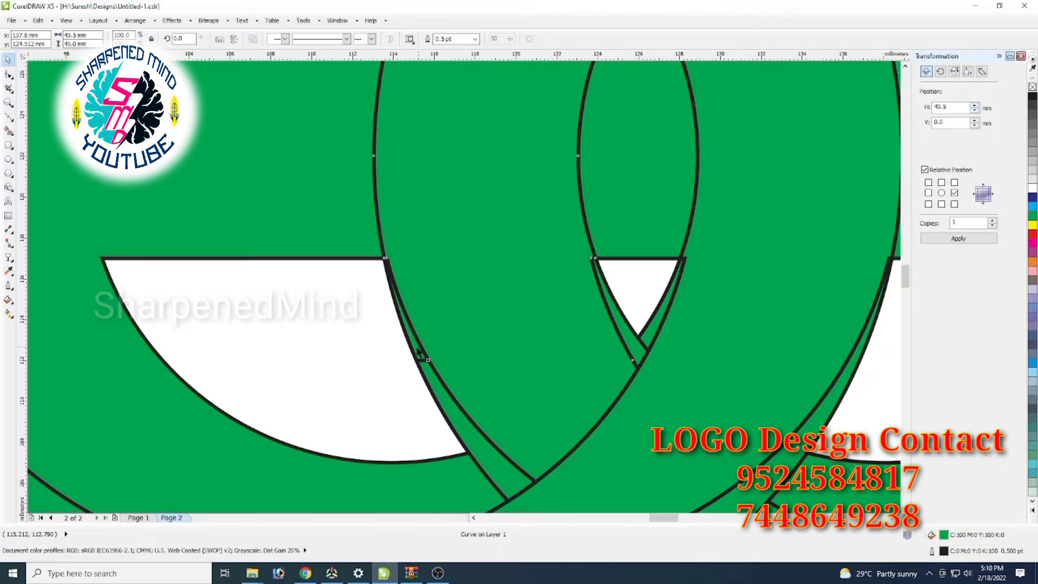
pyautogui.keyDown('shift'); pyautogui.click(464, 440); pyautogui.keyUp('shift')
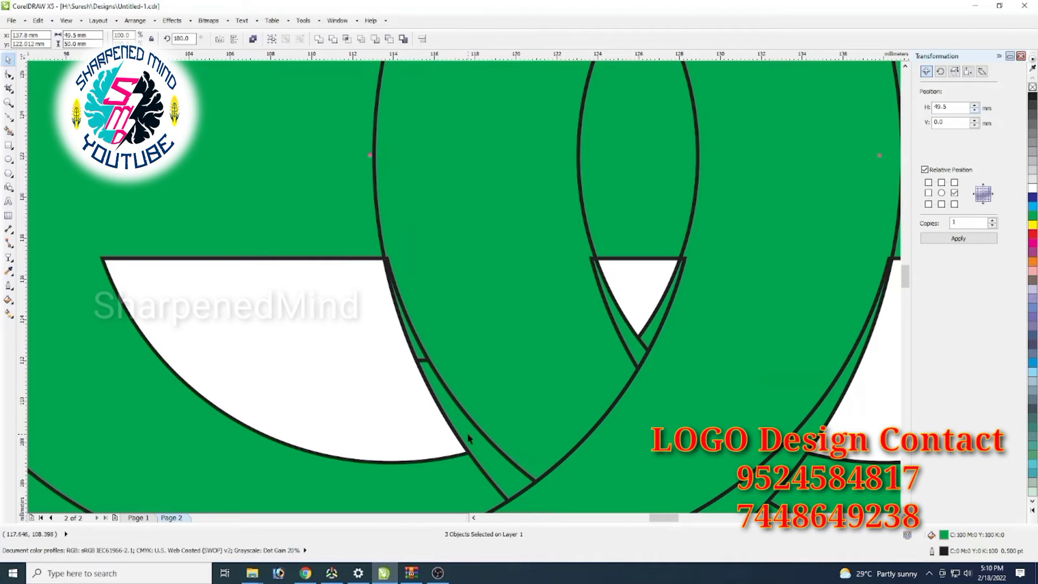
pyautogui.click(319, 40)
pyautogui.scroll(-3, 777, 494)
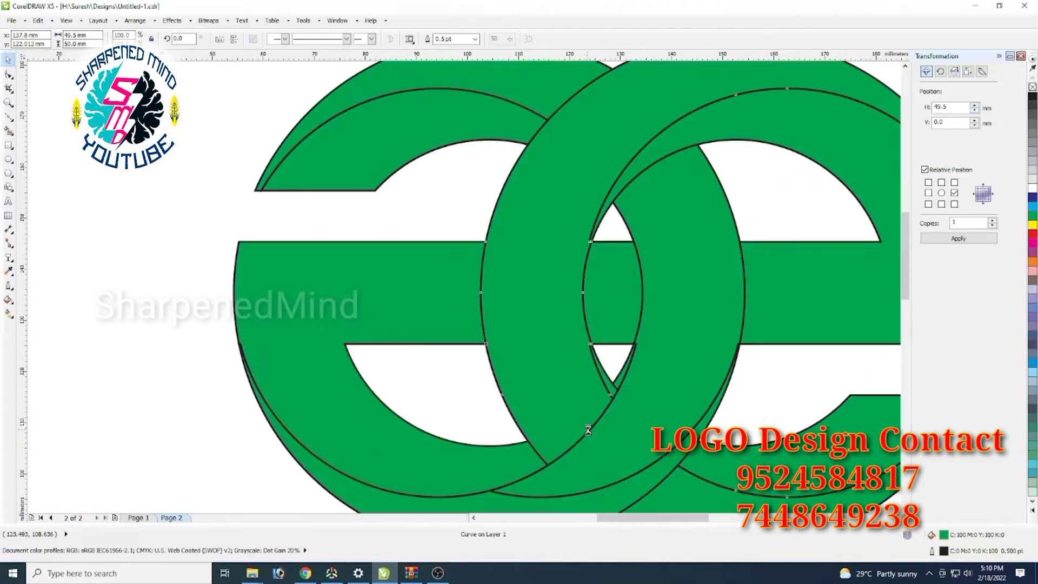
pyautogui.click(802, 497)
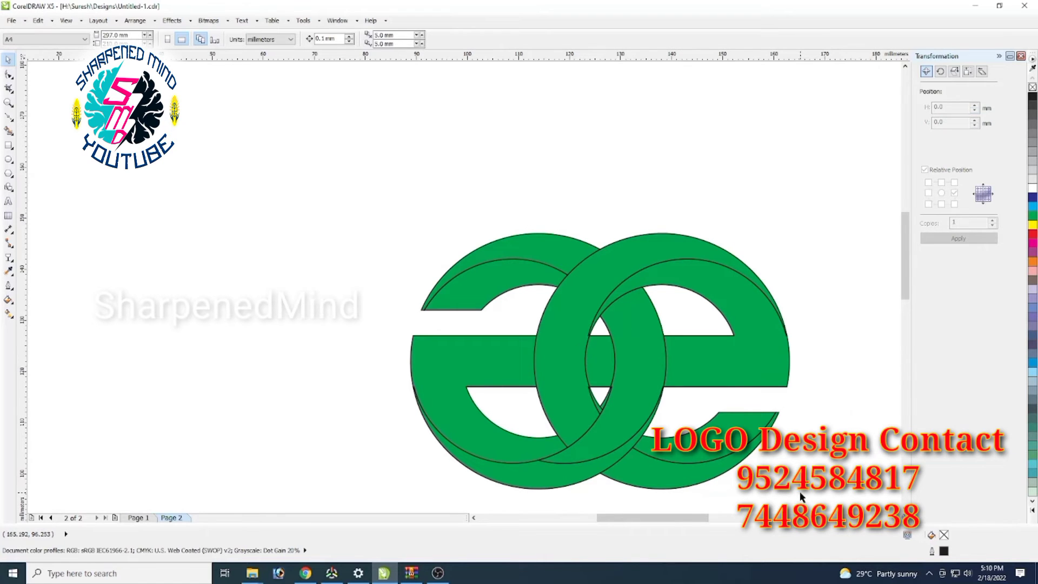
# Apply a horizontal linear fountain fill across the upright e's bar and inner arc, running from the band to the right edge.
pyautogui.scroll(2, 803, 490)
pyautogui.scroll(-2, 605, 497)
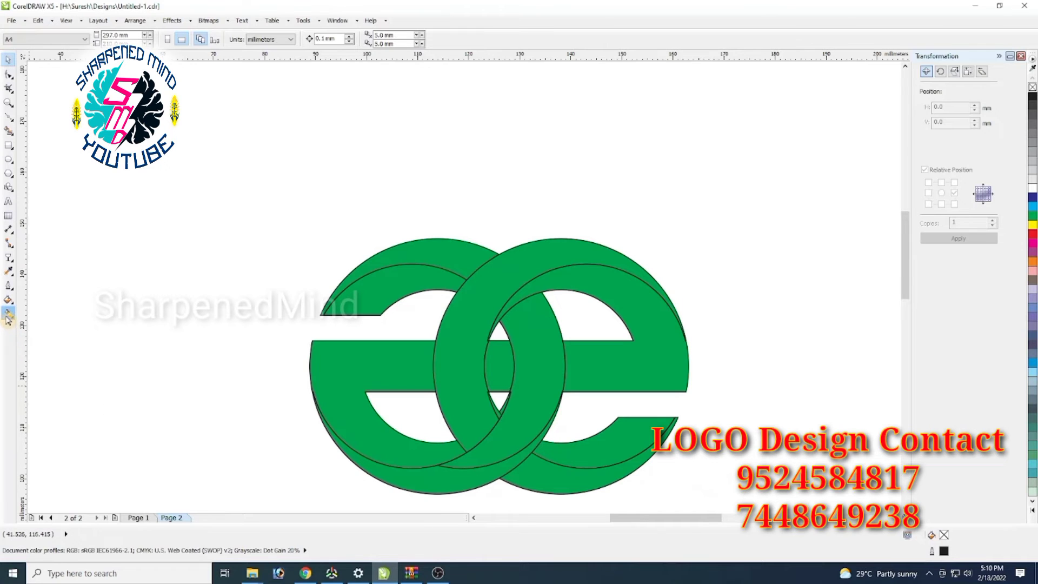
pyautogui.scroll(-3, 711, 399)
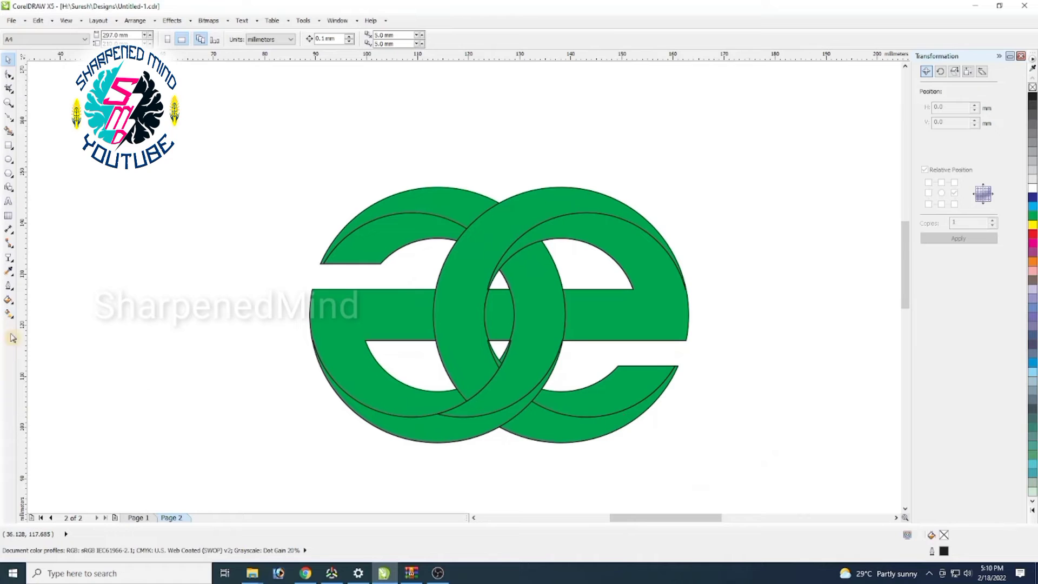
pyautogui.click(9, 313)
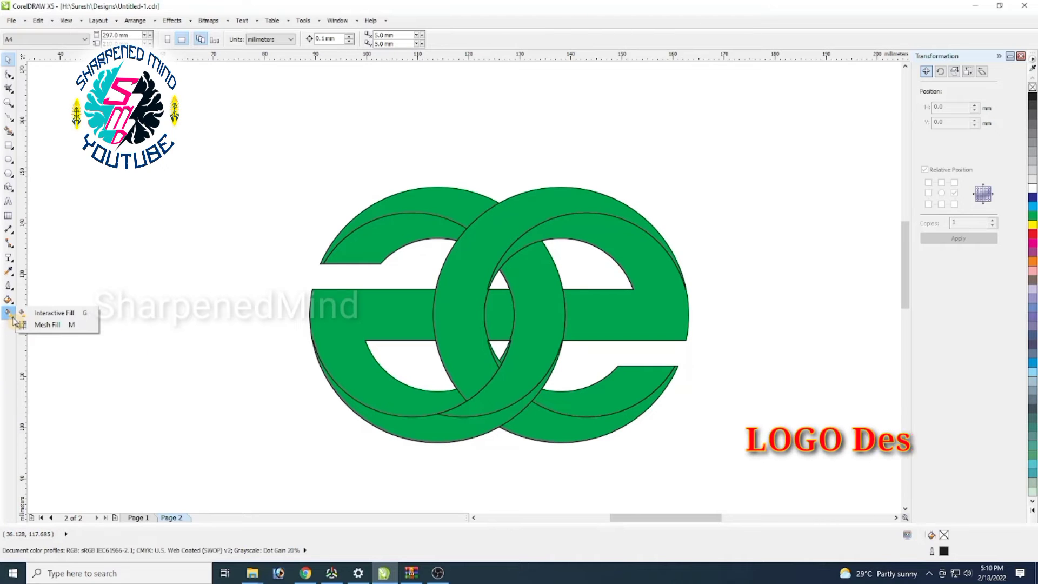
pyautogui.click(45, 315)
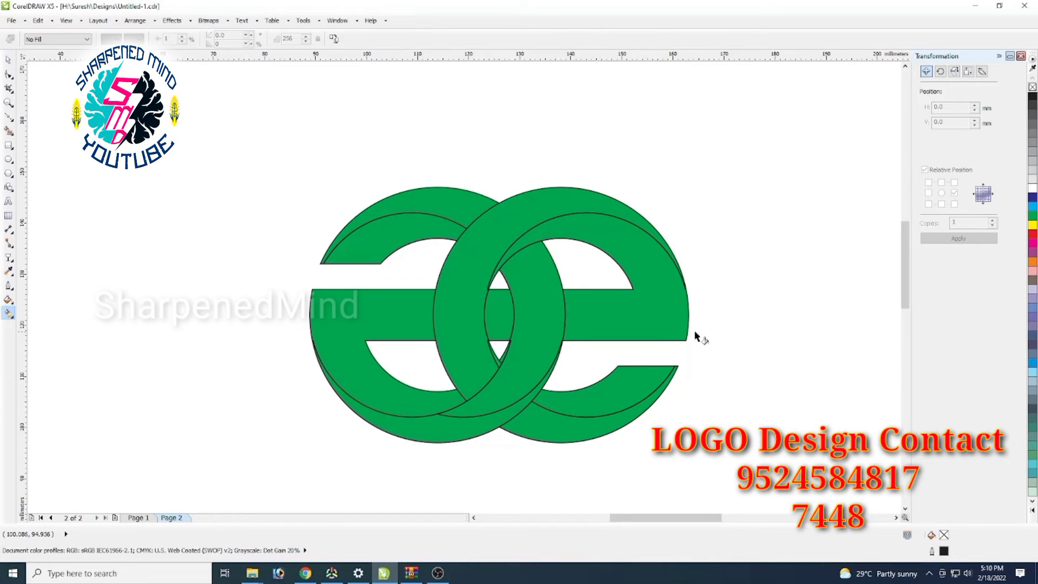
pyautogui.click(587, 324)
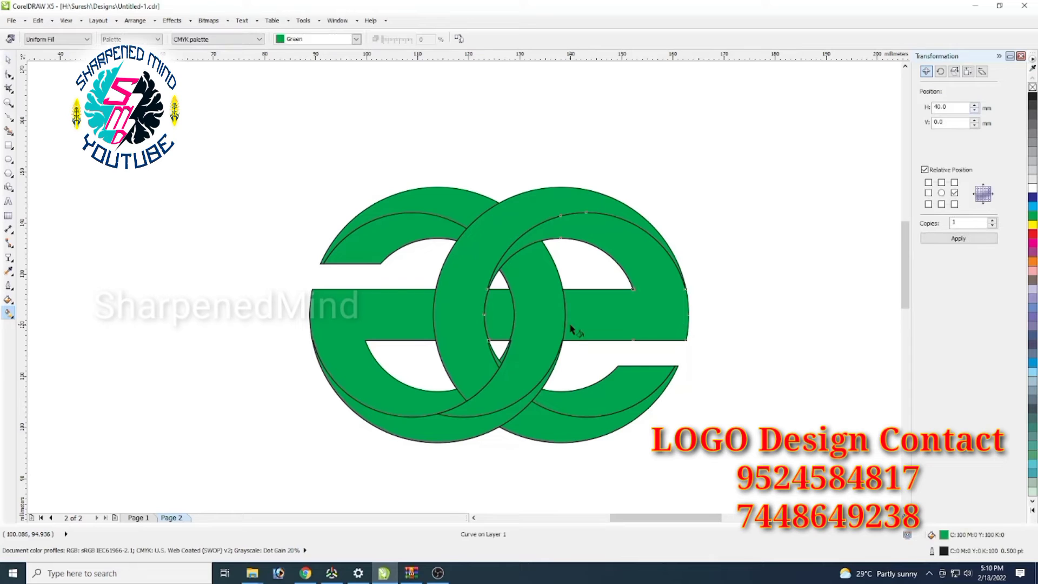
pyautogui.moveTo(569, 324); pyautogui.dragTo(684, 324)
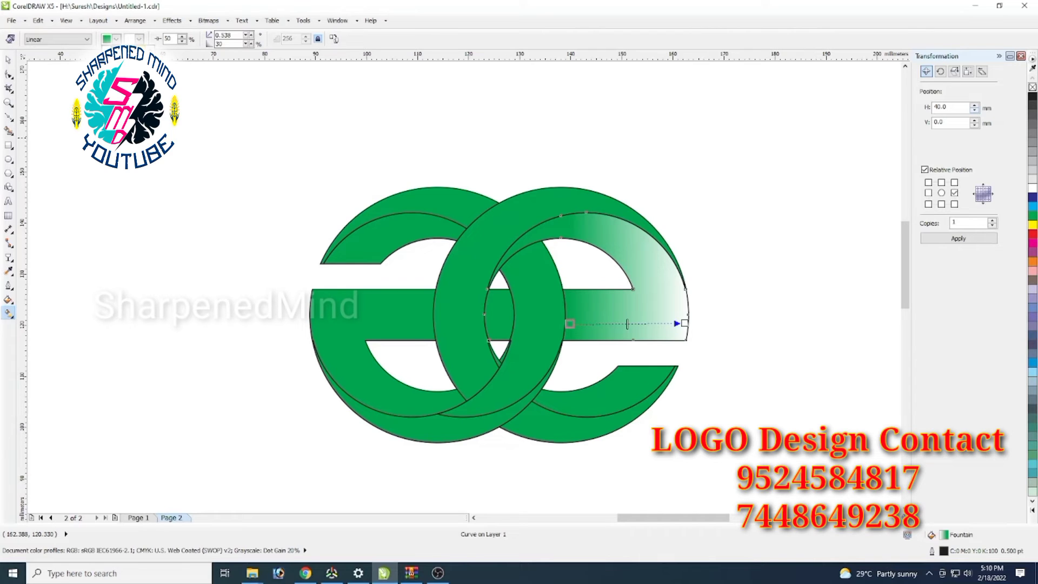
# Set the gradient's start color to a dark navy CMYK mix with C 100, M 100 and Y 0.
pyautogui.click(129, 129)
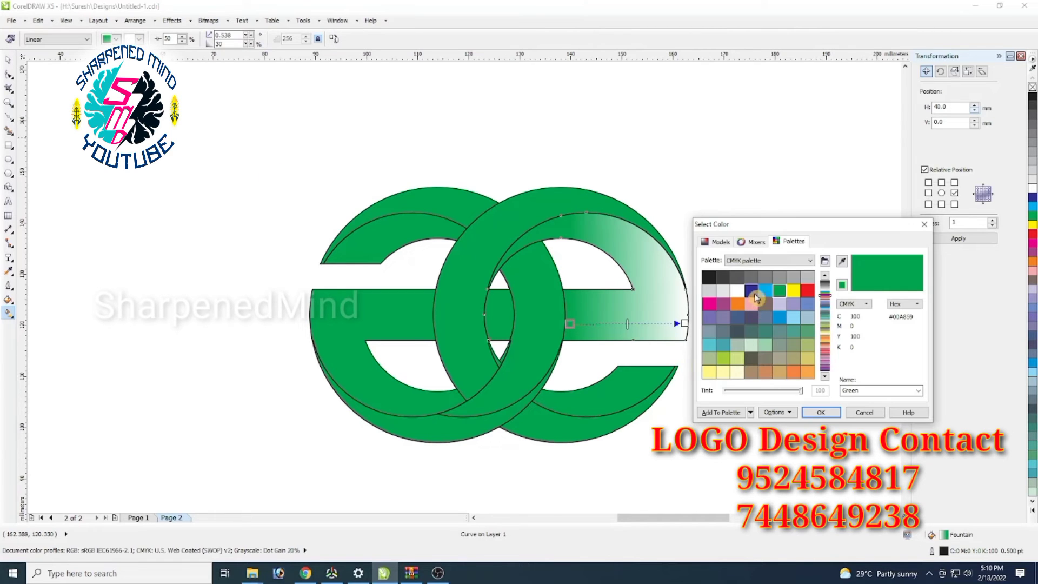
pyautogui.click(717, 241)
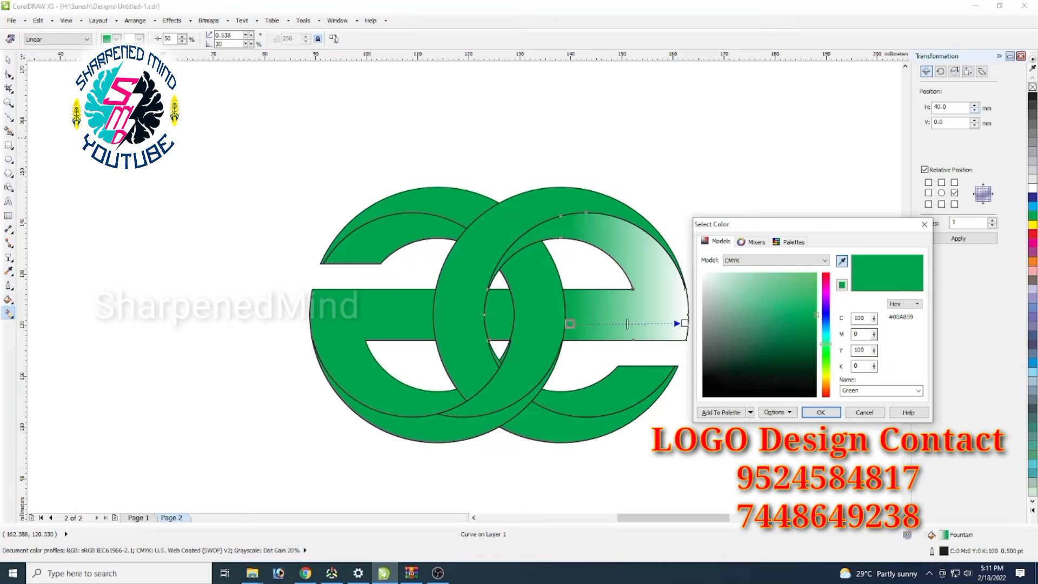
pyautogui.moveTo(862, 334); pyautogui.dragTo(758, 358)
pyautogui.write('100')
pyautogui.press('Tab')
pyautogui.write('0')
pyautogui.press('Tab')
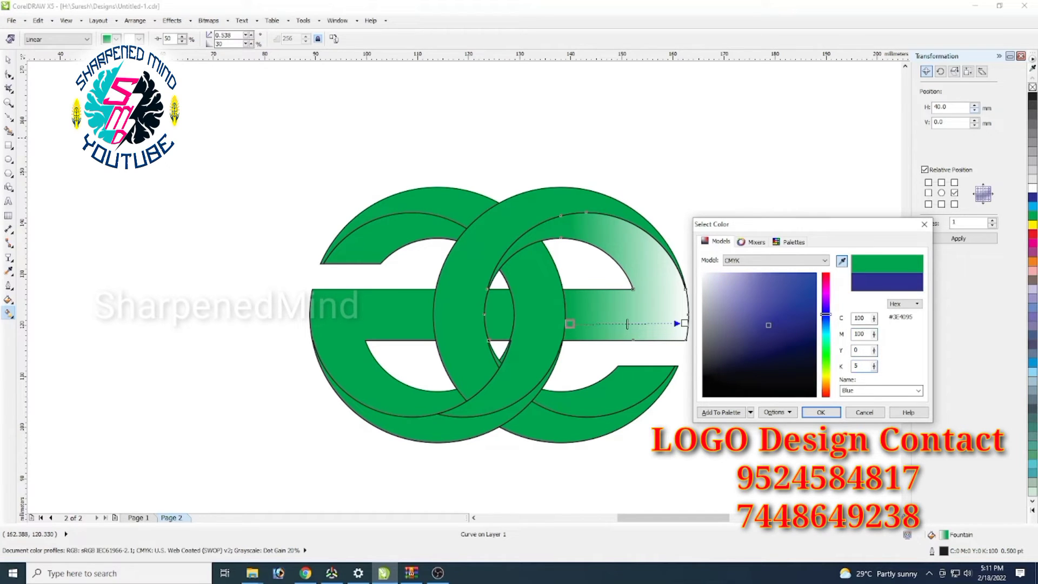
pyautogui.press('Return')
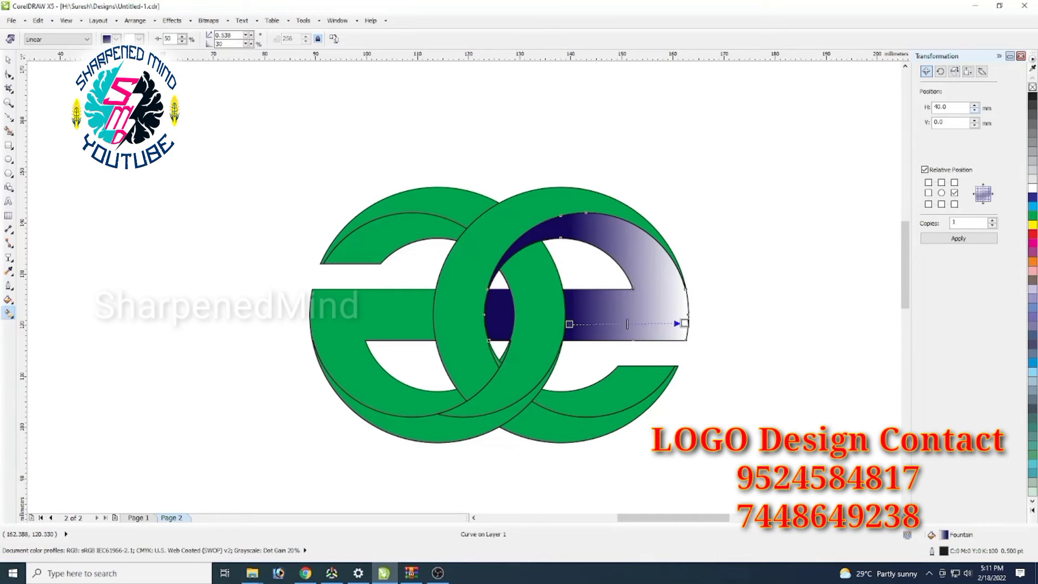
# Set the gradient's end color to cyan and select the filled bar-and-arc shape.
pyautogui.click(139, 39)
pyautogui.click(147, 50)
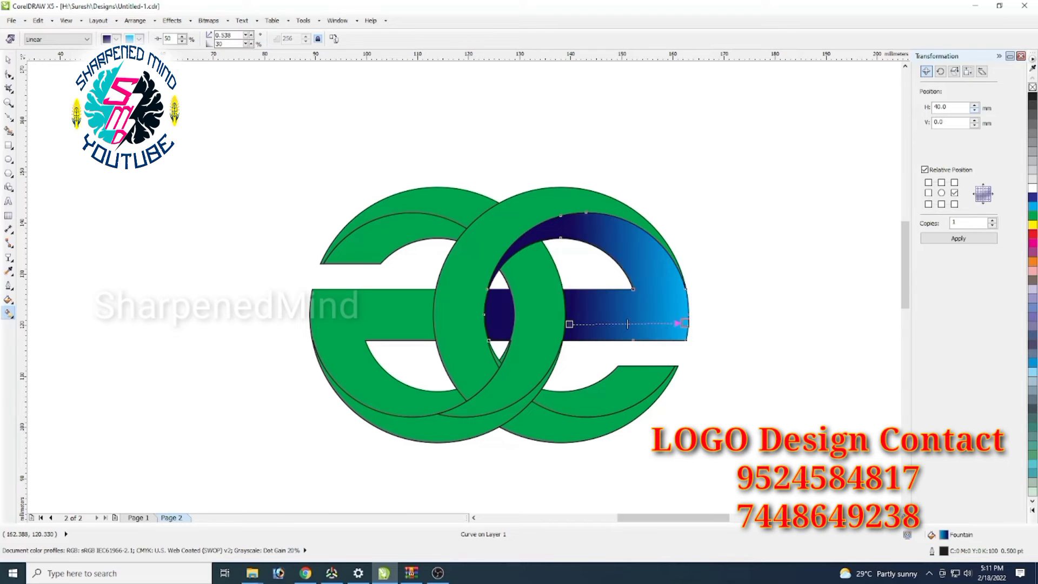
pyautogui.click(9, 58)
pyautogui.click(632, 327)
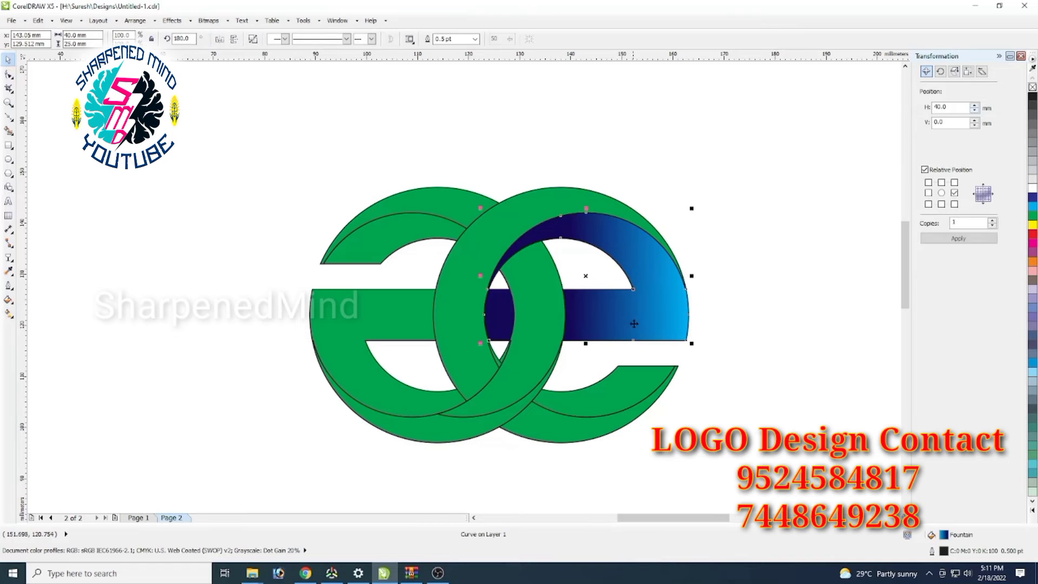
# Copy the navy-to-cyan gradient fill from the upright e's bar-and-arc shape onto all remaining green shapes of both letters.
pyautogui.click(9, 270)
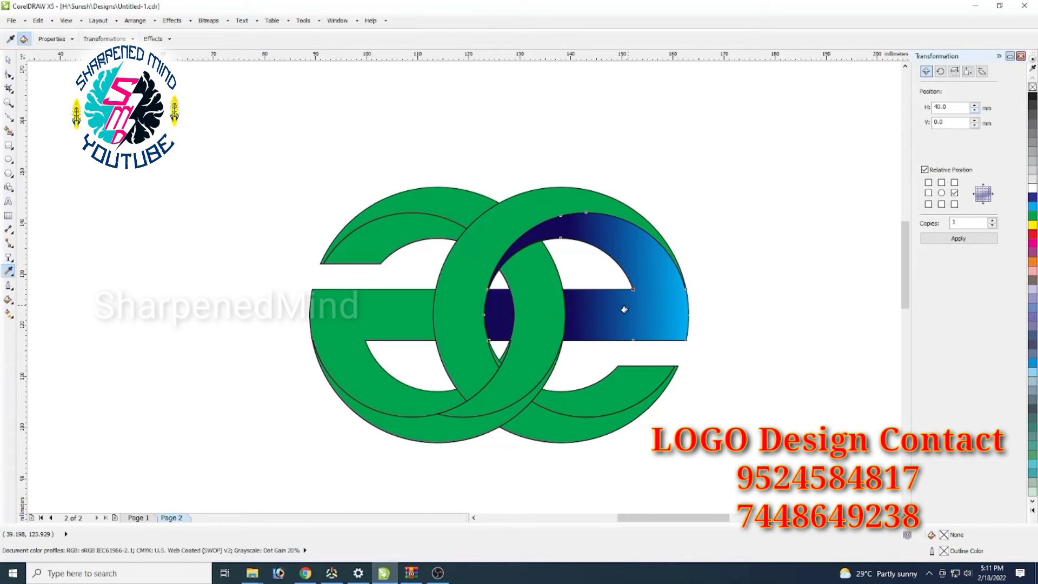
pyautogui.click(622, 405)
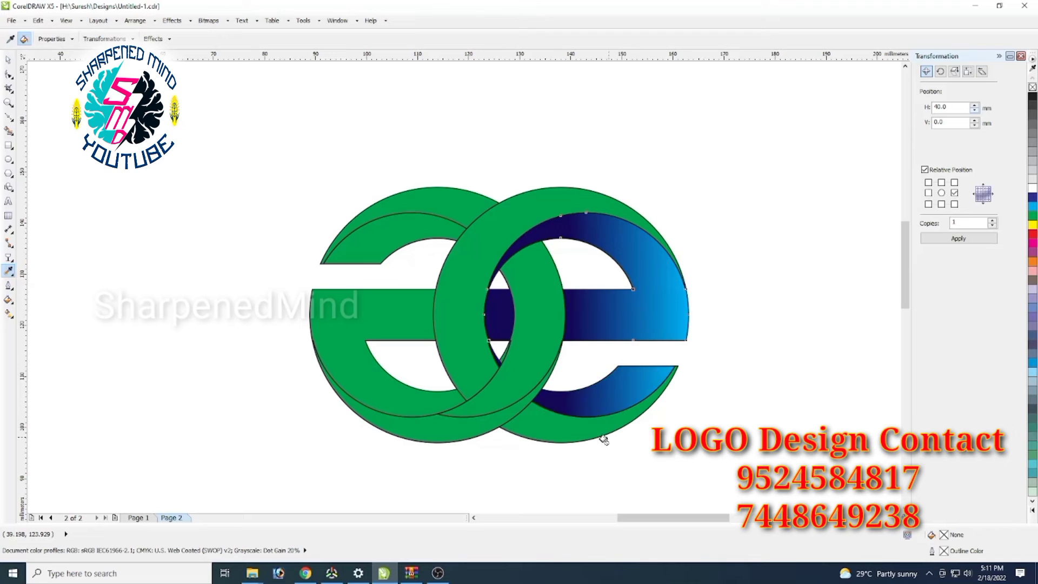
pyautogui.click(557, 432)
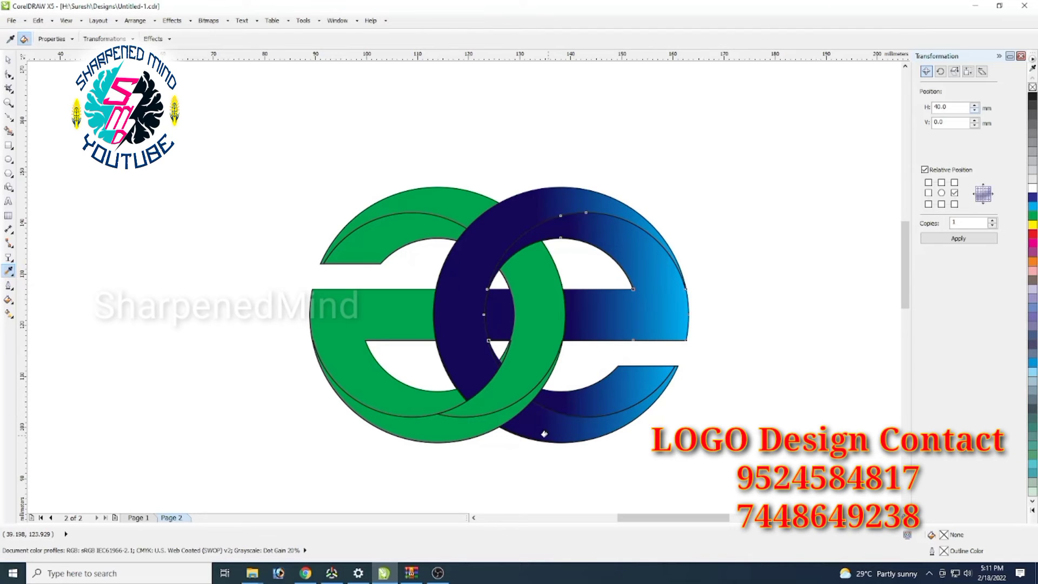
pyautogui.click(385, 402)
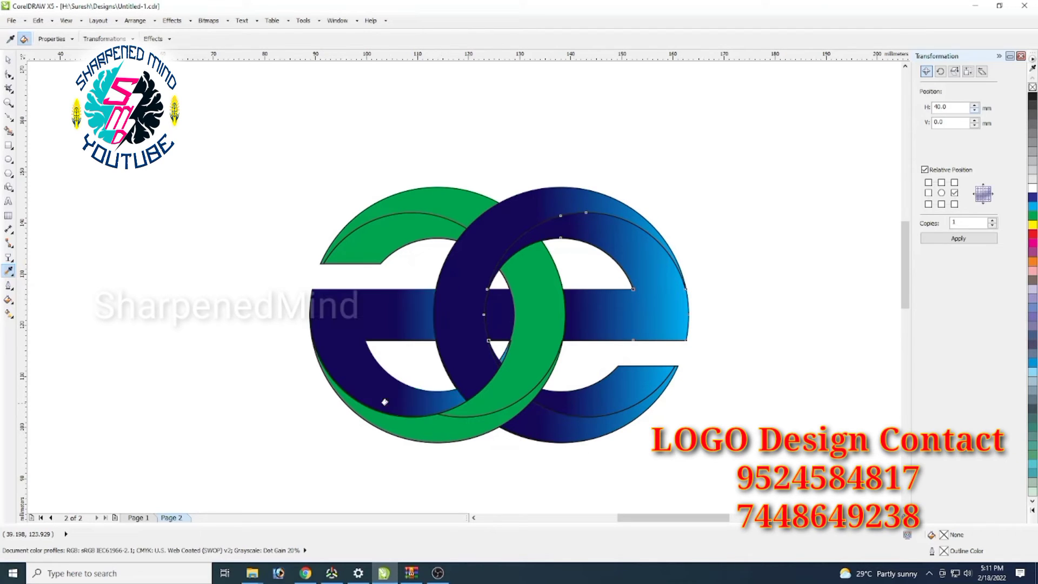
pyautogui.click(503, 404)
pyautogui.click(462, 432)
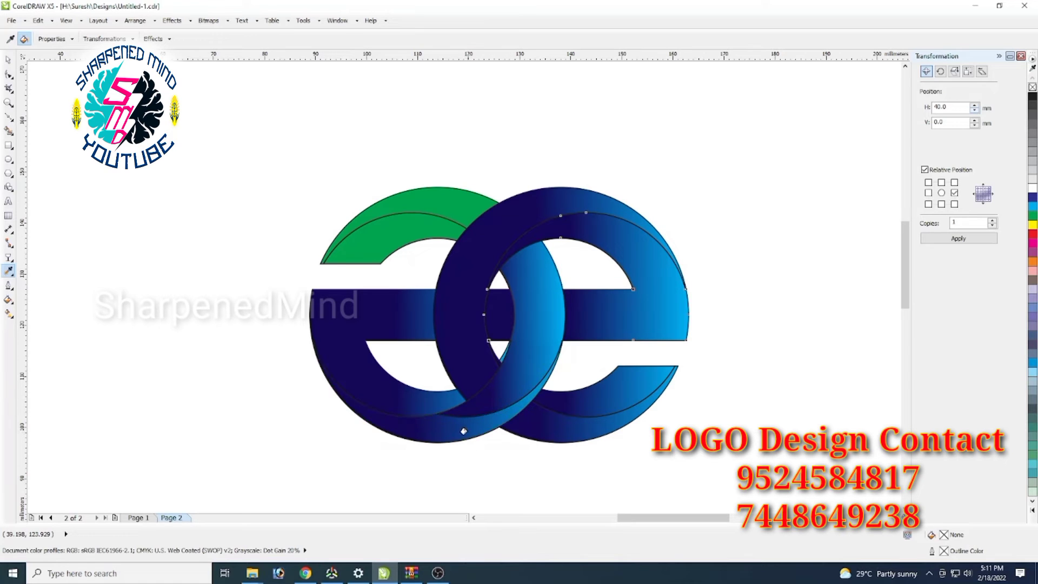
pyautogui.click(401, 238)
pyautogui.click(456, 209)
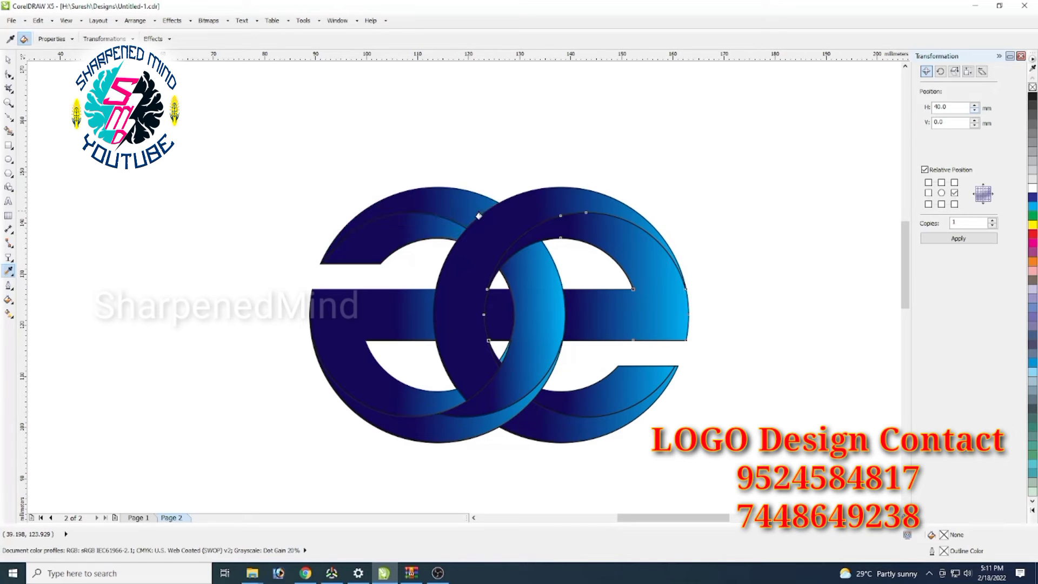
pyautogui.click(8, 59)
pyautogui.click(781, 420)
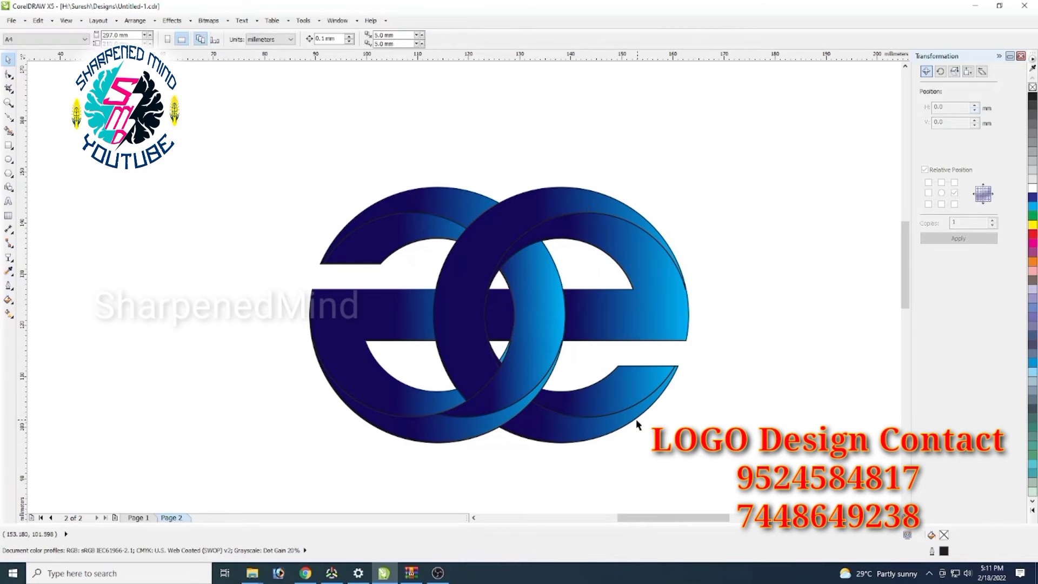
pyautogui.click(549, 434)
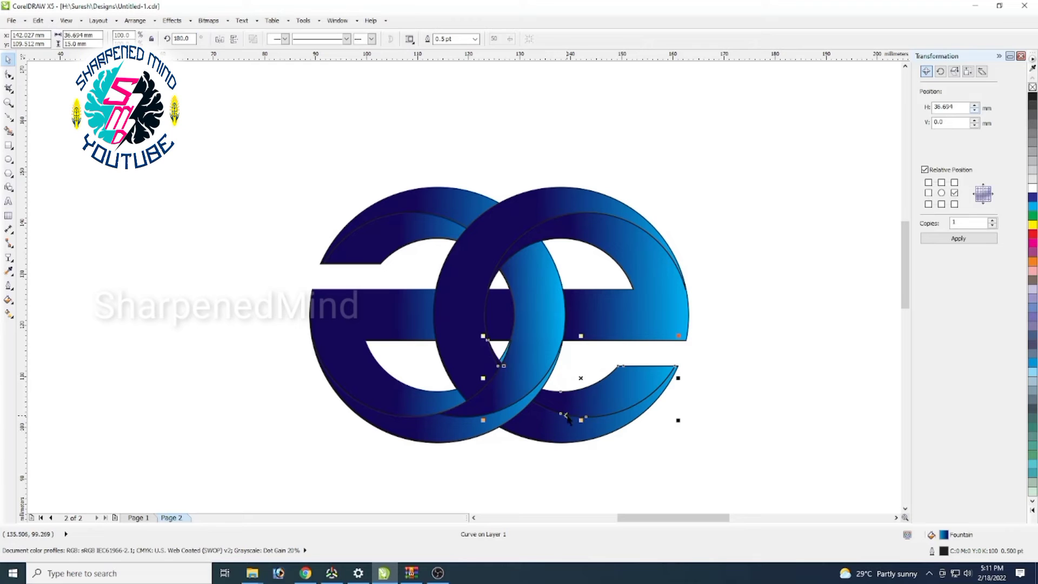
pyautogui.click(738, 430)
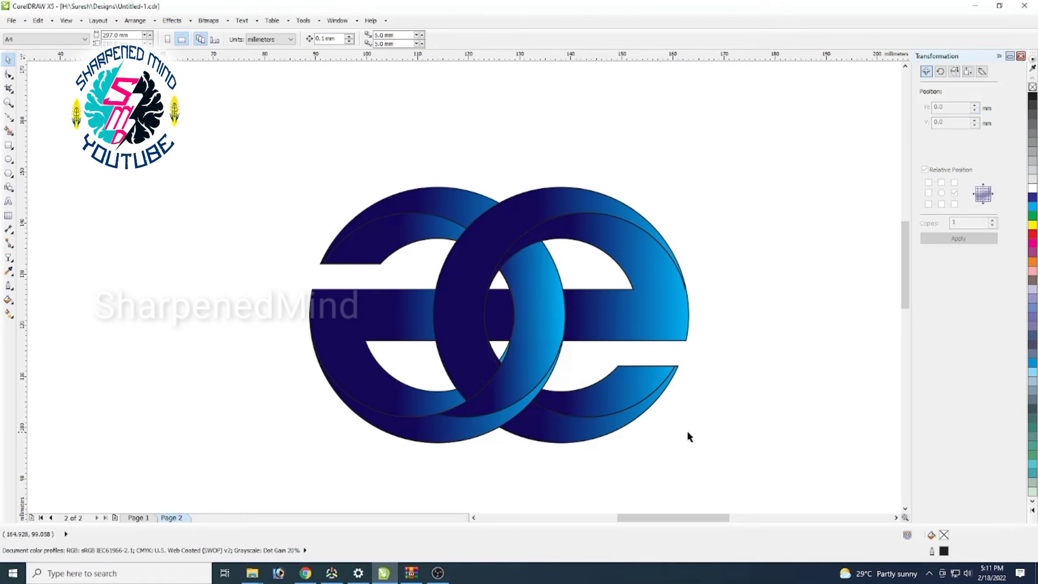
pyautogui.click(505, 320)
pyautogui.scroll(2, 523, 335)
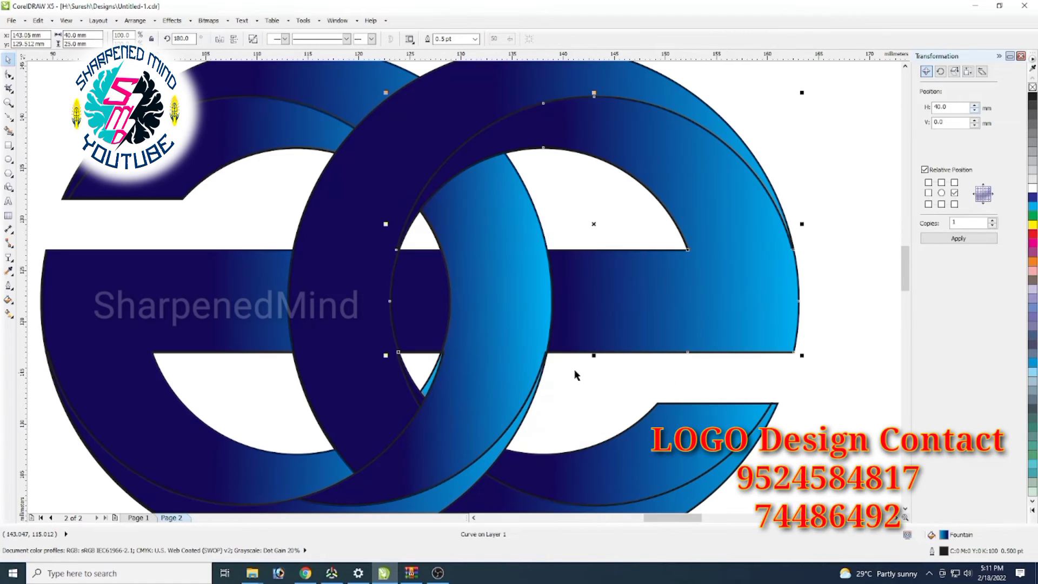
pyautogui.scroll(-2, 576, 374)
# Remove the outlines from all shapes of the logo.
pyautogui.click(780, 411)
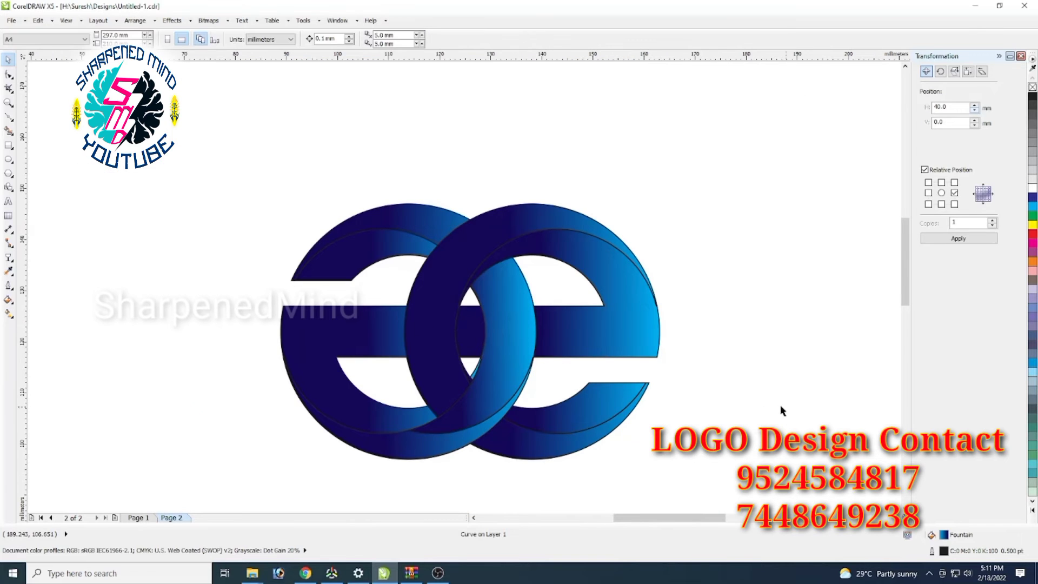
pyautogui.moveTo(219, 165); pyautogui.dragTo(805, 499)
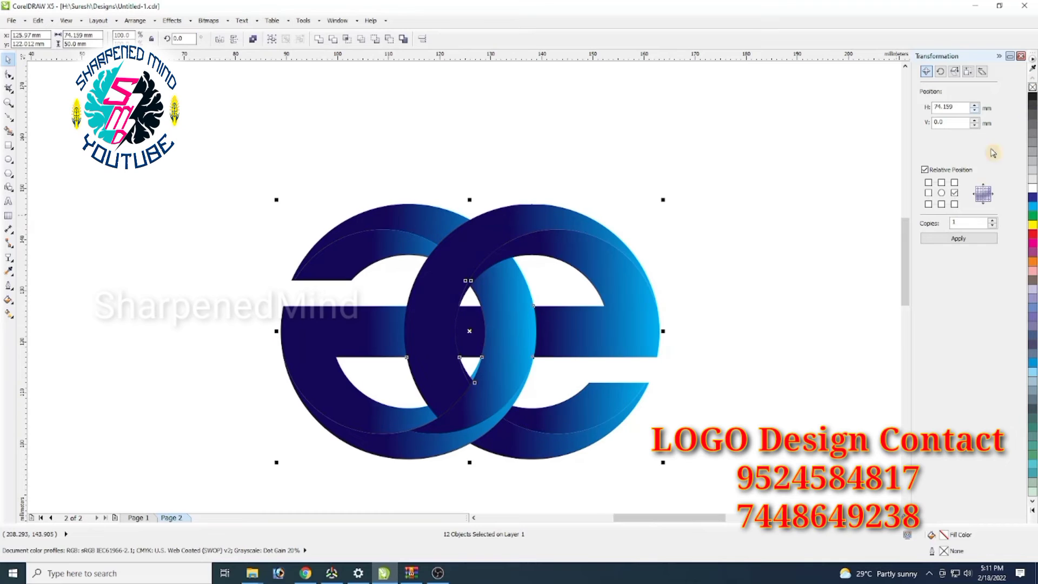
pyautogui.click(770, 412)
pyautogui.scroll(2, 609, 395)
pyautogui.click(633, 293)
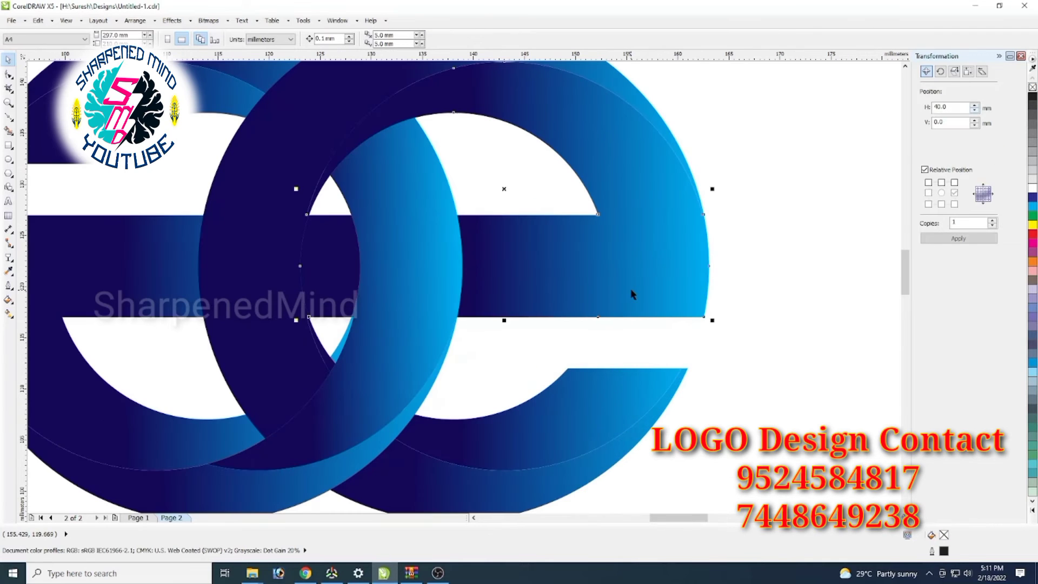
pyautogui.click(804, 420)
pyautogui.scroll(-2, 565, 446)
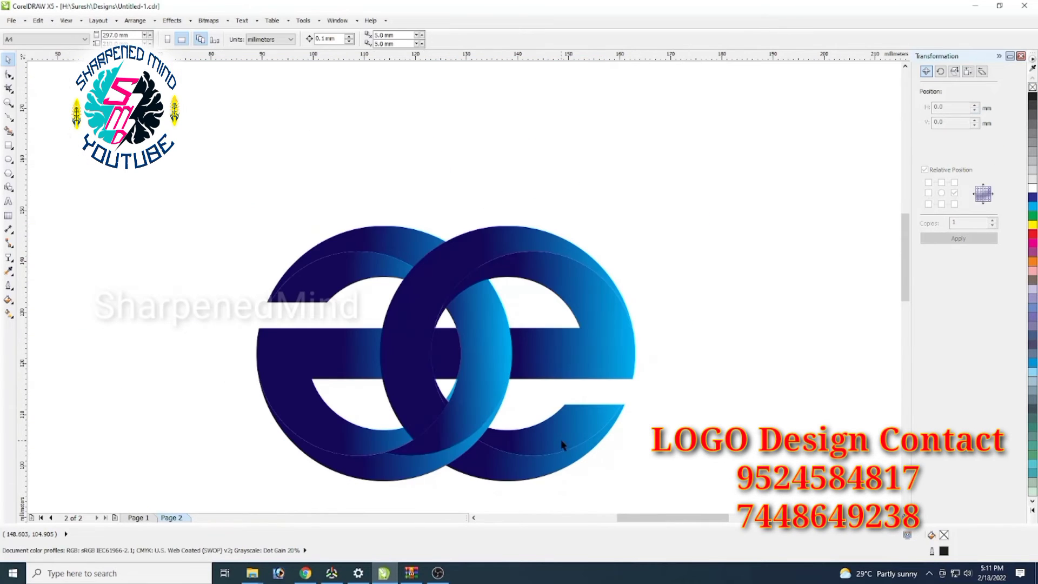
# Reverse the upright e's outer band gradient to 180 degrees, running from navy near its right edge to cyan at its left edge.
pyautogui.click(604, 356)
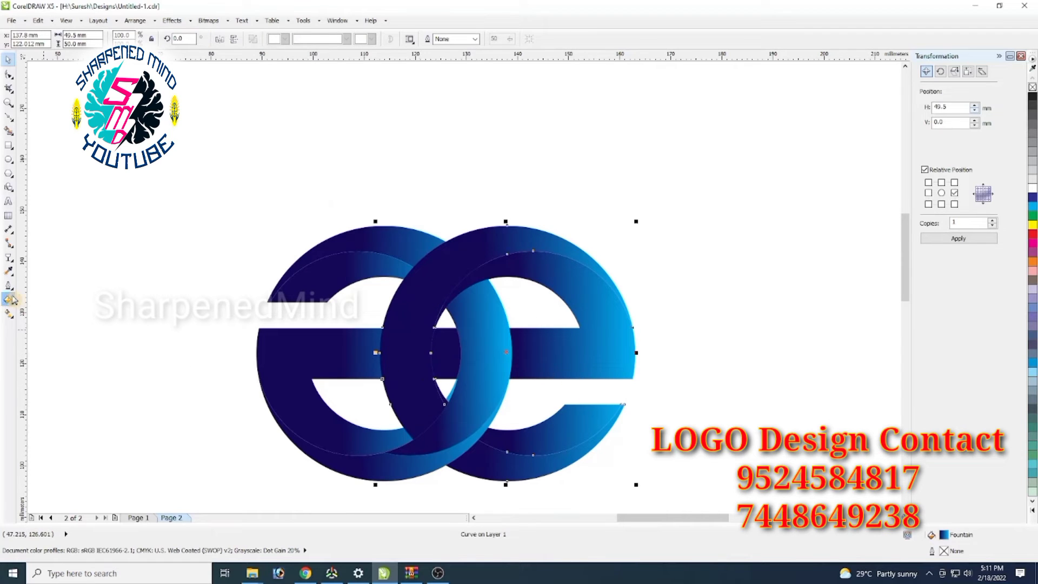
pyautogui.click(8, 313)
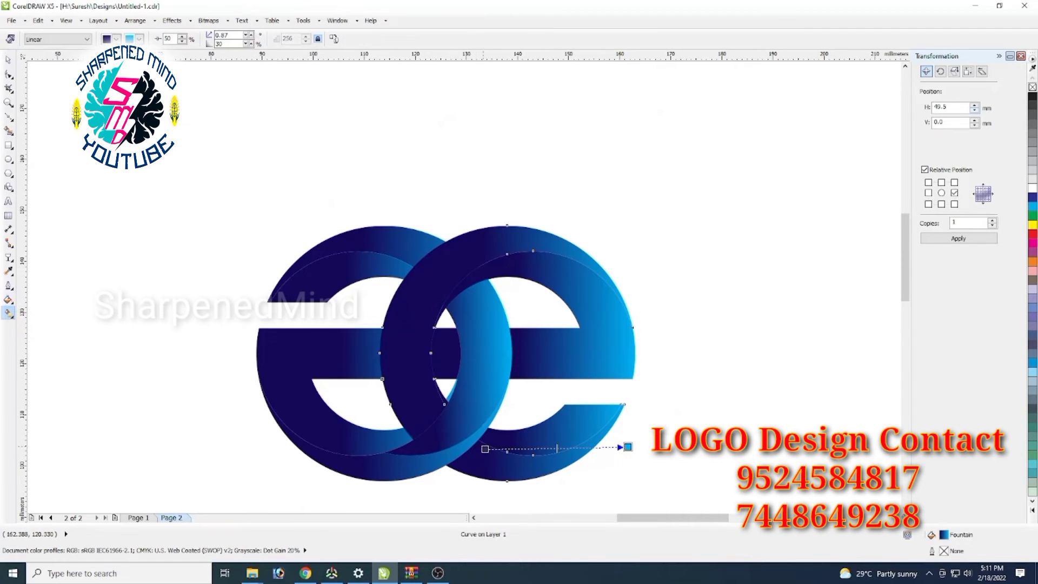
pyautogui.moveTo(485, 449); pyautogui.dragTo(638, 360)
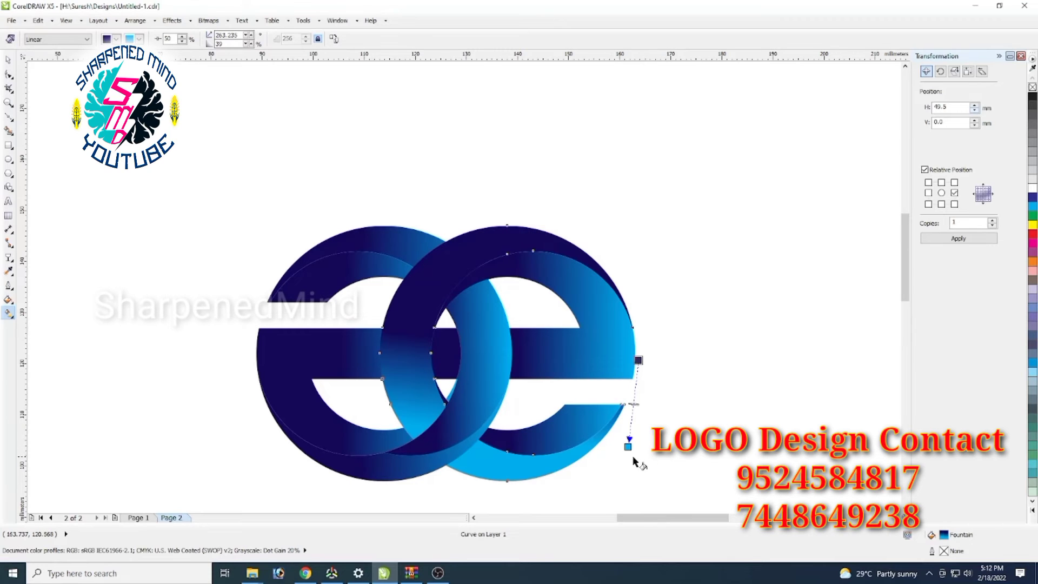
pyautogui.moveTo(628, 447); pyautogui.dragTo(383, 360)
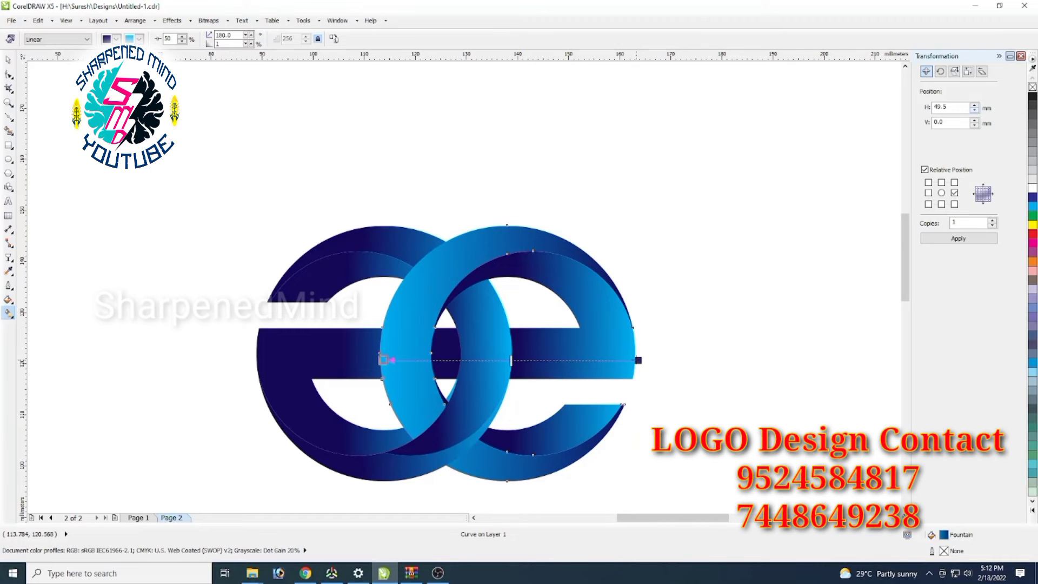
pyautogui.moveTo(638, 360); pyautogui.dragTo(622, 361)
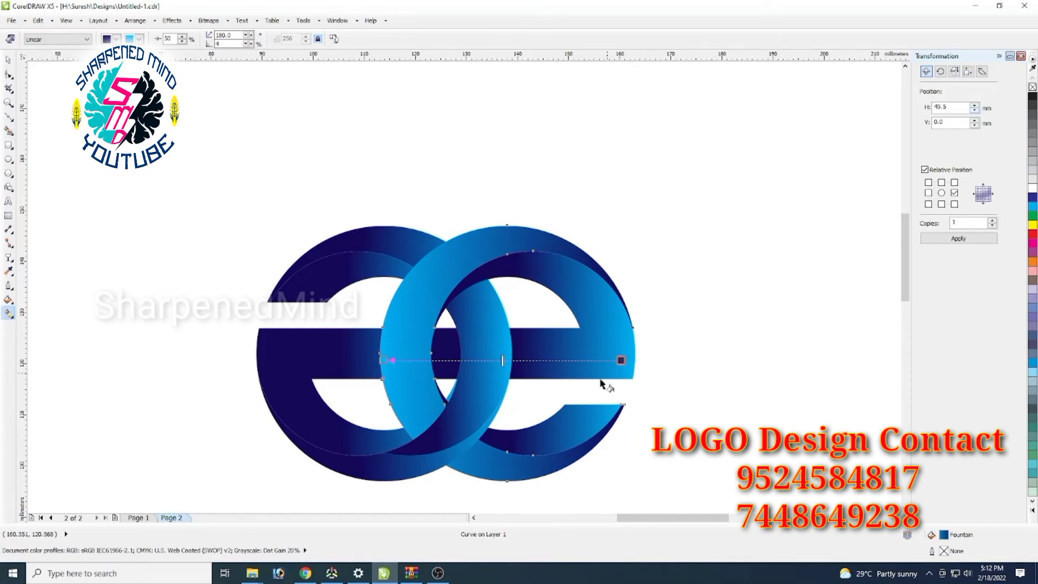
# Shift the gradient of the upright e's lower inner arc leftward and level it to 0 degrees, ending in cyan before the arc's tip.
pyautogui.click(553, 441)
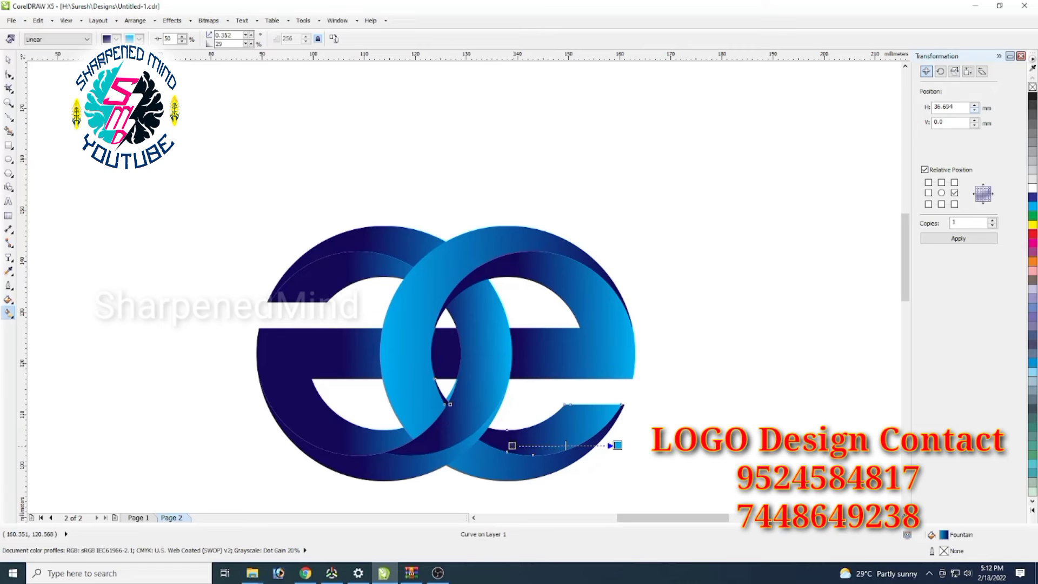
pyautogui.moveTo(512, 446); pyautogui.dragTo(444, 448)
pyautogui.moveTo(611, 445); pyautogui.dragTo(577, 449)
pyautogui.moveTo(445, 449); pyautogui.dragTo(476, 449)
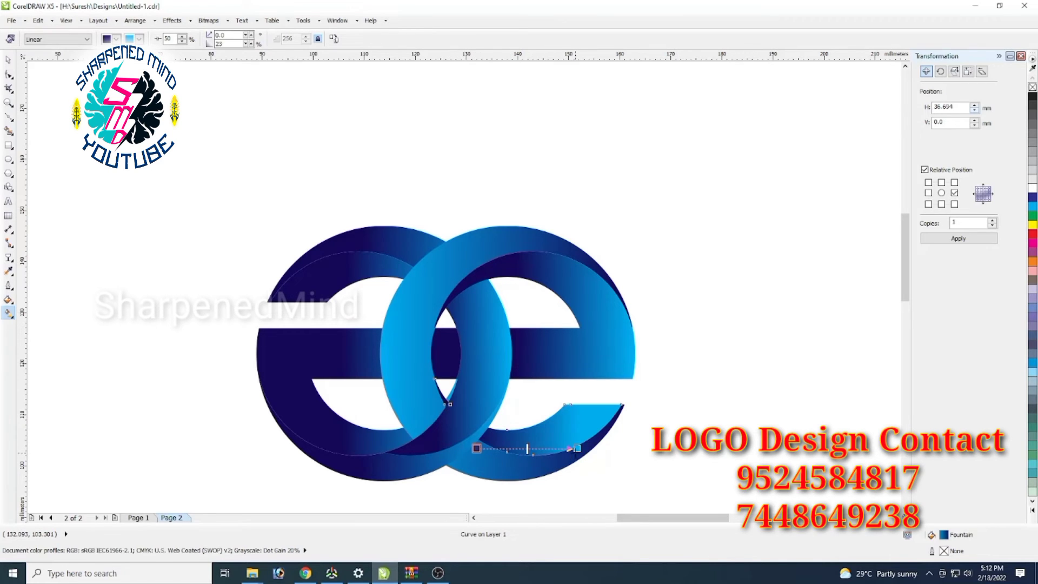
# Shift the gradient of the upright e's bar and inner arc leftward at 0 degrees, so cyan covers its right part.
pyautogui.click(532, 364)
pyautogui.moveTo(517, 363); pyautogui.dragTo(454, 362)
pyautogui.moveTo(636, 367); pyautogui.dragTo(565, 368)
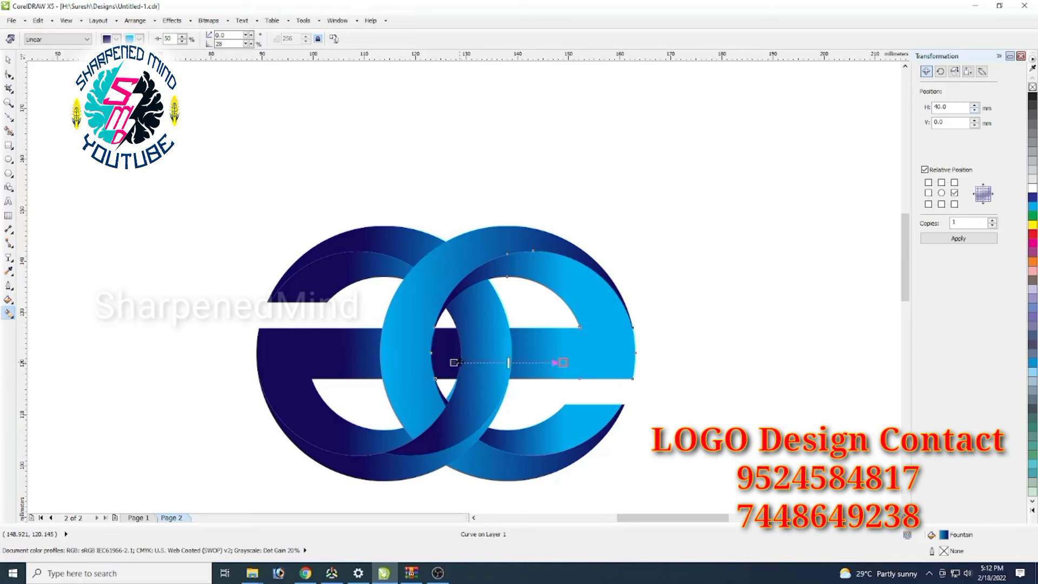
pyautogui.moveTo(455, 363)
pyautogui.mouseDown()
pyautogui.moveTo(496, 362)
pyautogui.moveTo(460, 344)
pyautogui.mouseUp()
pyautogui.moveTo(599, 362); pyautogui.dragTo(577, 354)
# Extend the navy end of the upright e's outer band gradient slightly past the letter's right edge.
pyautogui.click(560, 246)
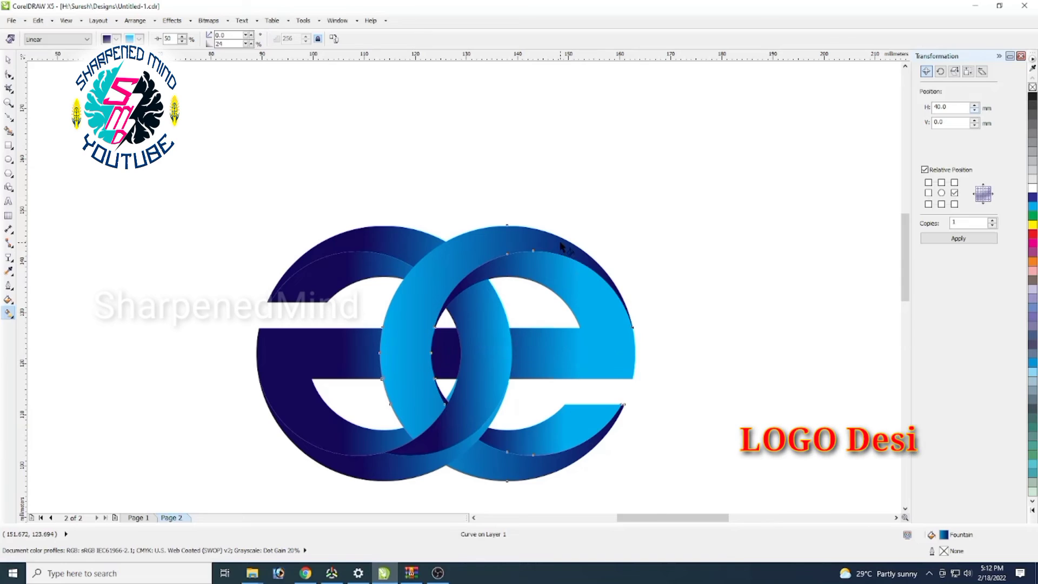
pyautogui.moveTo(622, 360); pyautogui.dragTo(647, 361)
pyautogui.click(711, 372)
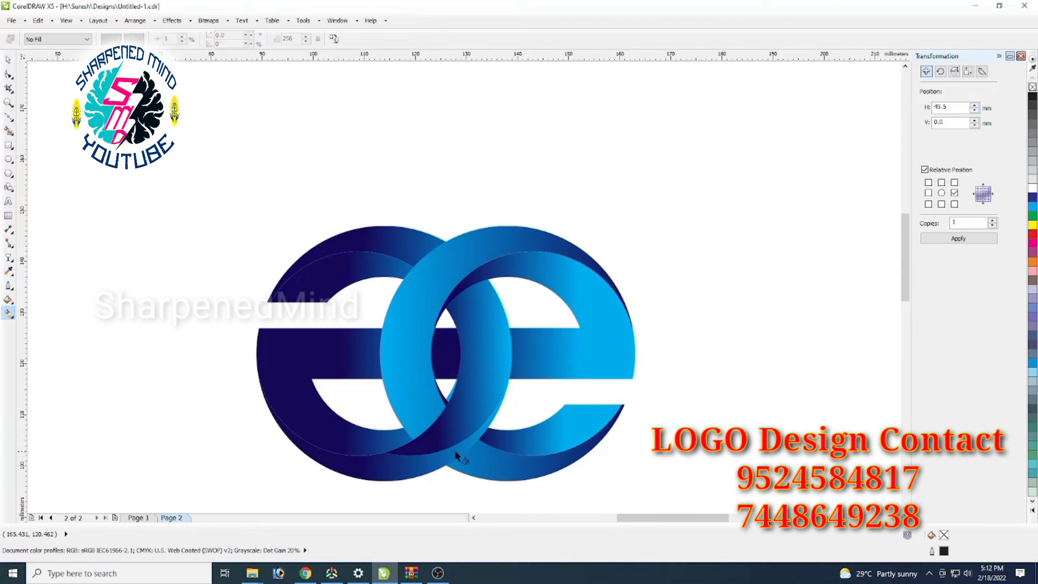
# Reverse the inverted e's bar-and-arc gradient to 180 degrees, running from navy inside the overlap to cyan past the letter's left edge.
pyautogui.click(294, 397)
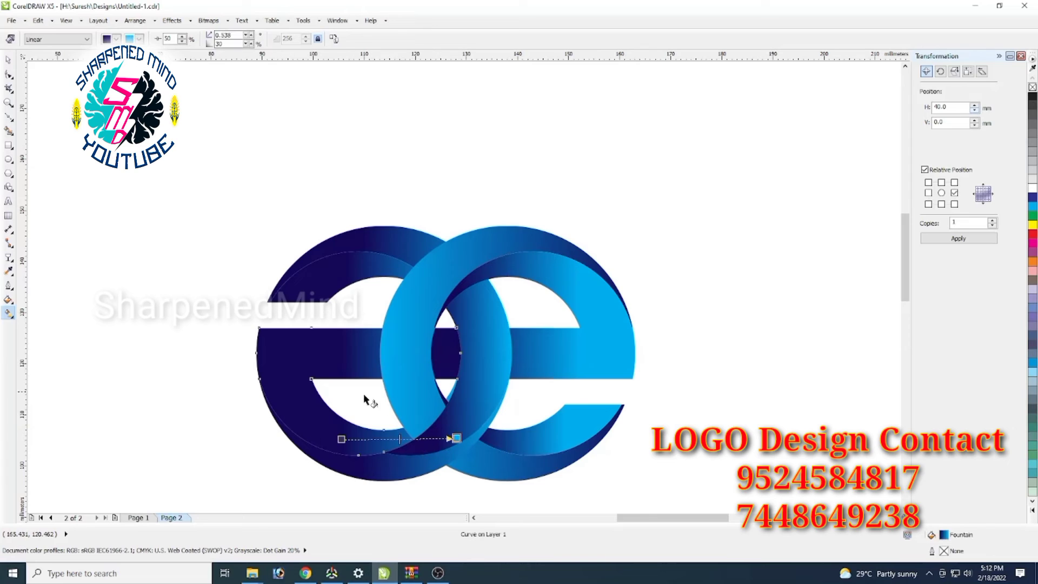
pyautogui.moveTo(341, 439); pyautogui.dragTo(502, 366)
pyautogui.moveTo(457, 437); pyautogui.dragTo(267, 366)
pyautogui.moveTo(503, 366); pyautogui.dragTo(499, 356)
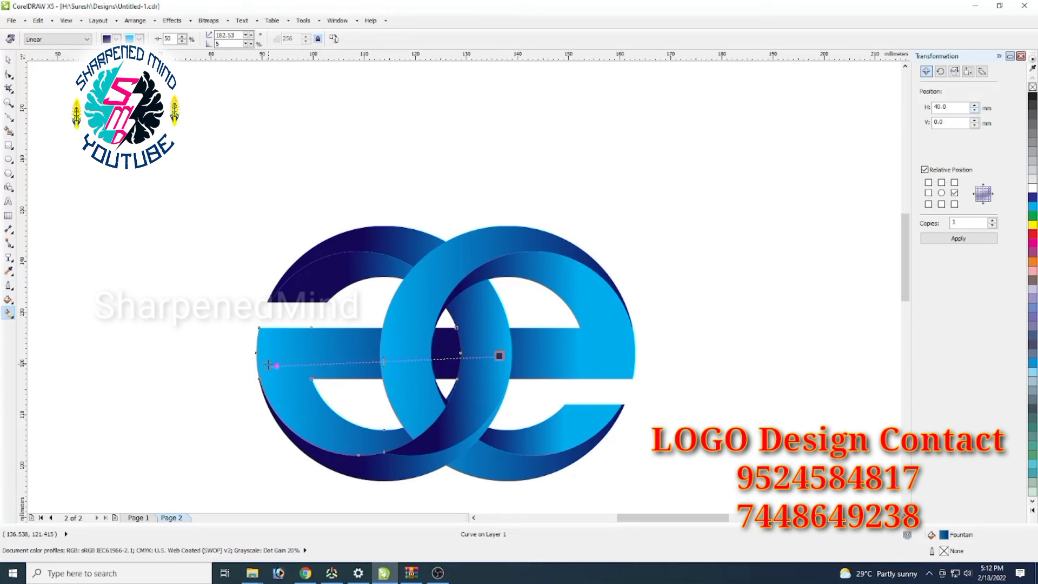
pyautogui.moveTo(268, 365); pyautogui.dragTo(236, 356)
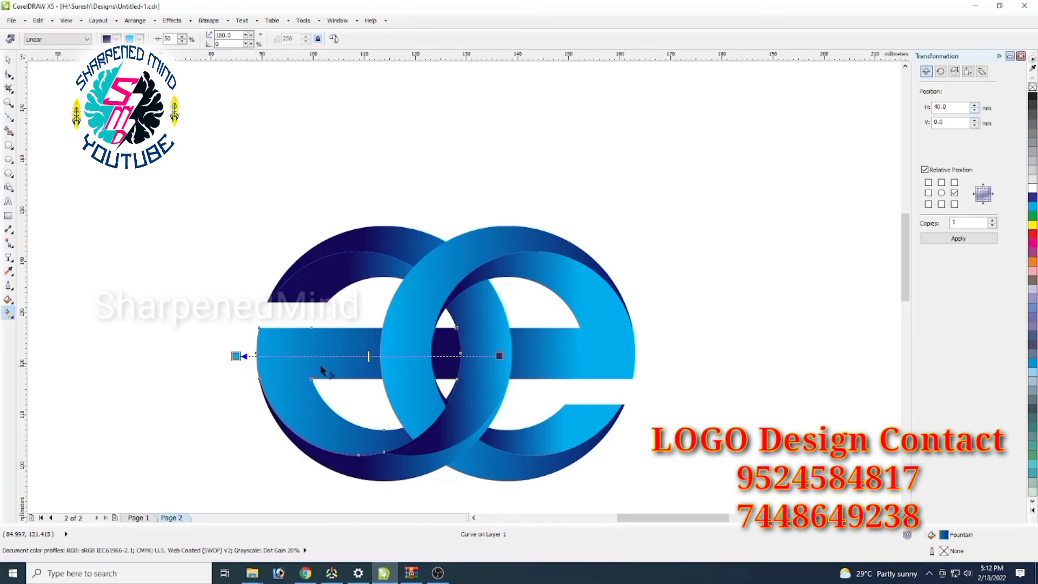
# Shift the gradient of the inverted e's upper inner arc leftward at 0 degrees, running from navy at its tip to cyan mid-arc.
pyautogui.click(357, 274)
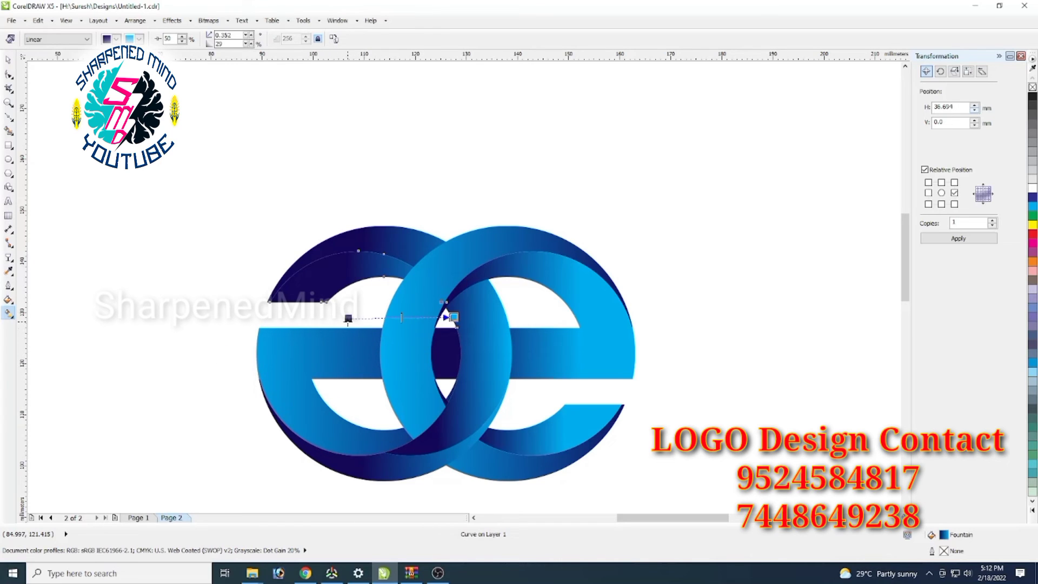
pyautogui.moveTo(349, 318); pyautogui.dragTo(290, 318)
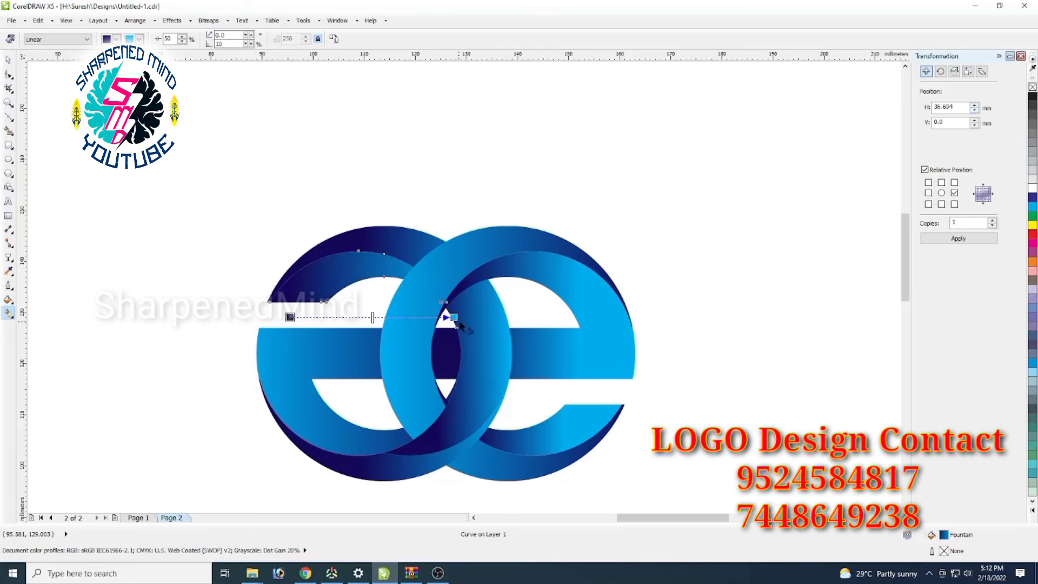
pyautogui.moveTo(454, 317); pyautogui.dragTo(396, 317)
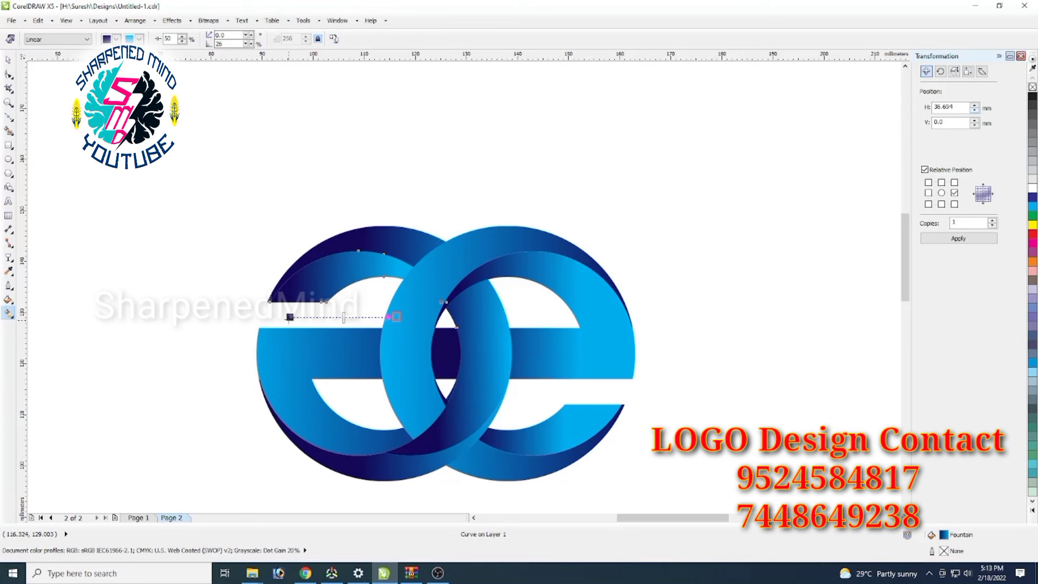
pyautogui.moveTo(289, 317); pyautogui.dragTo(265, 318)
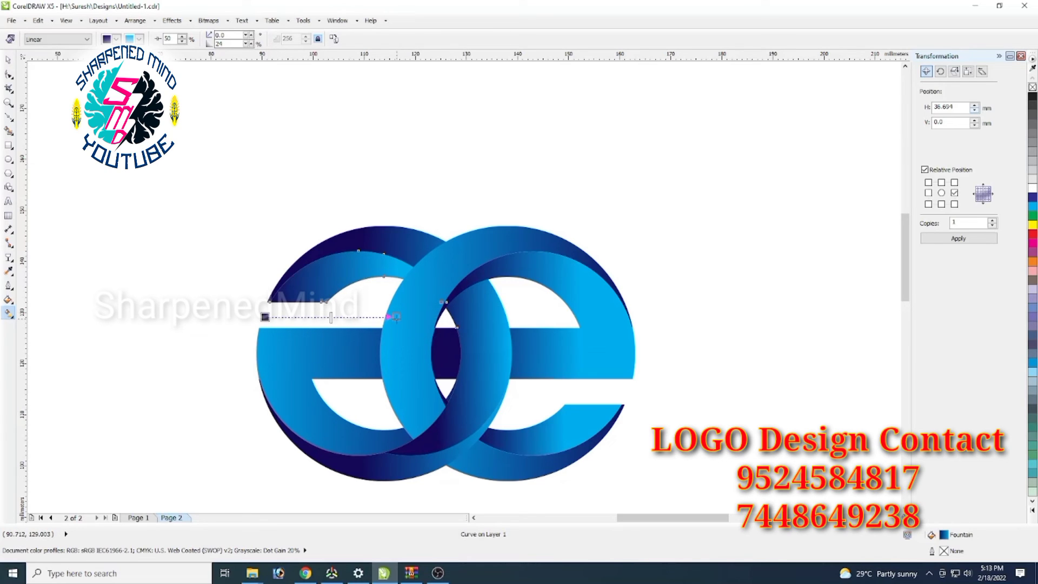
pyautogui.moveTo(397, 317); pyautogui.dragTo(347, 317)
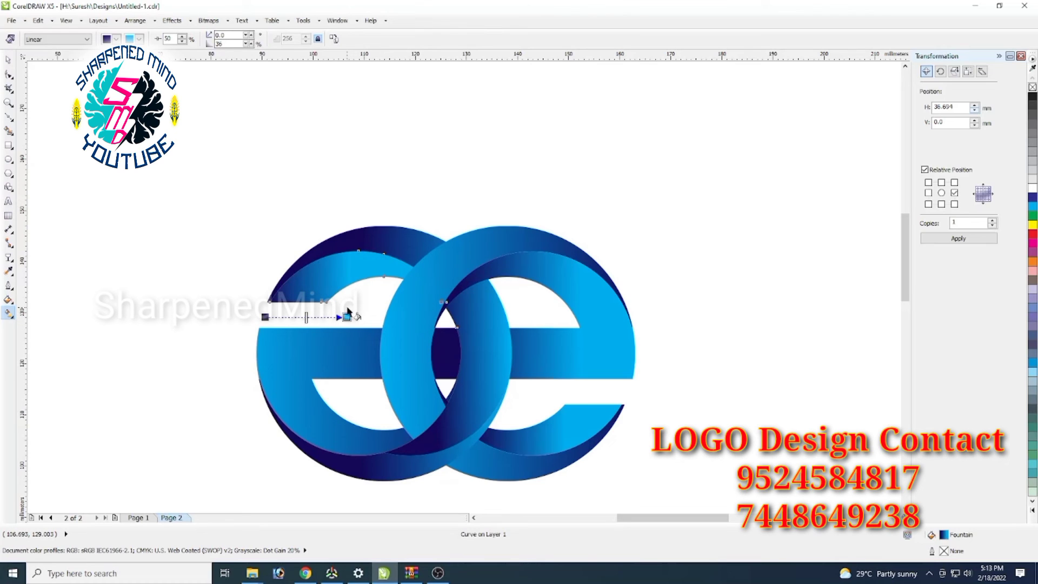
# Reverse the gradient of the inverted e's upper outer band to 180 degrees, with cyan on the left and navy at the overlap.
pyautogui.click(403, 251)
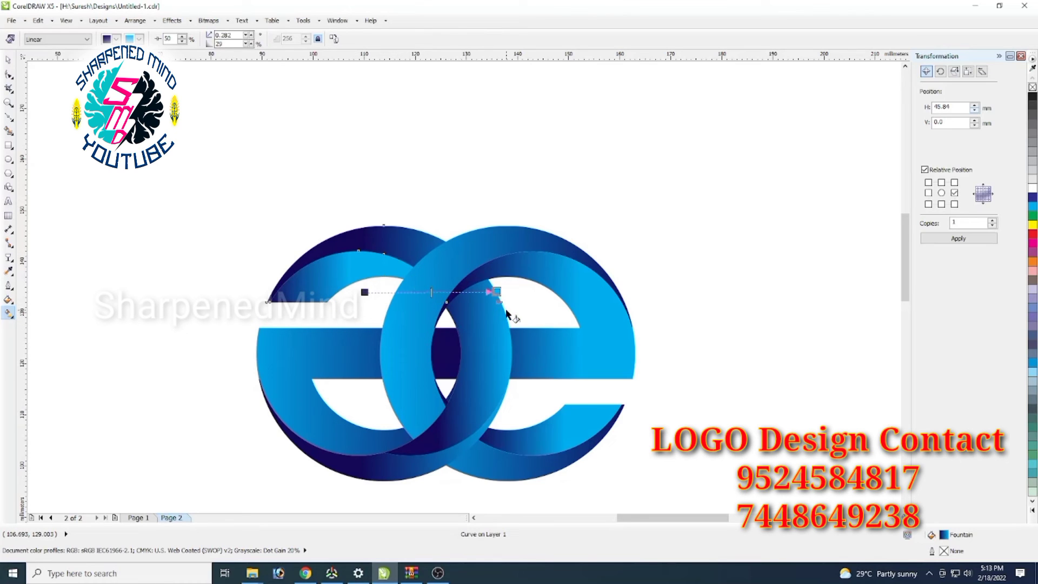
pyautogui.moveTo(373, 291); pyautogui.dragTo(321, 278)
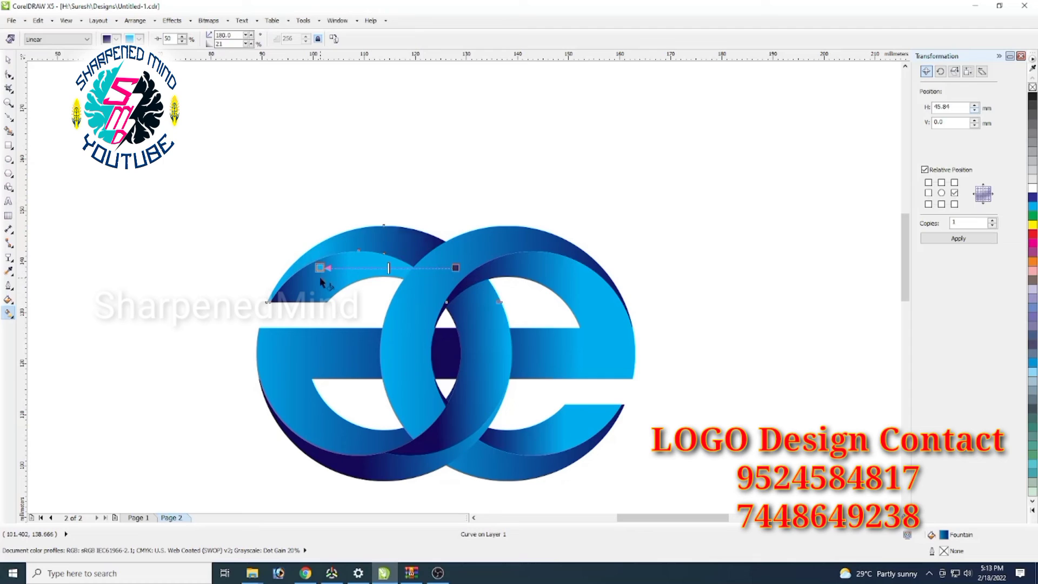
pyautogui.click(719, 418)
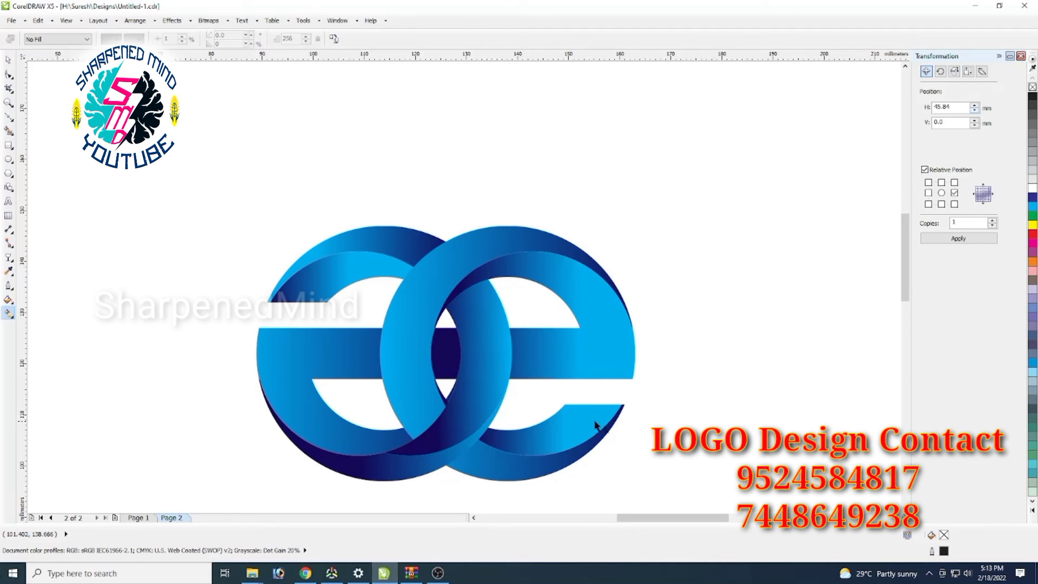
# Shift the gradient of the inverted e's lower outer band leftward at 0 degrees, running from navy past the left edge to cyan mid-band.
pyautogui.click(385, 478)
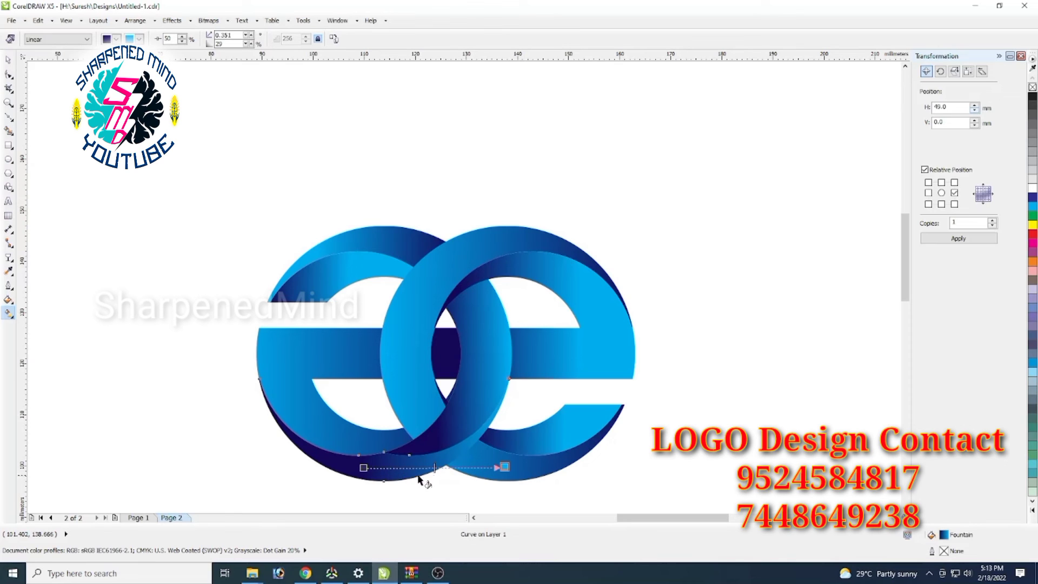
pyautogui.moveTo(324, 470); pyautogui.dragTo(306, 468)
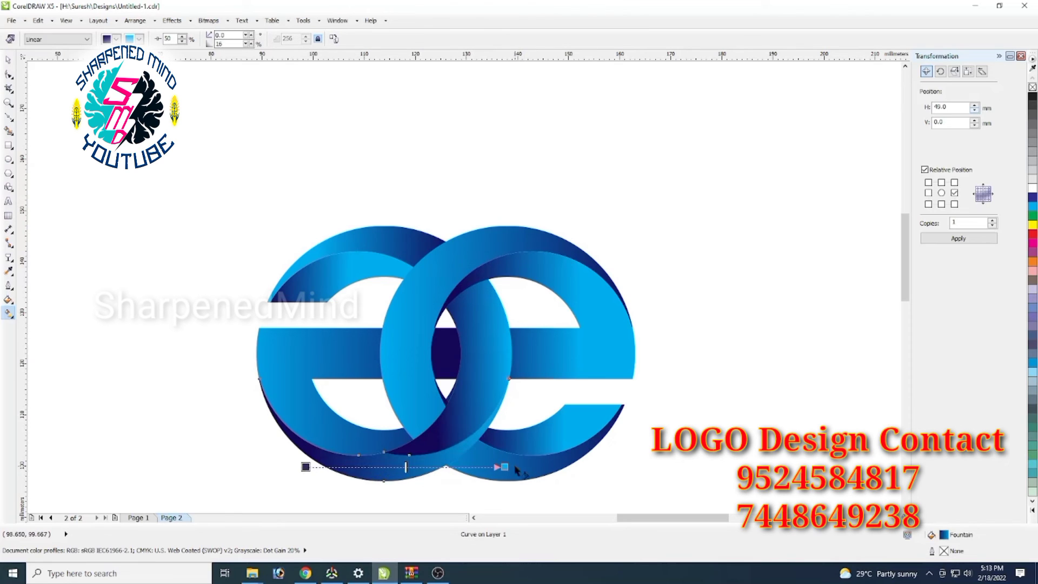
pyautogui.moveTo(505, 467); pyautogui.dragTo(427, 467)
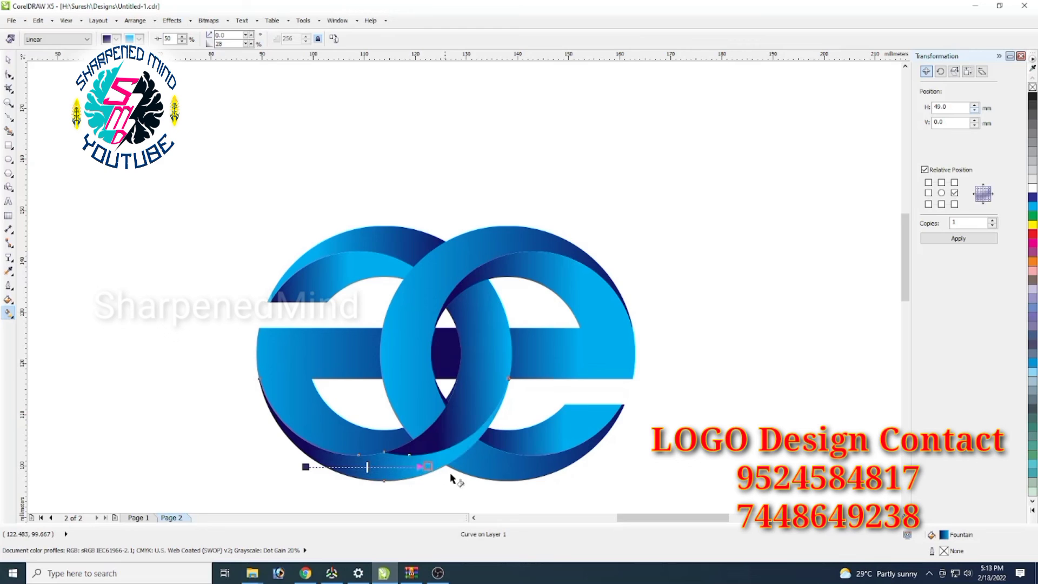
pyautogui.moveTo(305, 467); pyautogui.dragTo(250, 467)
pyautogui.moveTo(421, 467); pyautogui.dragTo(373, 467)
pyautogui.click(454, 499)
pyautogui.click(450, 441)
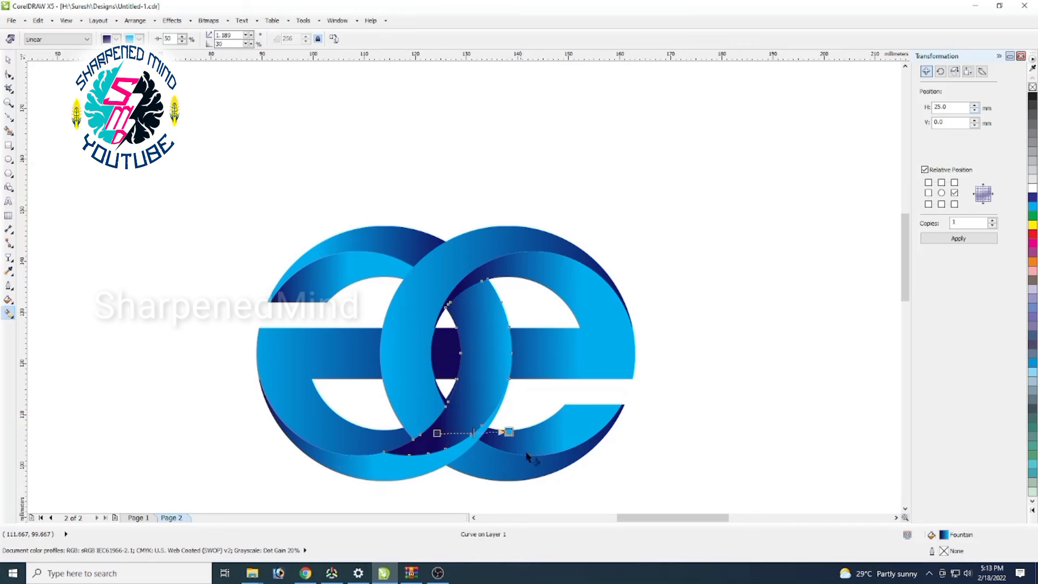
pyautogui.click(723, 483)
# Try welding the inverted e's lower outer band to the arc crossing the overlap, and undo the weld.
pyautogui.click(8, 60)
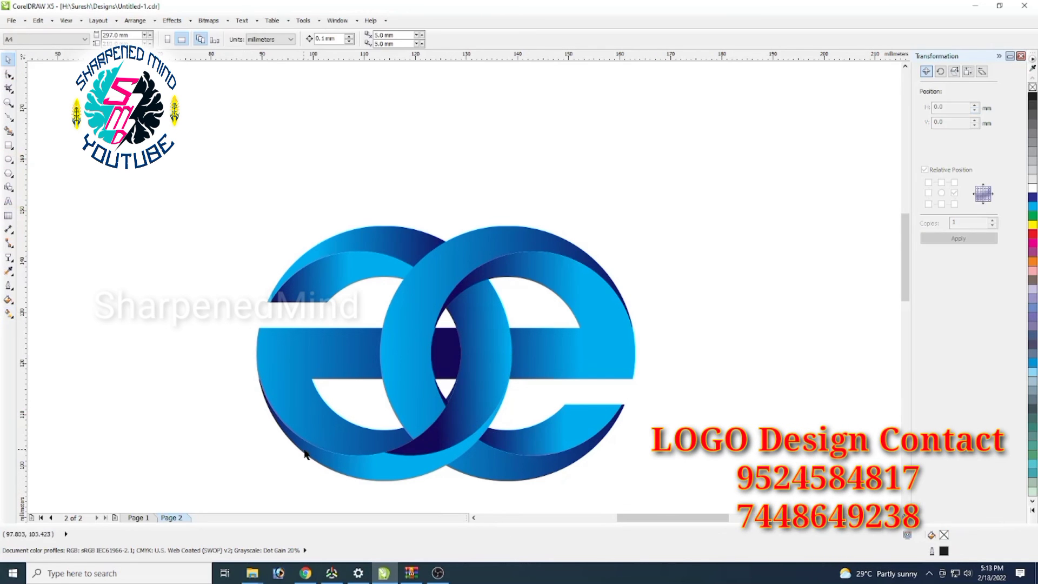
pyautogui.click(419, 463)
pyautogui.keyDown('shift'); pyautogui.click(459, 441); pyautogui.keyUp('shift')
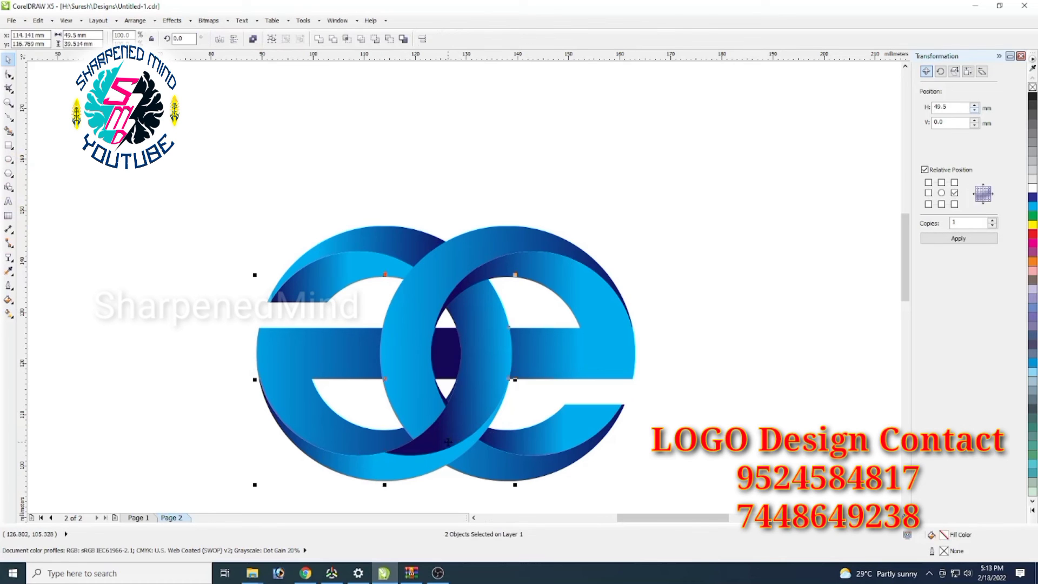
pyautogui.click(319, 44)
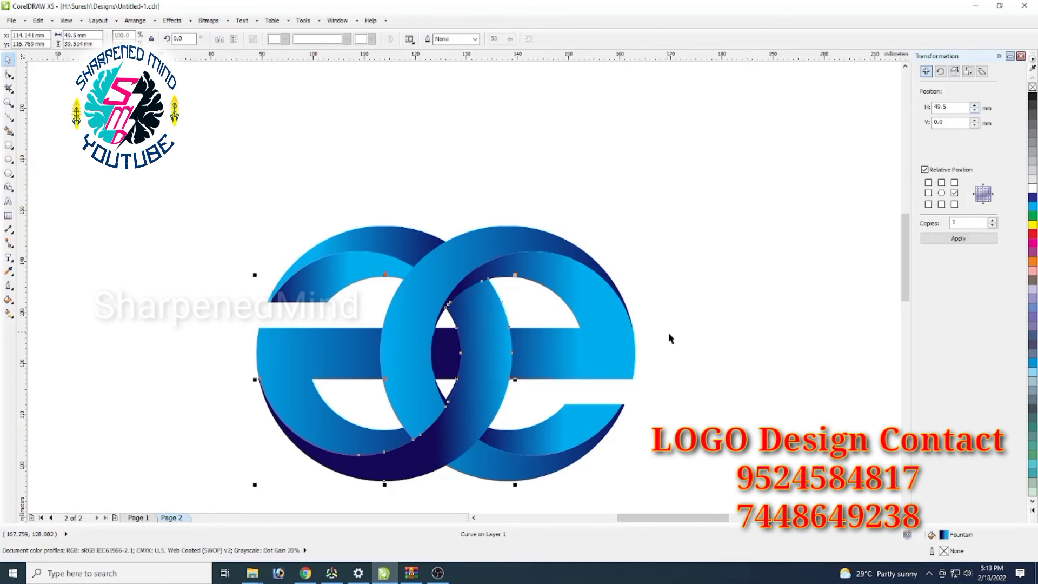
pyautogui.click(744, 373)
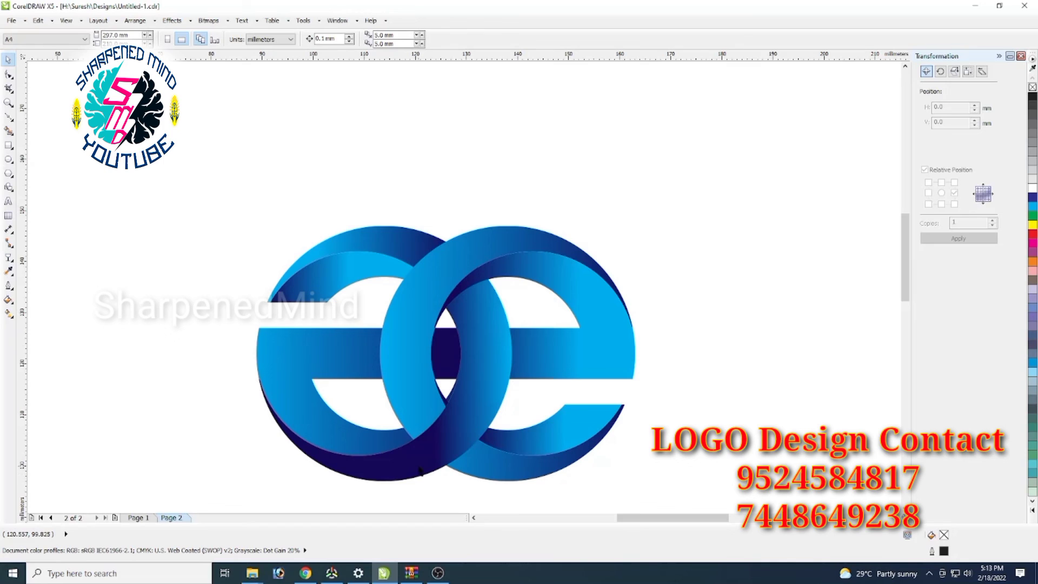
pyautogui.hotkey('ctrl', 'z')
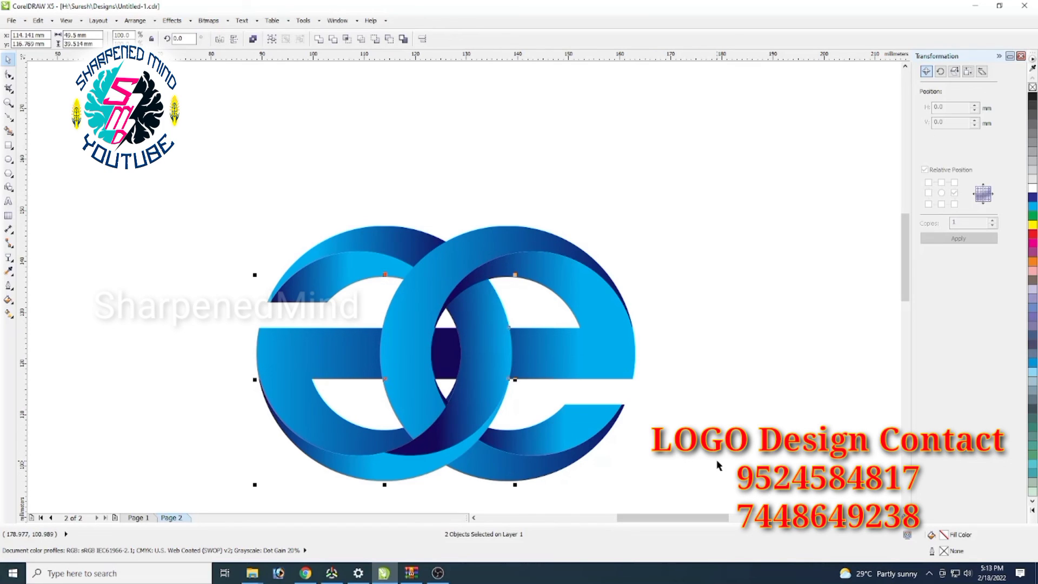
# Retry the weld with the overlap arc selected before the lower outer band, and undo it again.
pyautogui.click(428, 483)
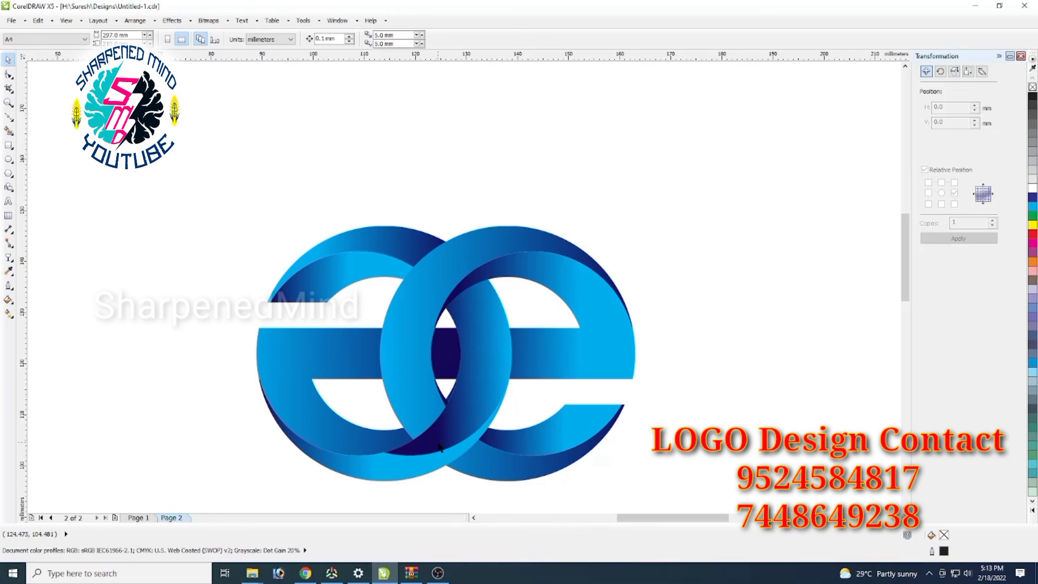
pyautogui.click(439, 447)
pyautogui.keyDown('shift'); pyautogui.click(403, 474); pyautogui.keyUp('shift')
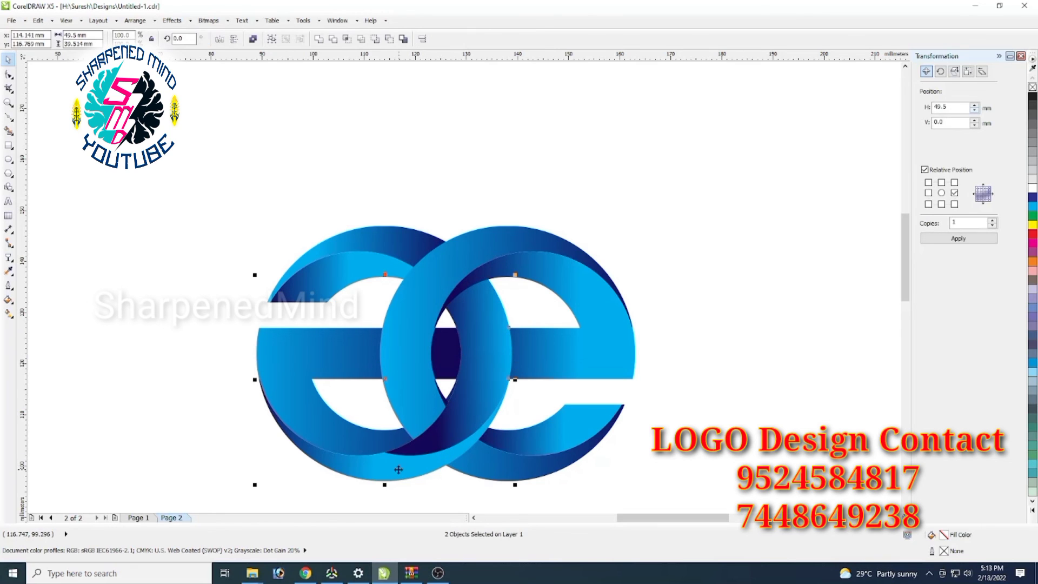
pyautogui.click(319, 40)
pyautogui.hotkey('ctrl', 'z')
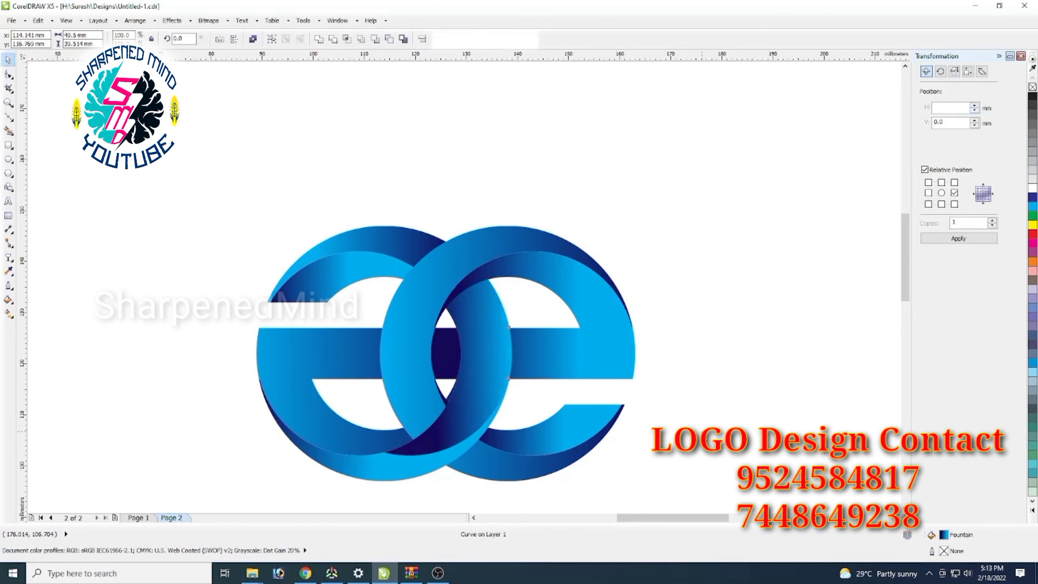
pyautogui.click(713, 434)
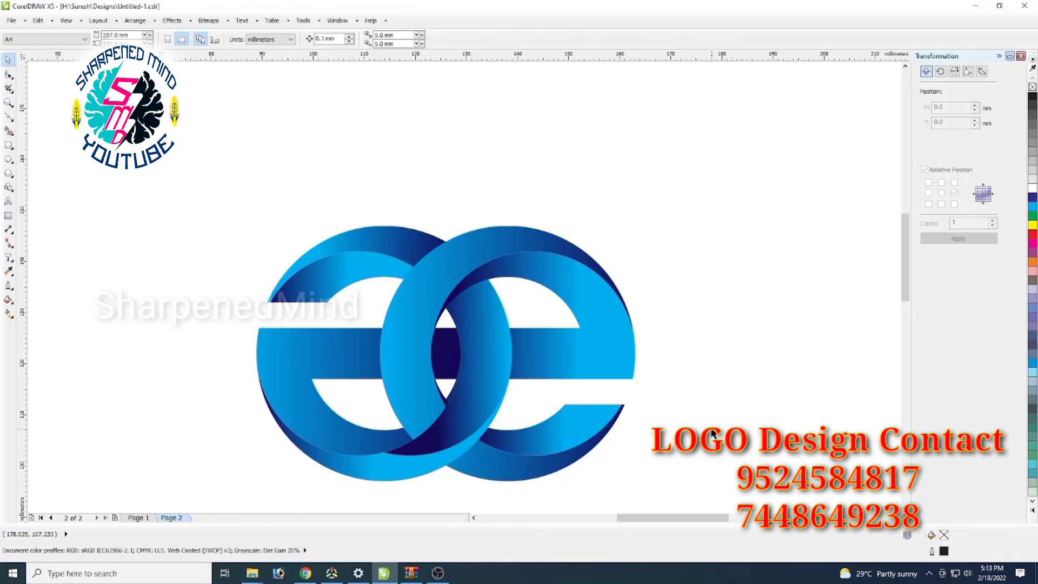
pyautogui.press('Tab')
pyautogui.click(712, 431)
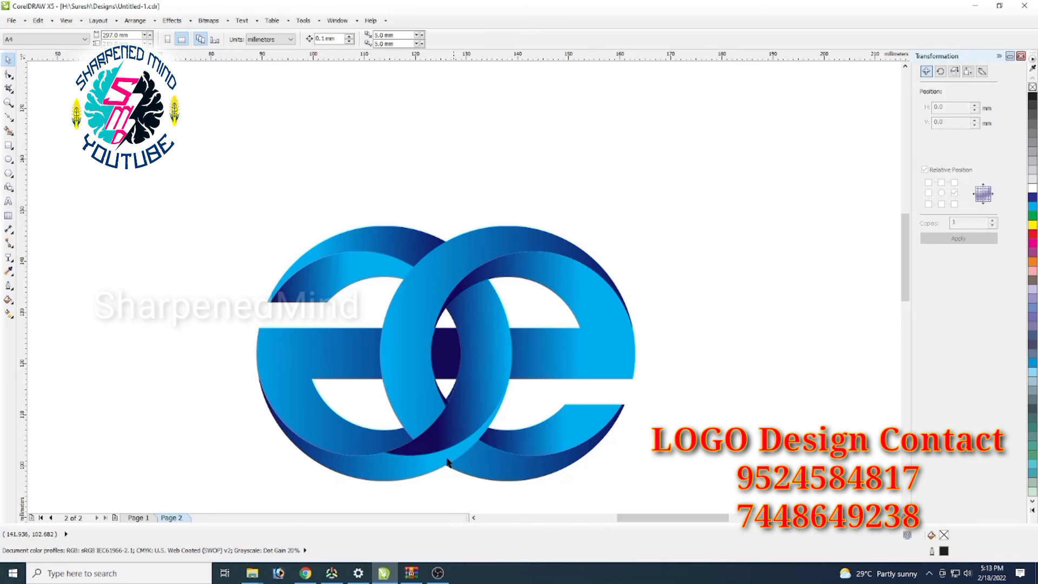
# Weld the inverted e's lower outer band and the arc crossing the overlap into one shape.
pyautogui.click(363, 473)
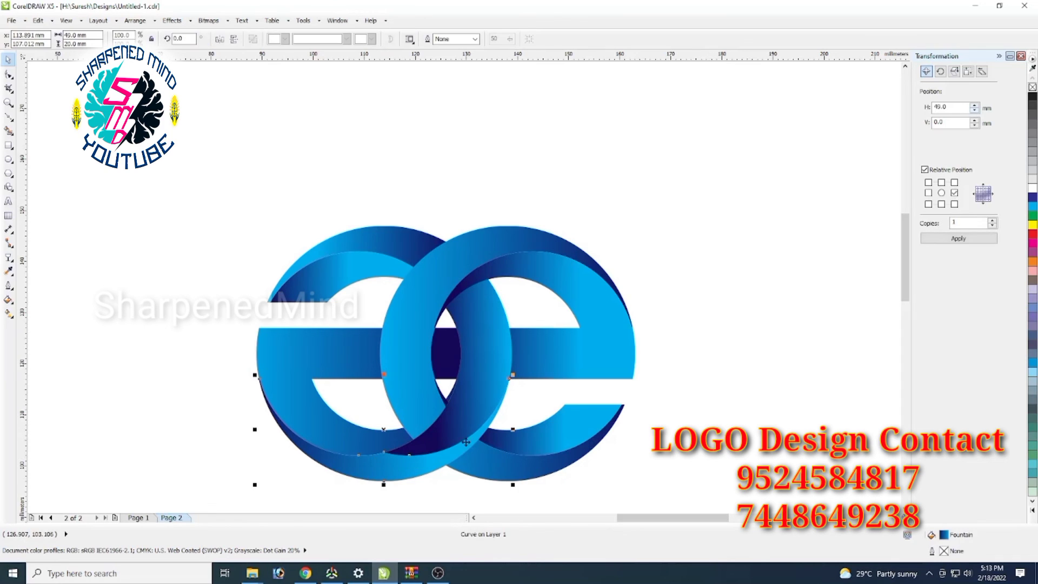
pyautogui.keyDown('shift'); pyautogui.click(490, 327); pyautogui.keyUp('shift')
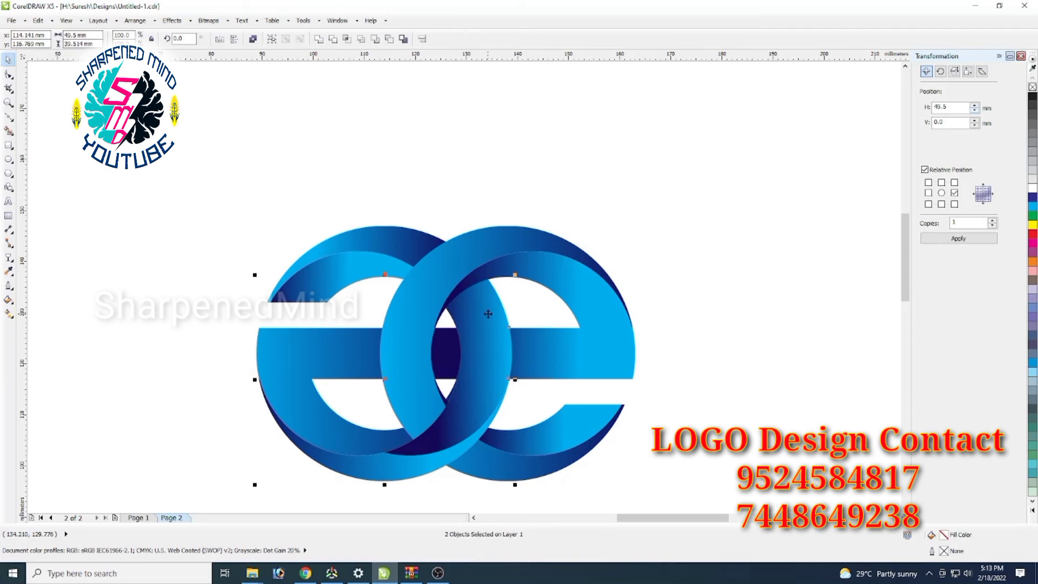
pyautogui.click(318, 39)
pyautogui.click(729, 414)
# Stretch the welded band's linear gradient at 0 degrees, from navy near the inverted e's left edge to cyan inside the overlap.
pyautogui.click(432, 469)
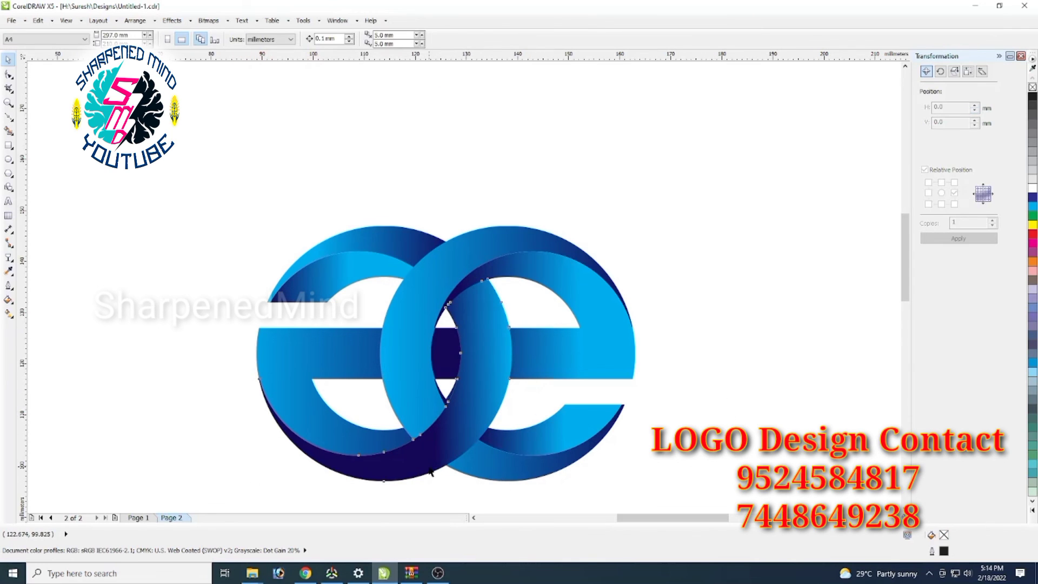
pyautogui.click(9, 313)
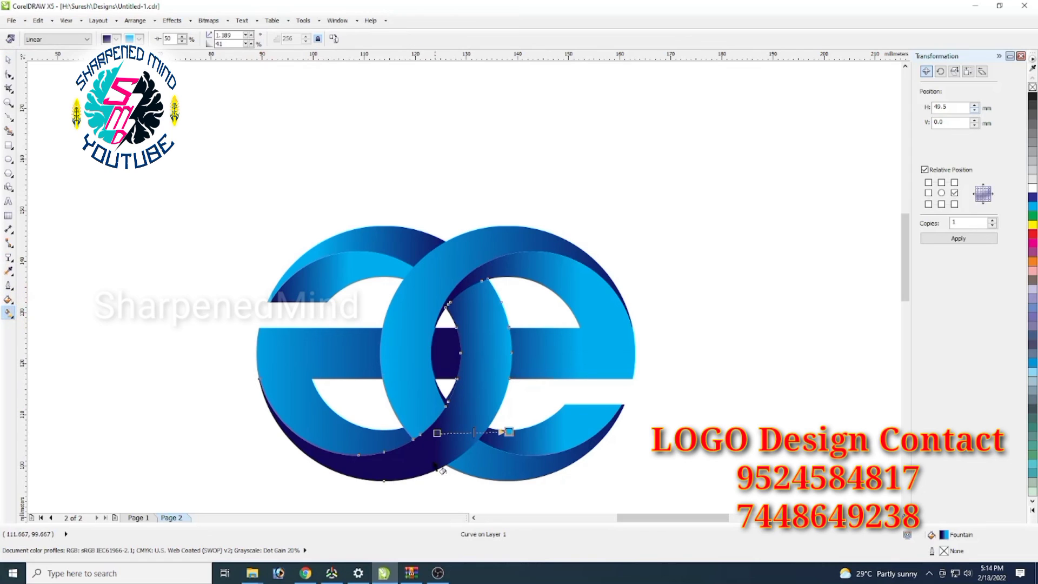
pyautogui.moveTo(437, 433); pyautogui.dragTo(287, 431)
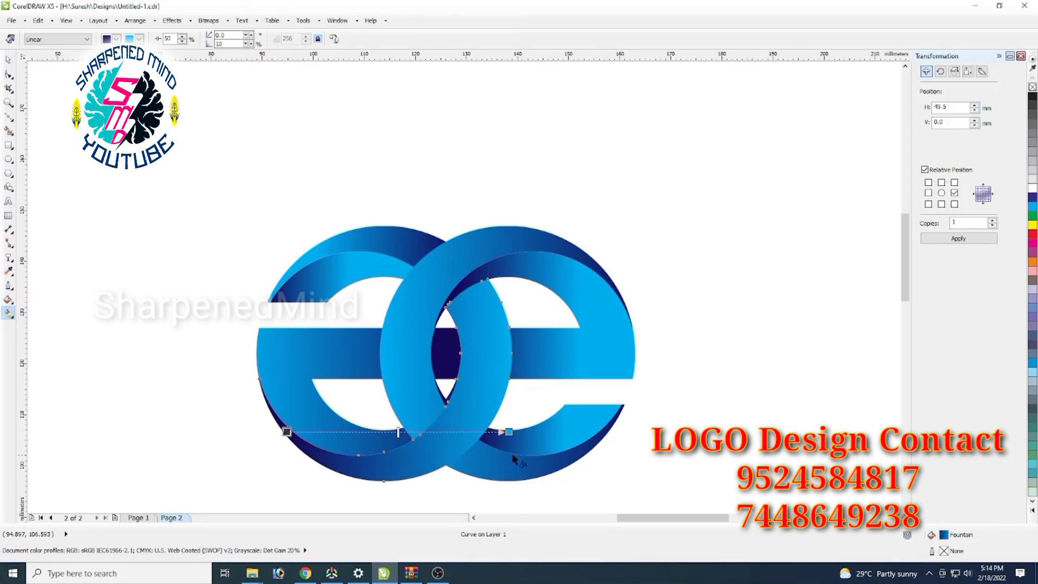
pyautogui.moveTo(509, 432); pyautogui.dragTo(458, 431)
pyautogui.moveTo(286, 431); pyautogui.dragTo(267, 431)
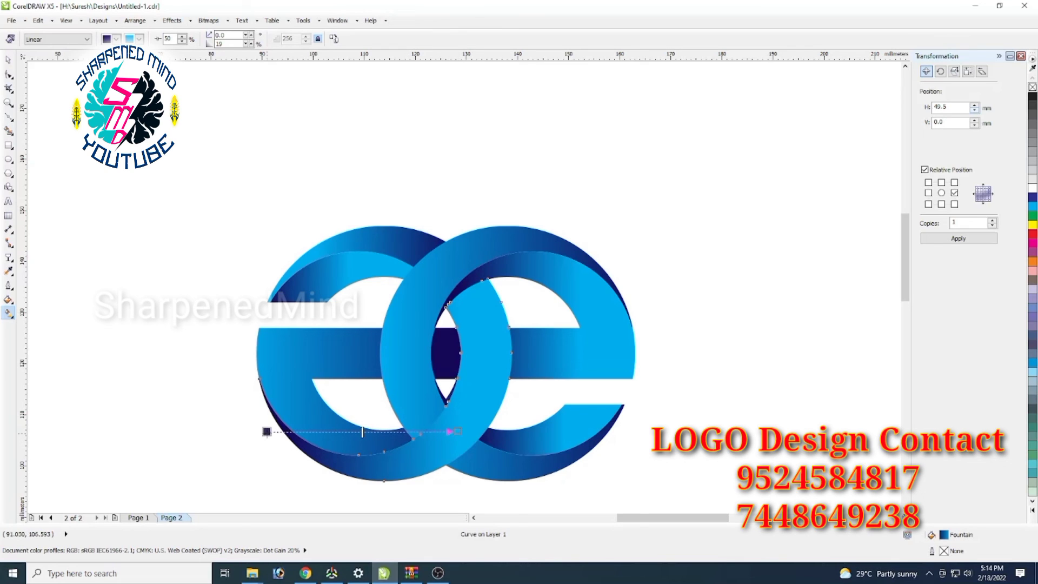
pyautogui.click(740, 453)
pyautogui.scroll(-3, 909, 294)
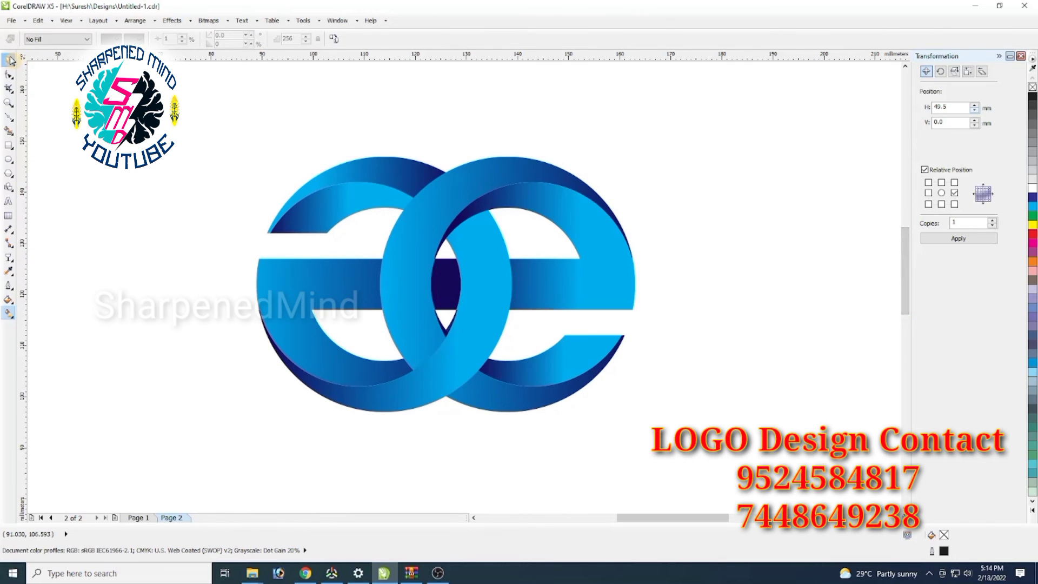
pyautogui.click(8, 60)
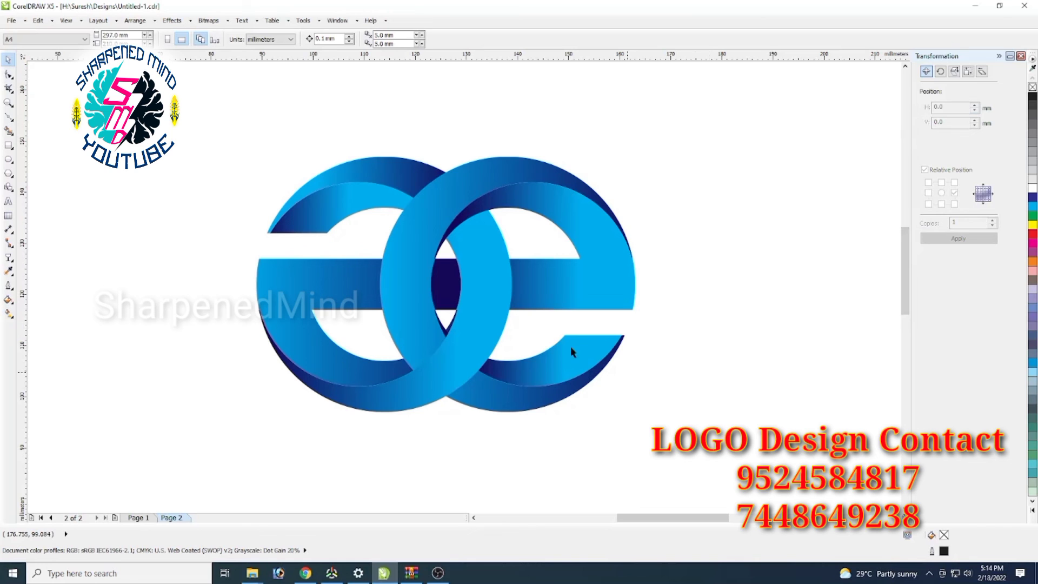
pyautogui.click(443, 291)
pyautogui.click(792, 349)
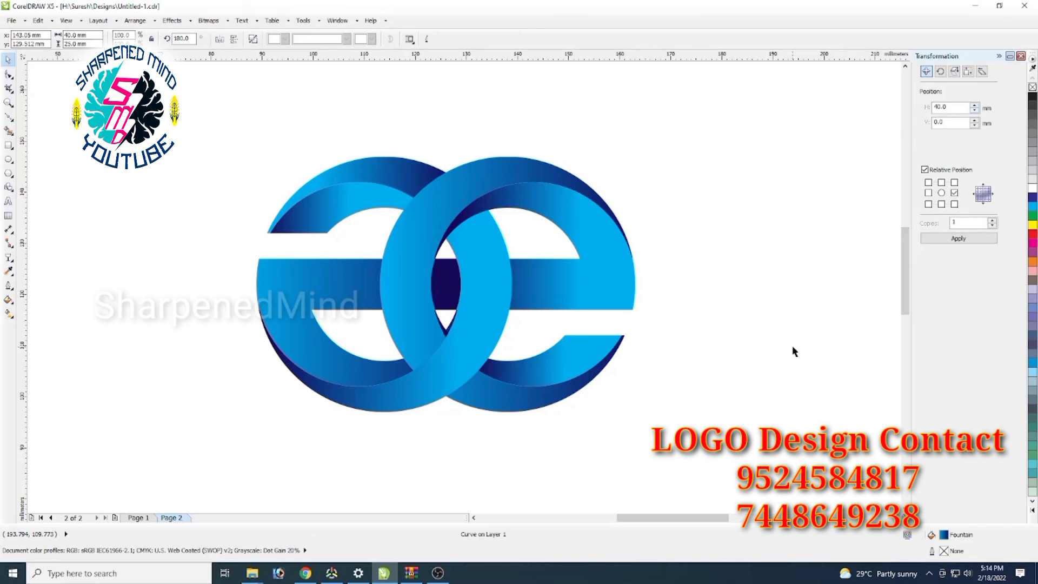
pyautogui.moveTo(205, 109); pyautogui.dragTo(765, 492)
pyautogui.click(811, 471)
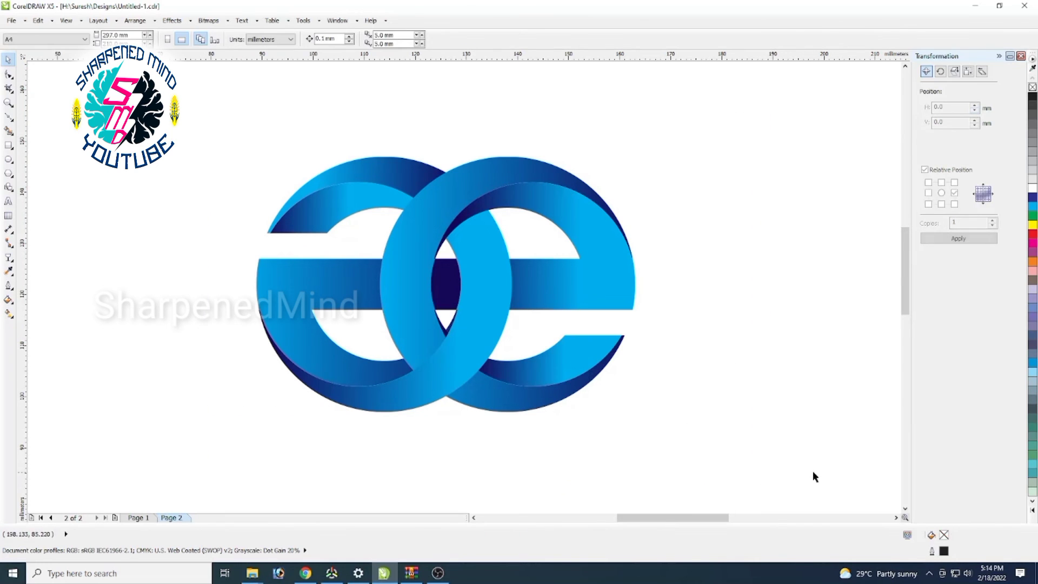